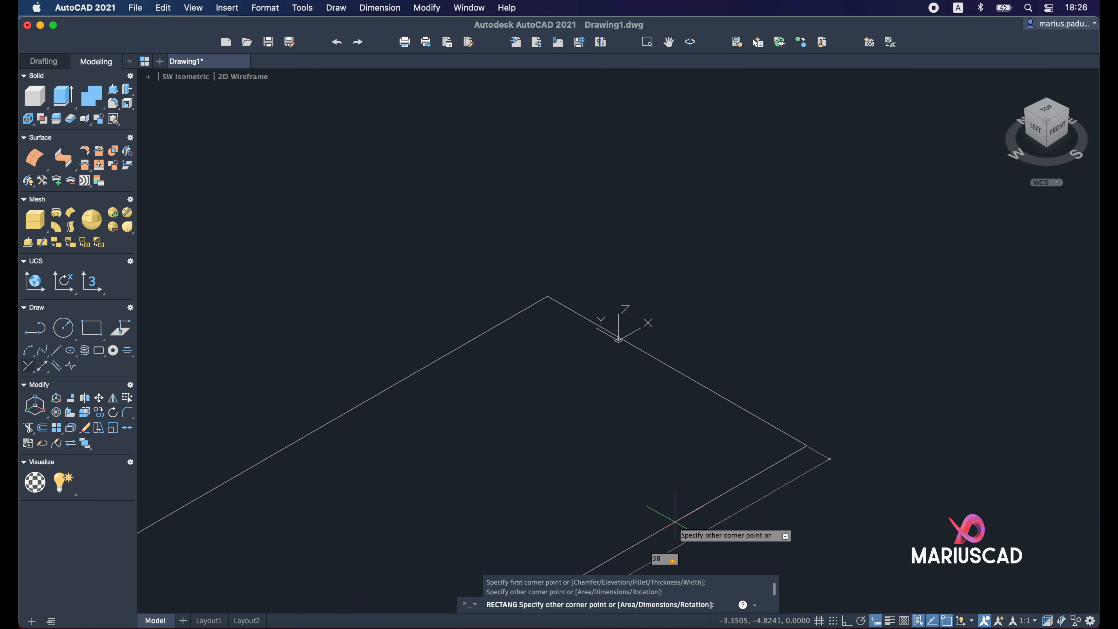
Step: Finish the base rectangle at 38 by 92
type("92")
key("Return")
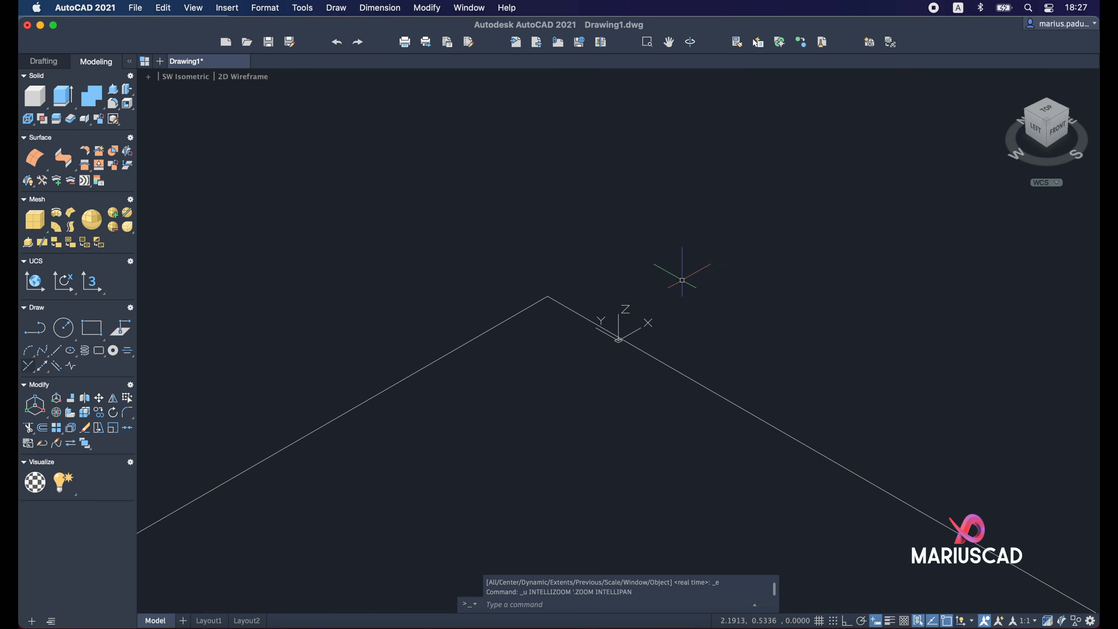
scroll(681, 280, "down", 10)
scroll(691, 302, "down", 5)
middle_click_drag(691, 302, 691, 356)
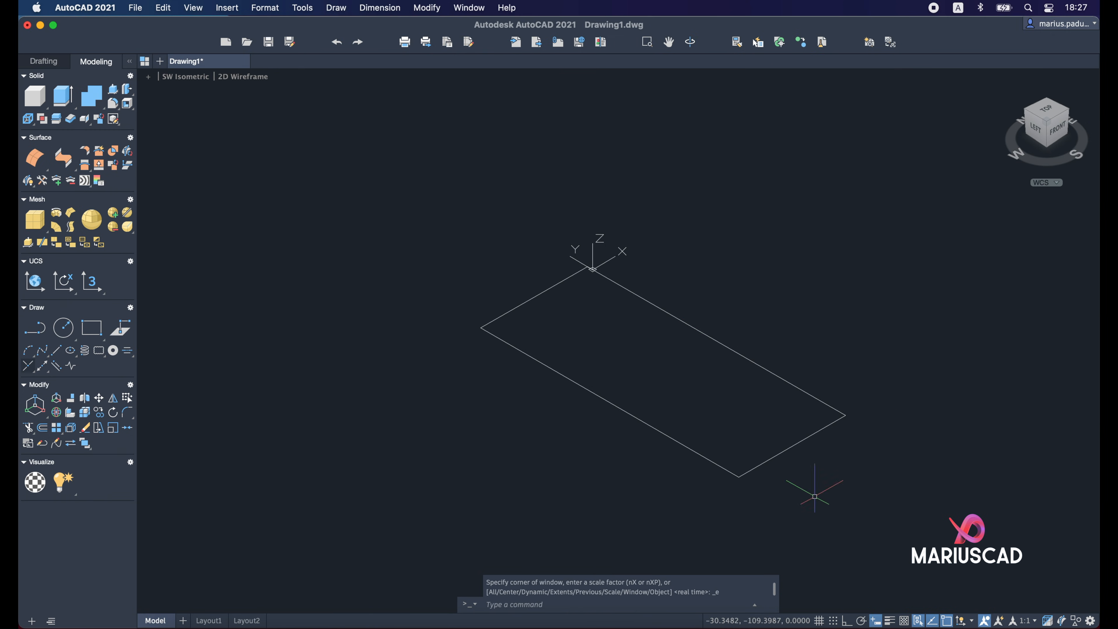
Step: Presspull the base rectangle 13 downward into a solid plate
left_click(114, 92)
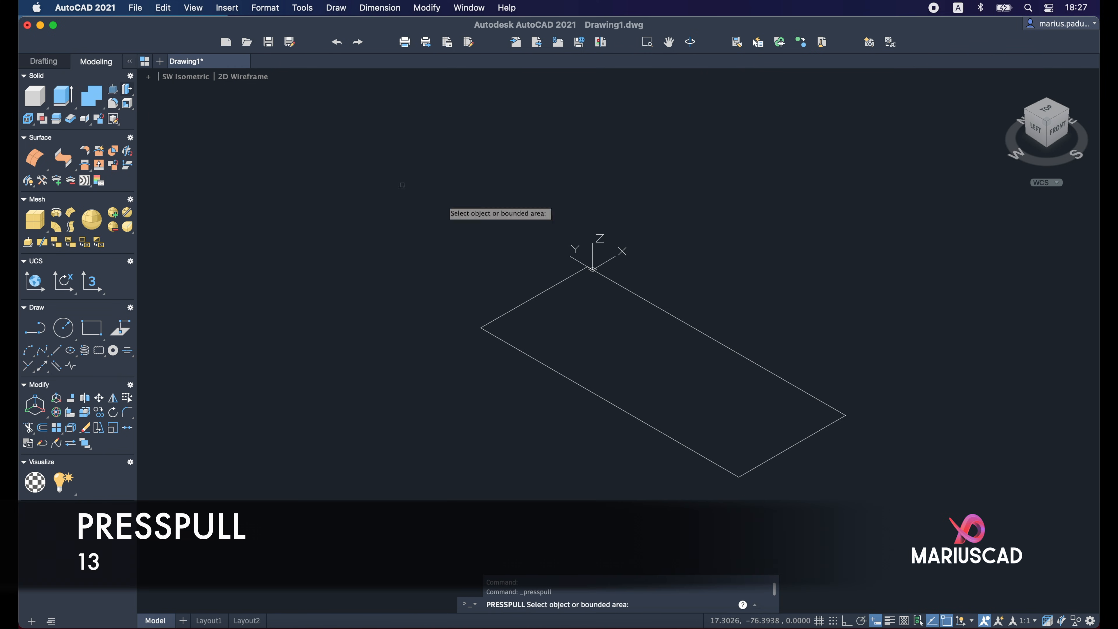
left_click(678, 382)
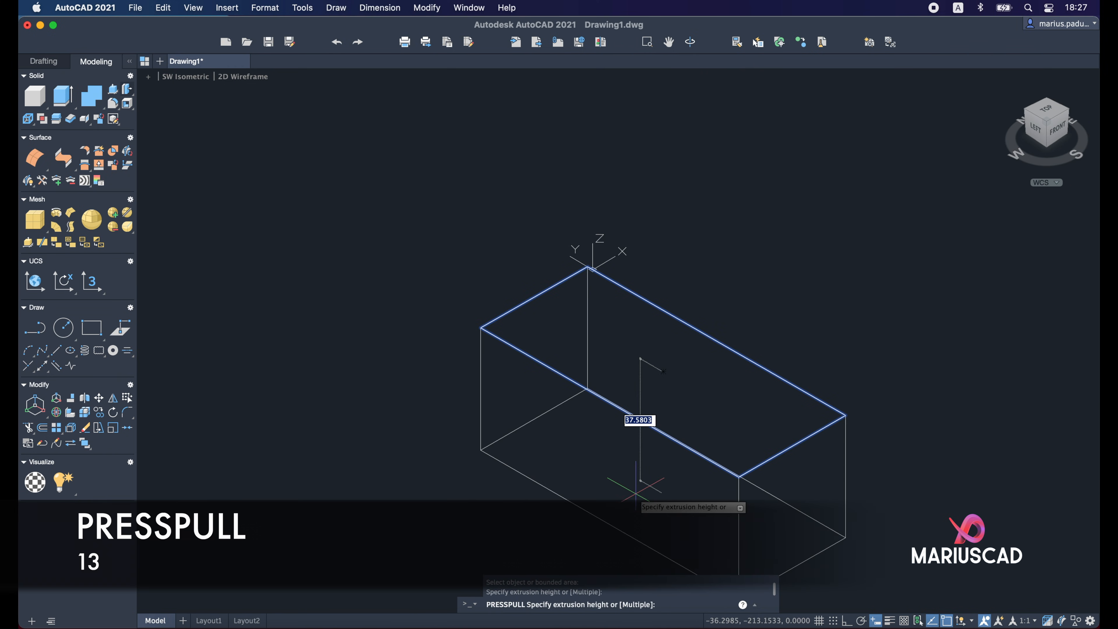
type("13")
key("Return")
key("Return")
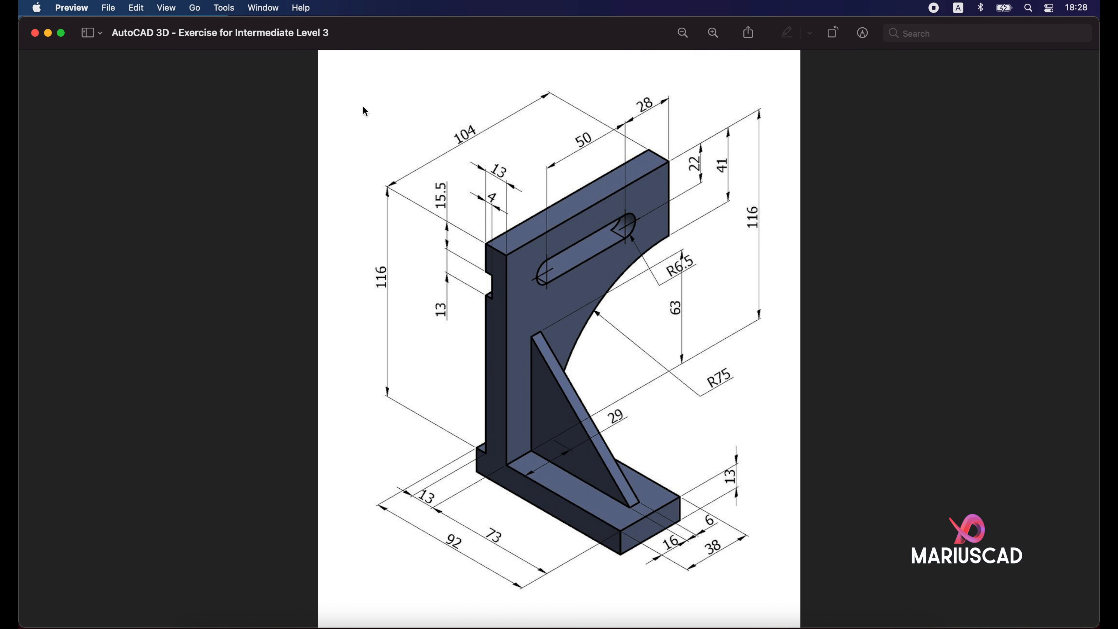
Step: Switch back to AutoCAD, show the plate in the front view and align a new UCS with that view
left_click(49, 33)
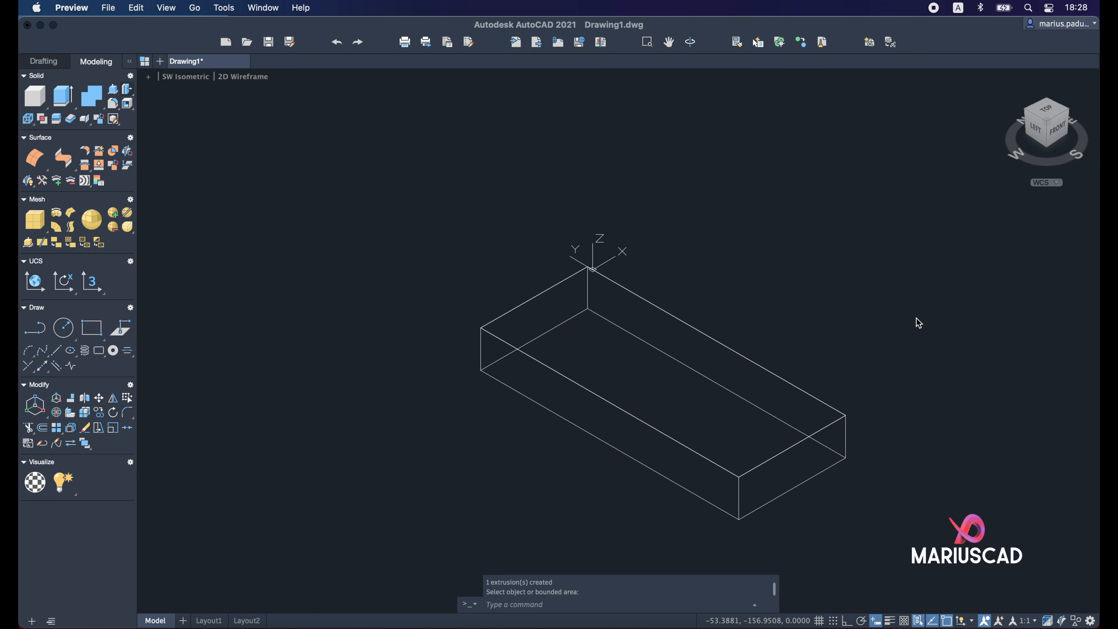
left_click(1062, 136)
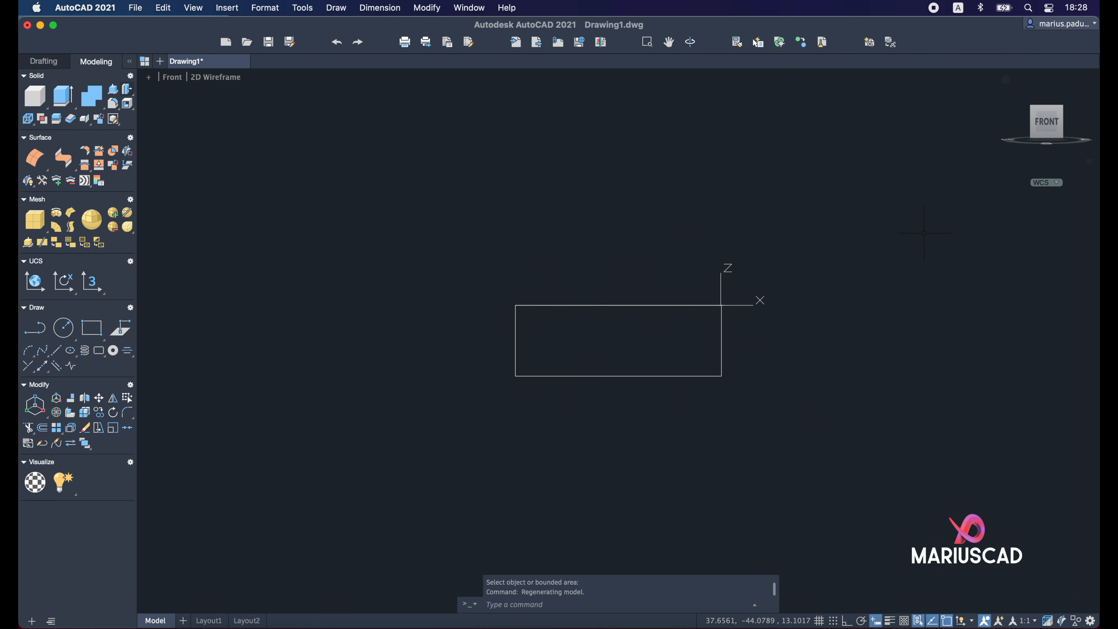
middle_click_drag(642, 370, 619, 385)
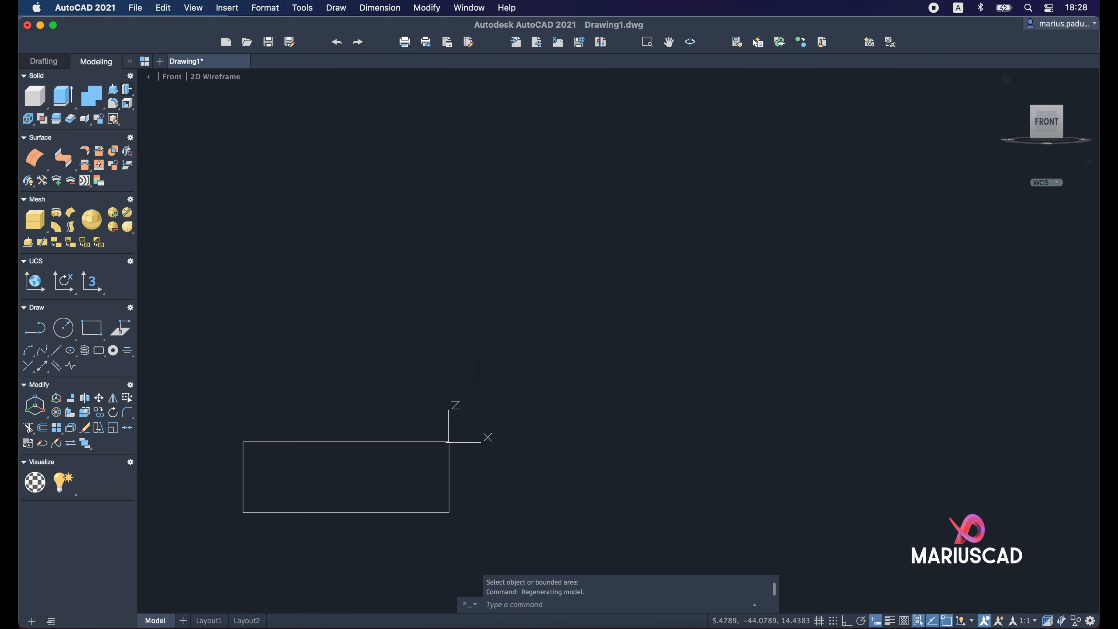
left_click(302, 8)
mouse_move(357, 196)
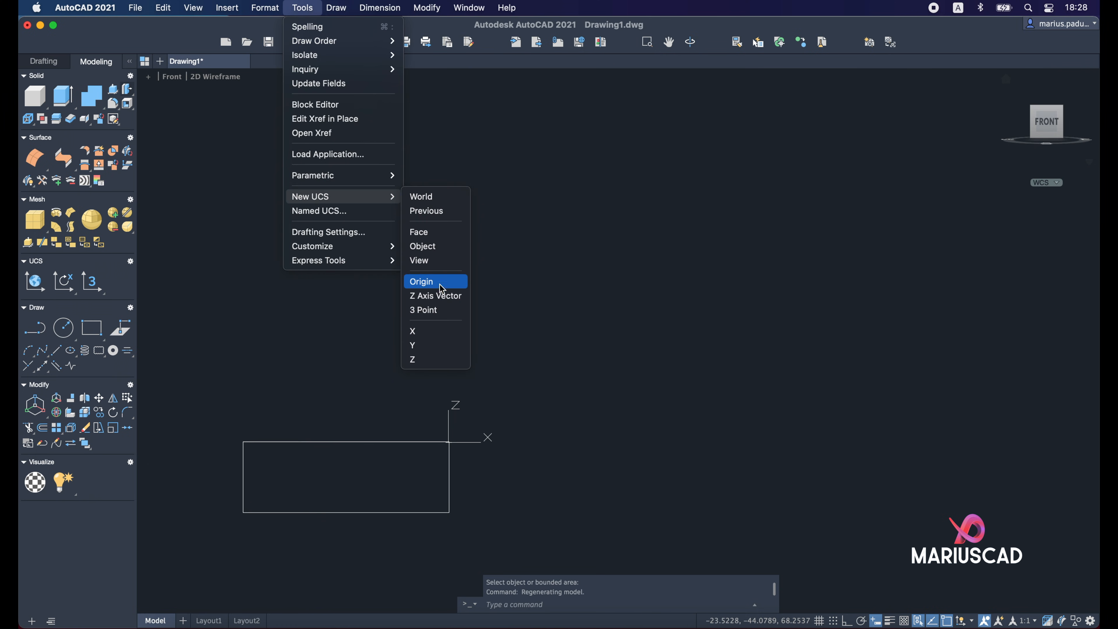
left_click(418, 261)
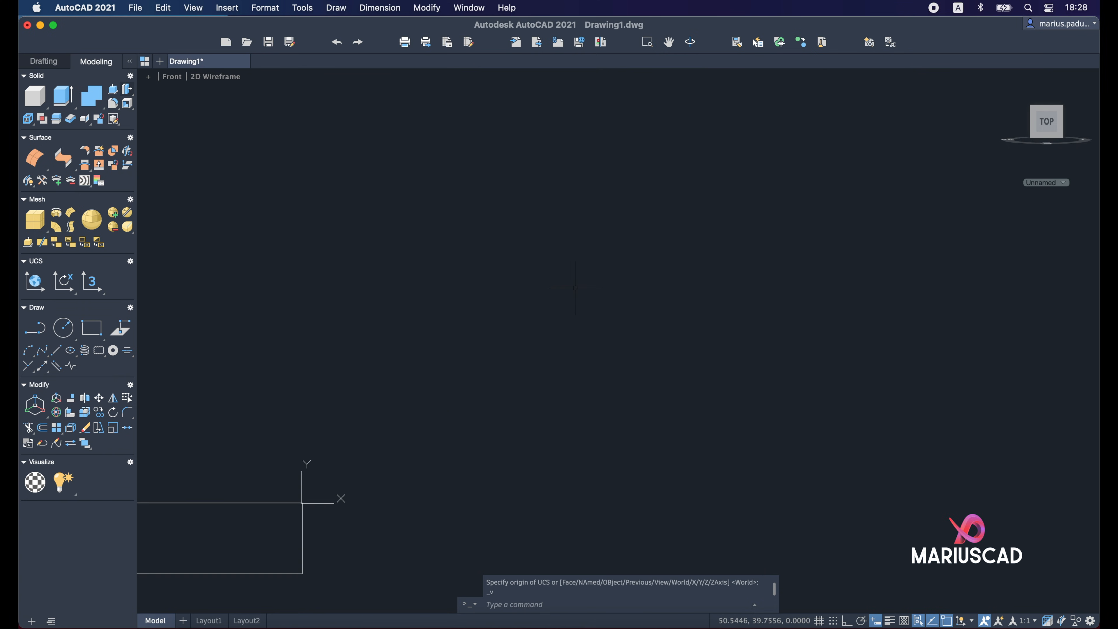
Step: Draw a 104 by 116 rectangle for the upright plate in the empty space to the right of the base
type("rec")
key("Return")
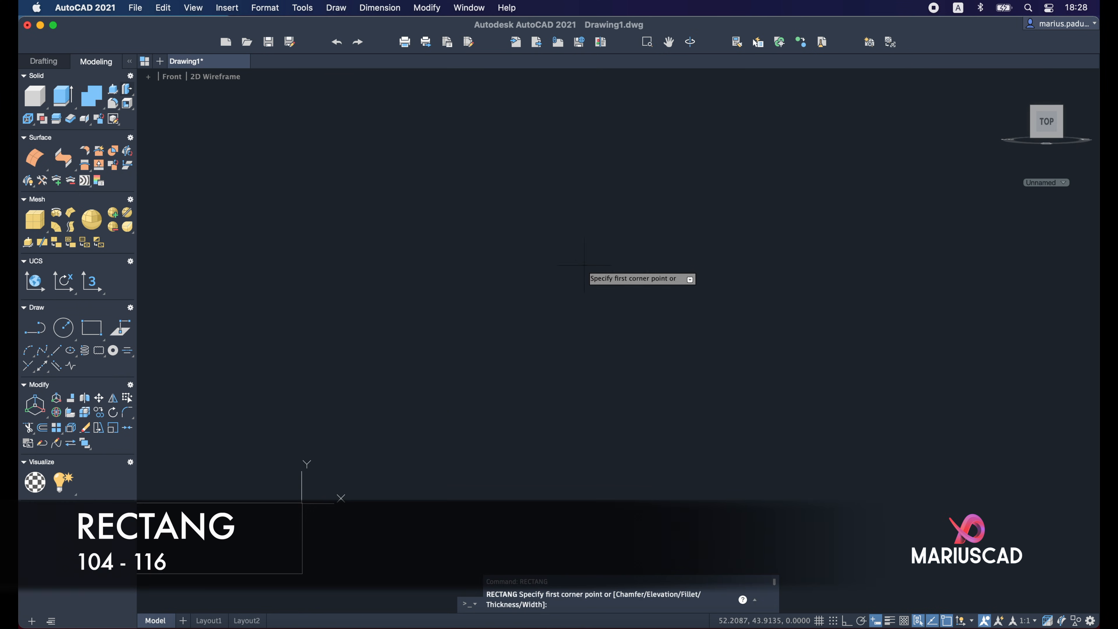
left_click(589, 162)
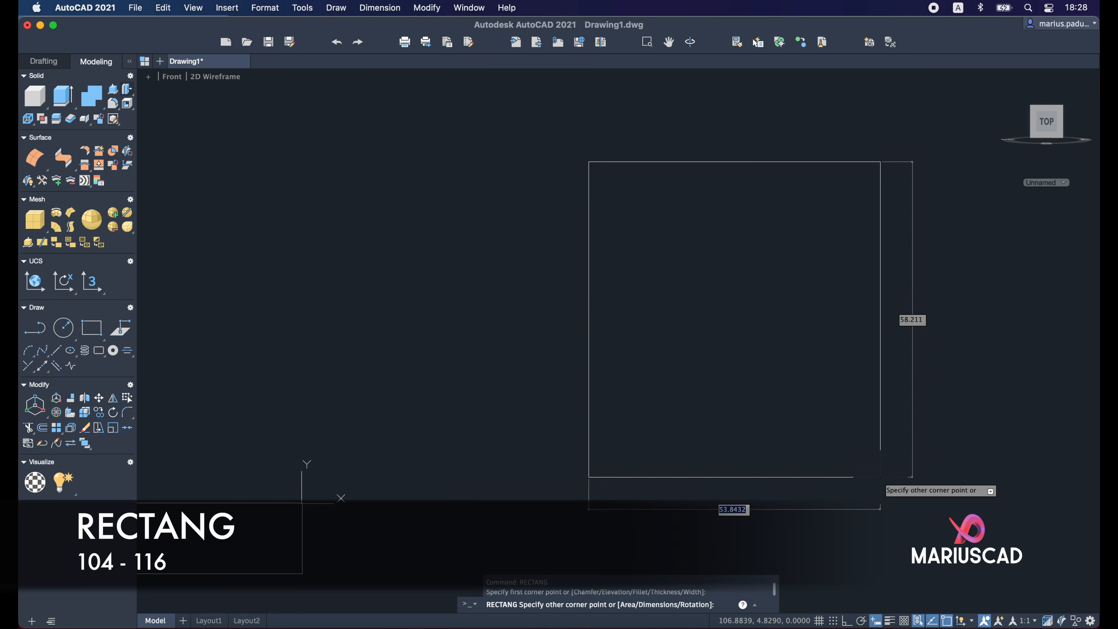
type("104")
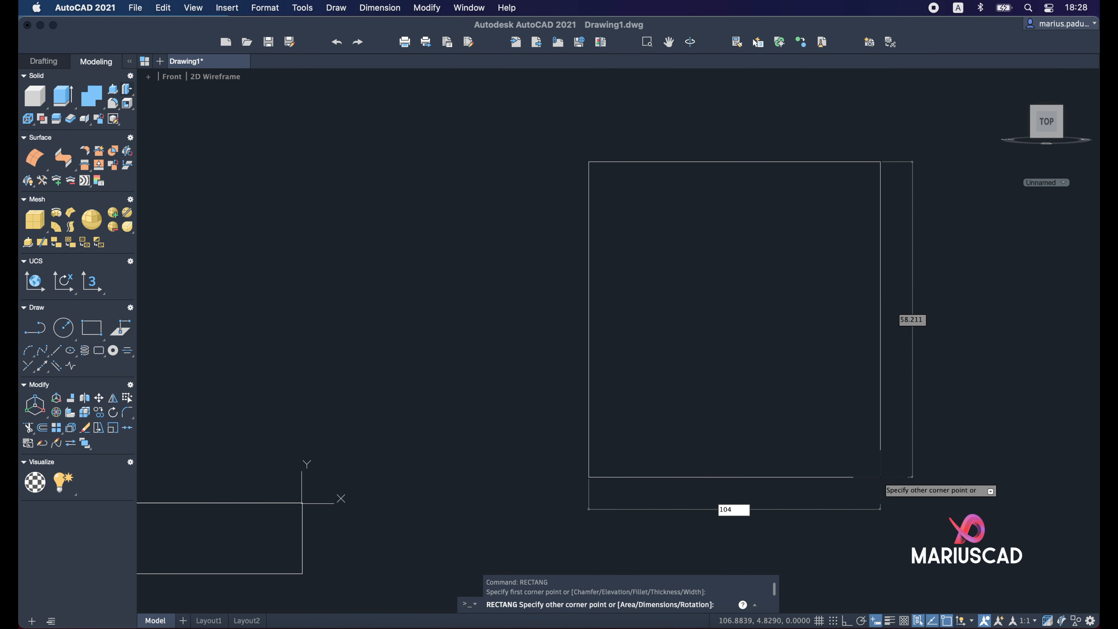
key("Tab")
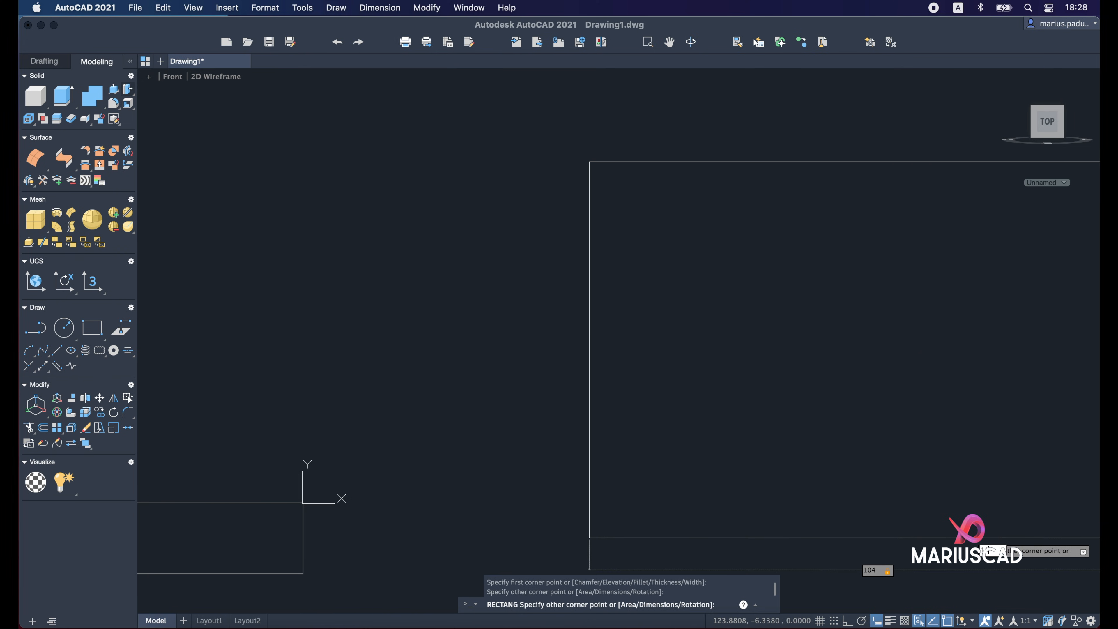
key("Return")
key("Escape")
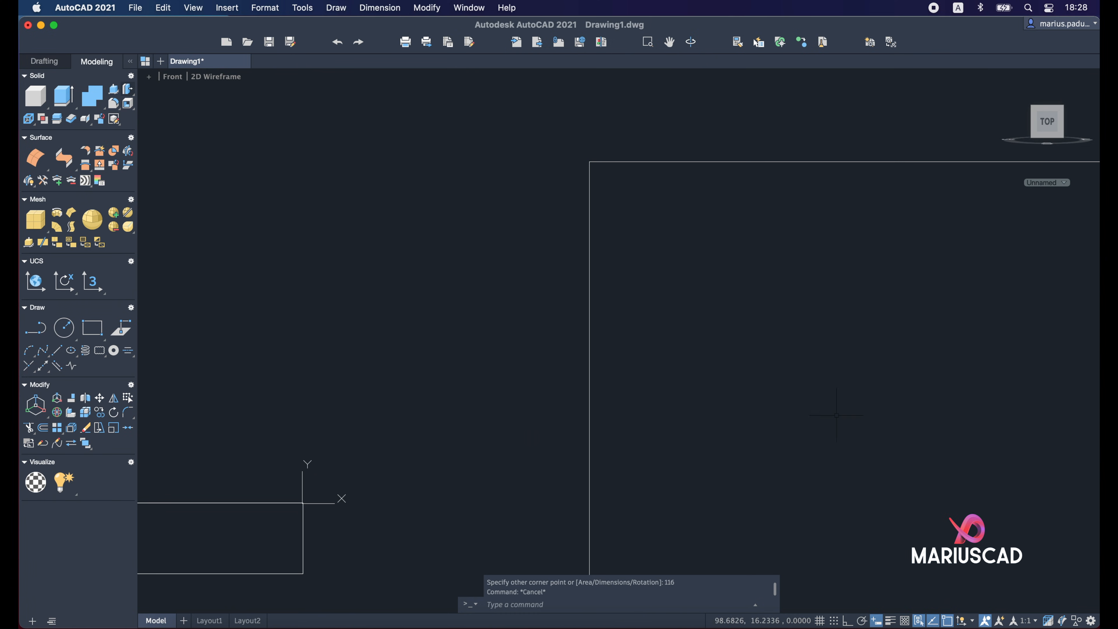
scroll(791, 326, "down", 5)
scroll(831, 322, "up", 2)
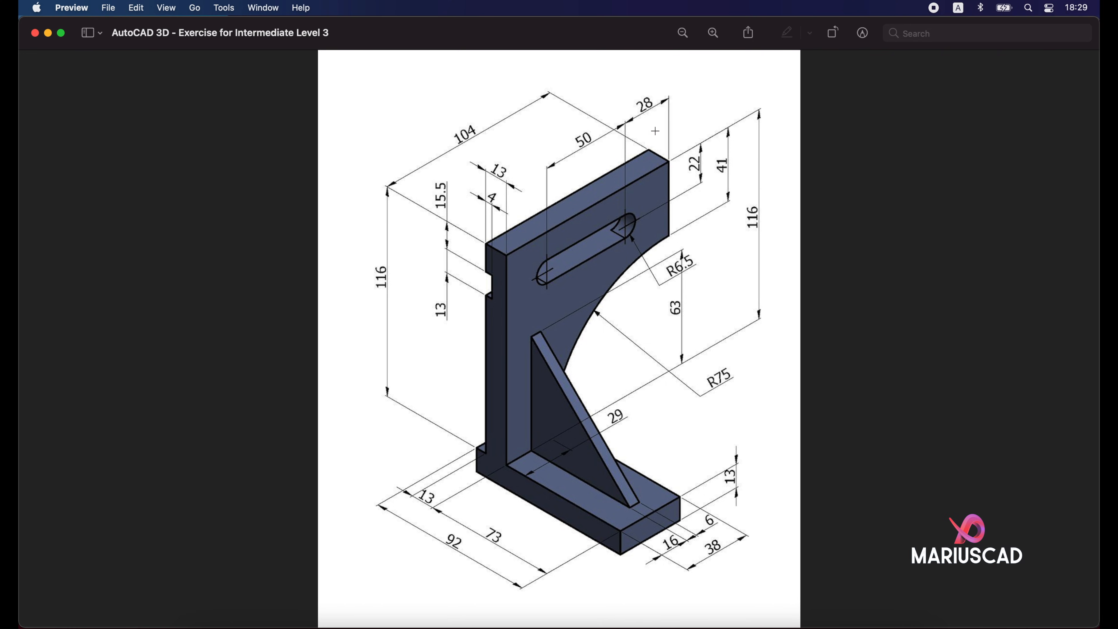
Step: Return to AutoCAD from the reference drawing and draw a 28 by 22 helper rectangle inward from the large rectangle's upper-right corner
left_click(49, 34)
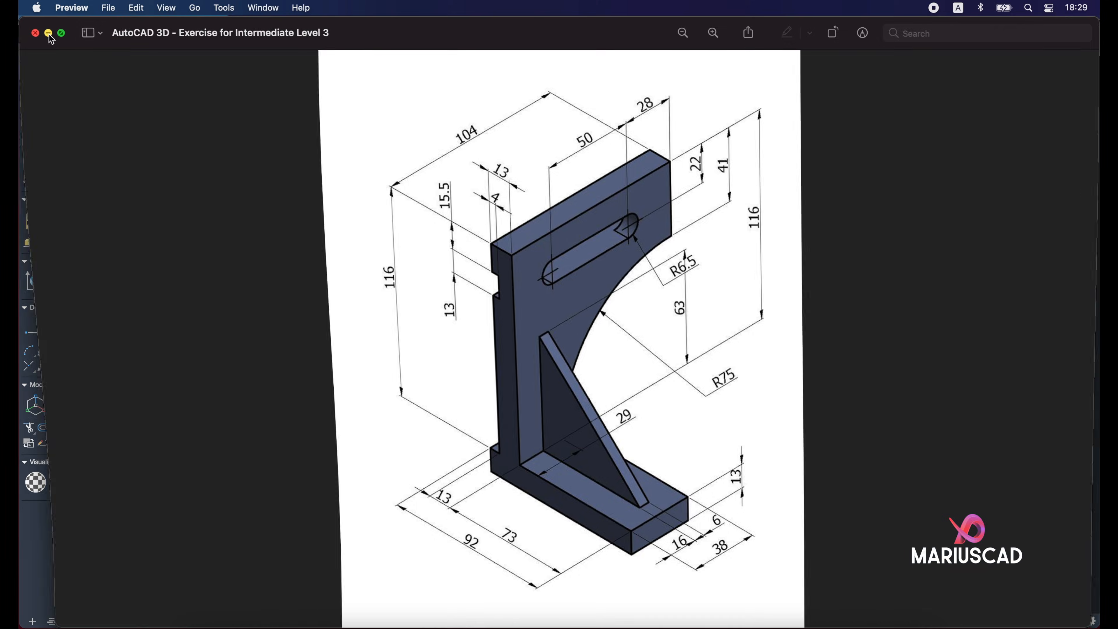
left_click(846, 322)
key("Escape")
key("Escape")
type("rec")
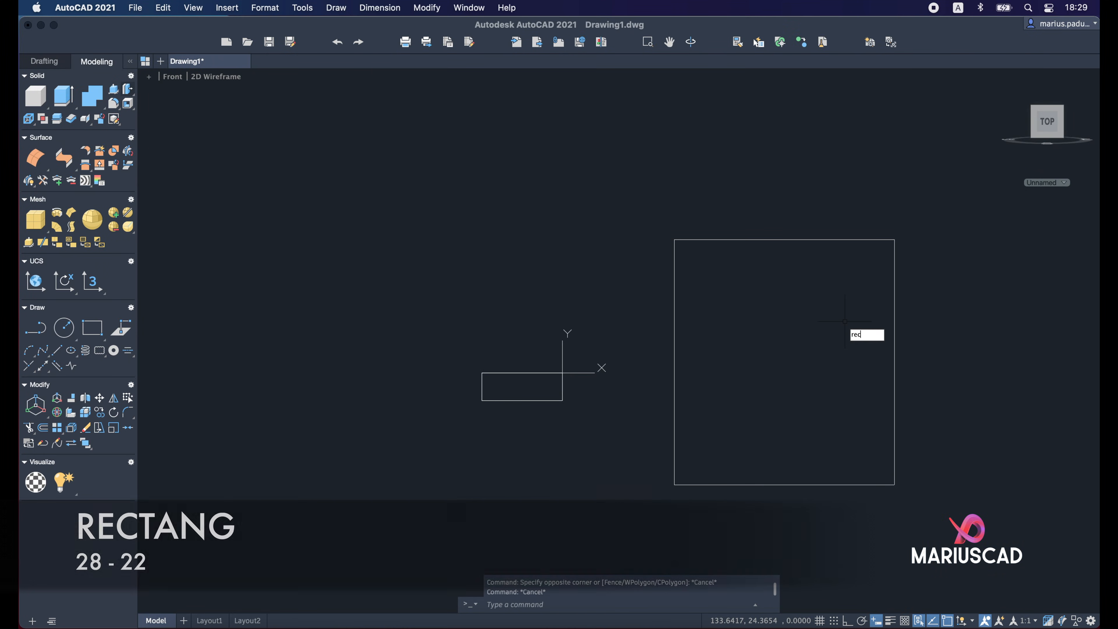
key("Return")
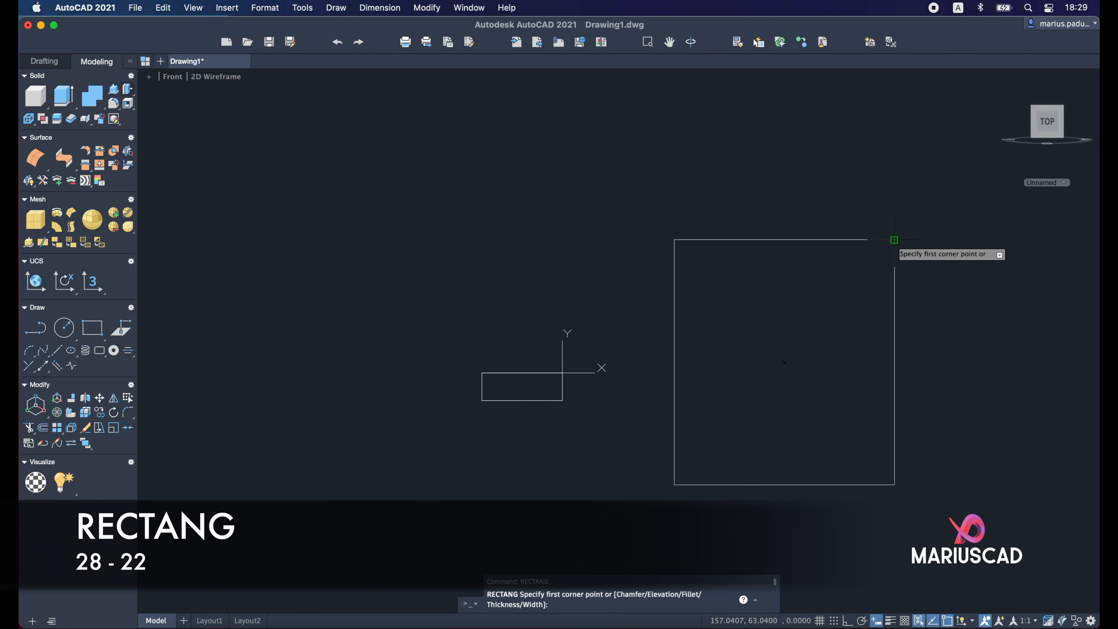
left_click(894, 240)
type("28")
key("Tab")
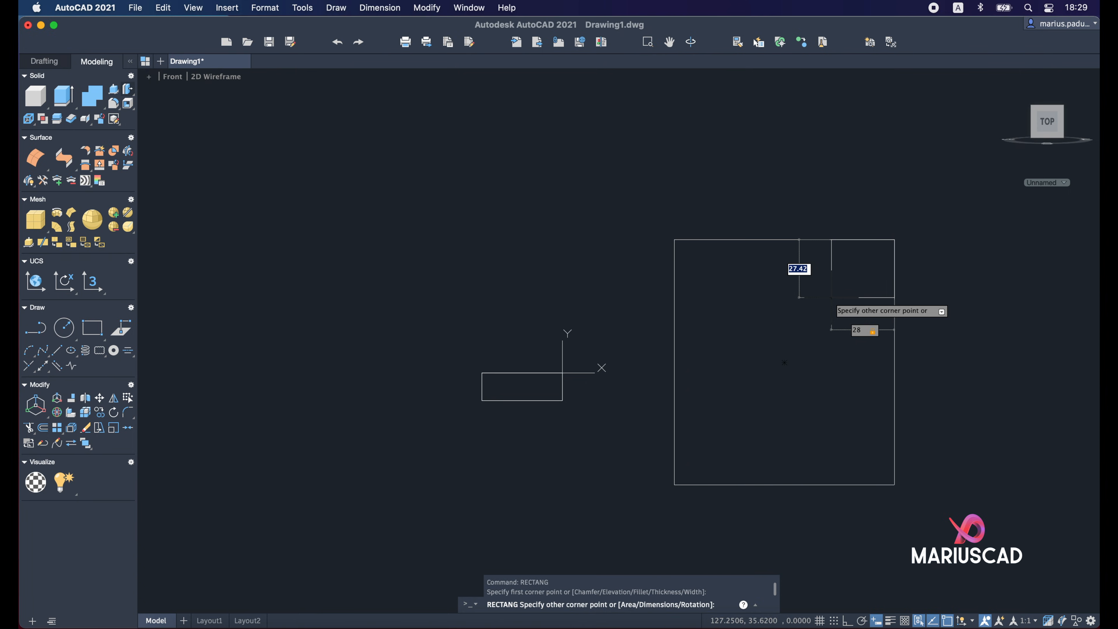
type("22")
key("Return")
Step: Check the reference drawing in Preview, return to AutoCAD and draw a circle of radius 6.5 centred on the helper rectangle's lower-left corner
scroll(782, 302, "up", 5)
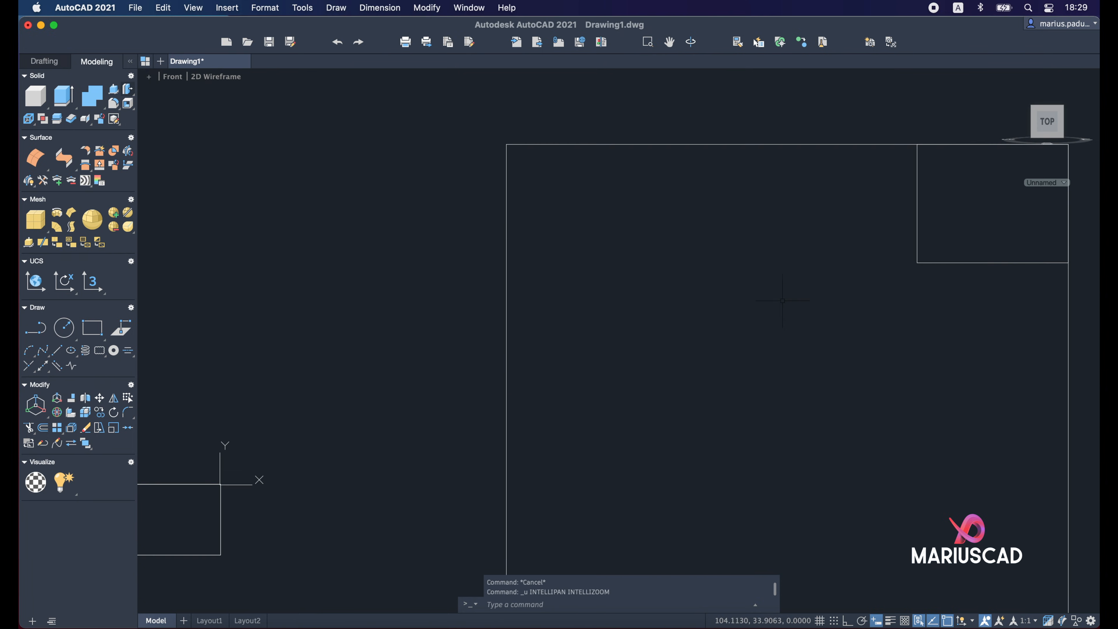
middle_click_drag(829, 312, 687, 381)
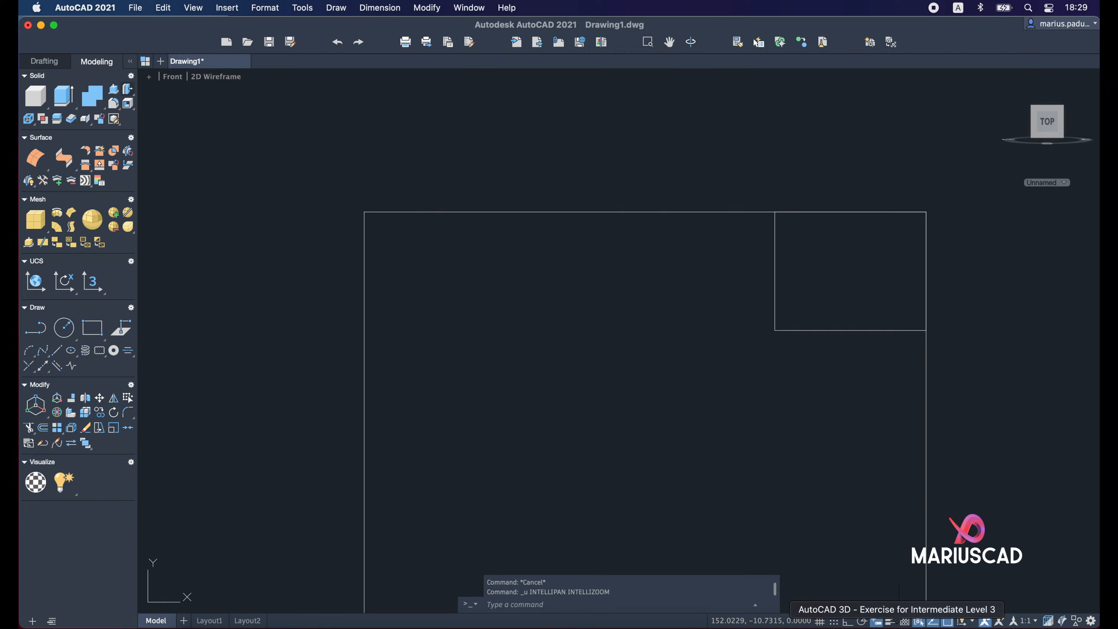
left_click(897, 627)
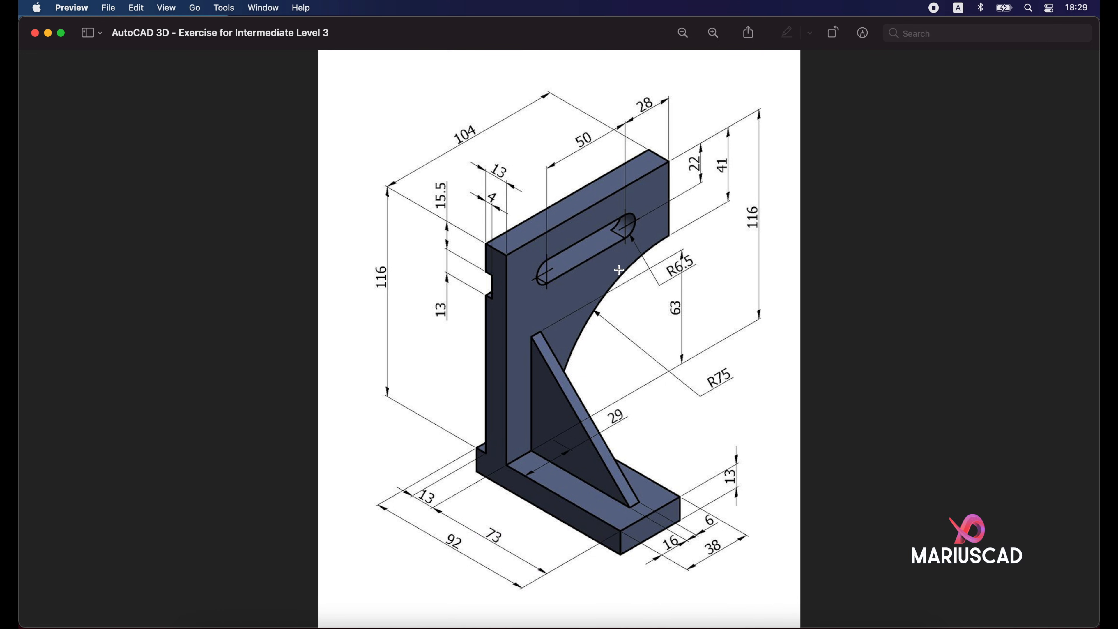
left_click(48, 33)
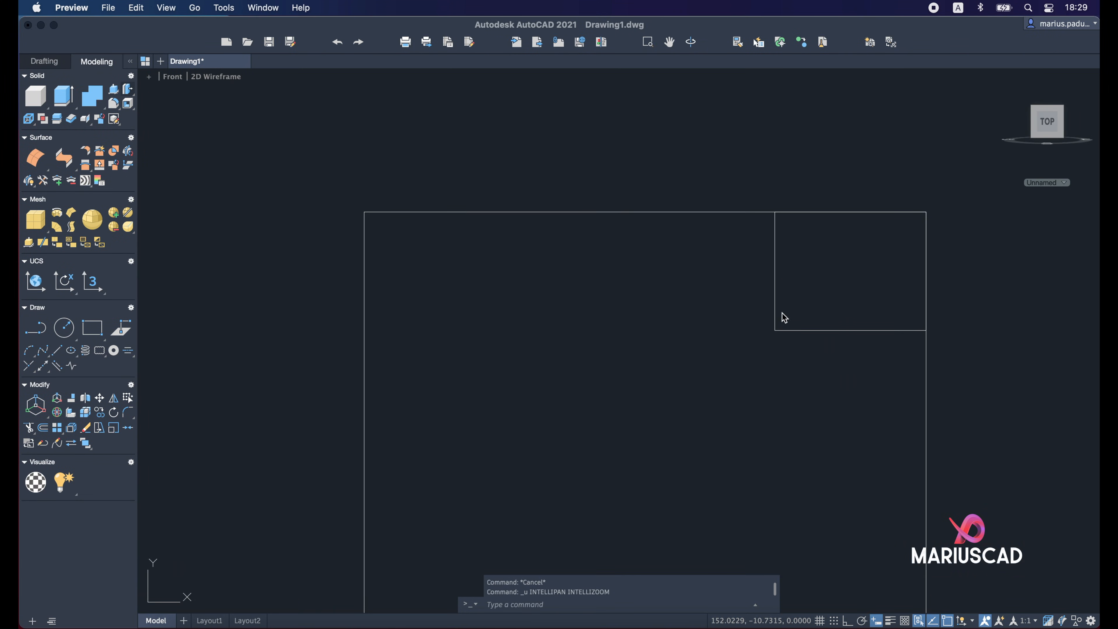
left_click(843, 348)
key("Escape")
type("circl")
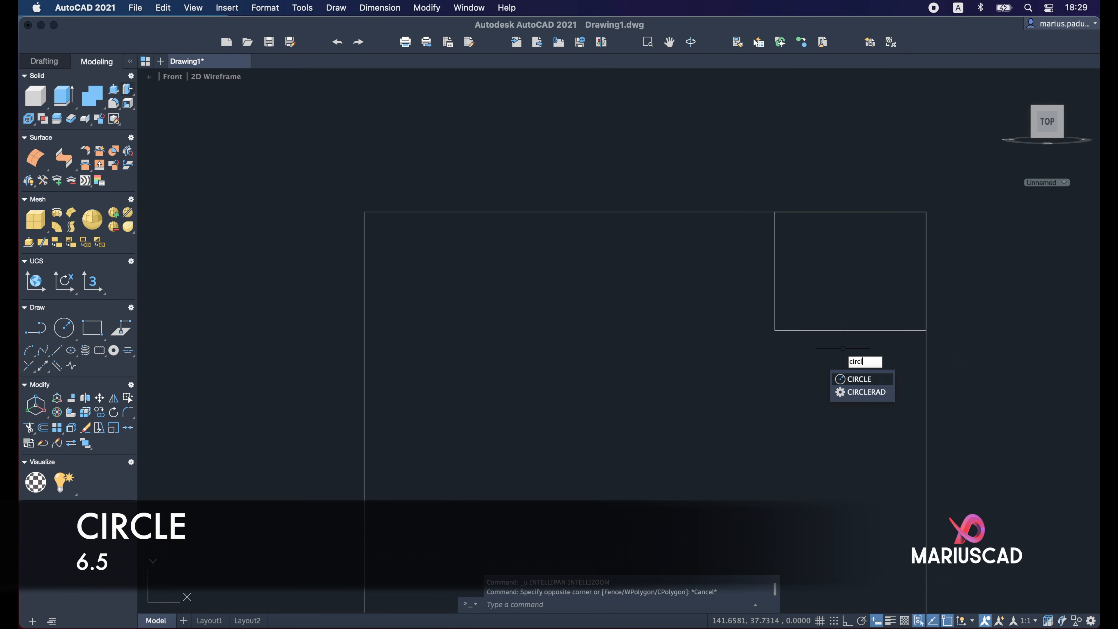
key("Return")
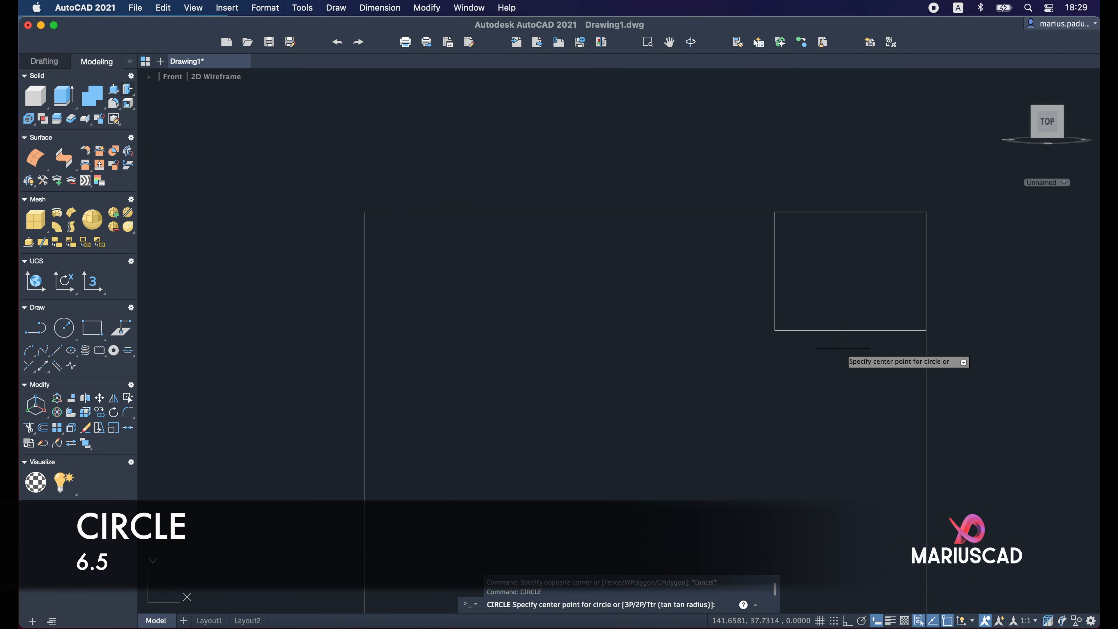
left_click(775, 330)
type("6.5")
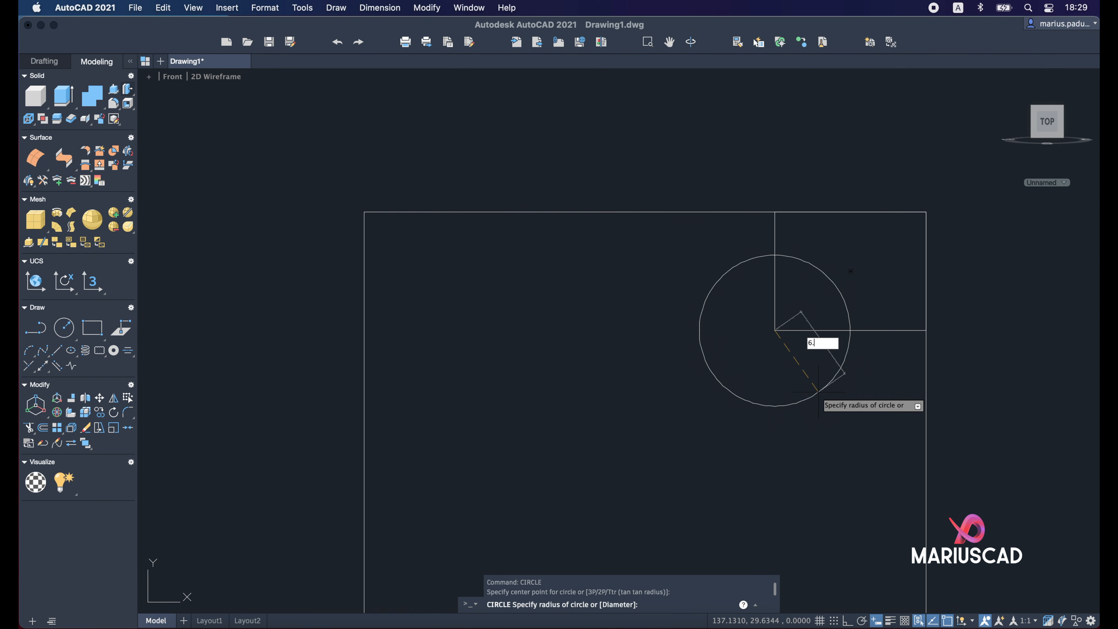
key("Return")
key("Escape")
Step: Copy the circle 50 horizontally to the left with Ortho on
left_click(787, 371)
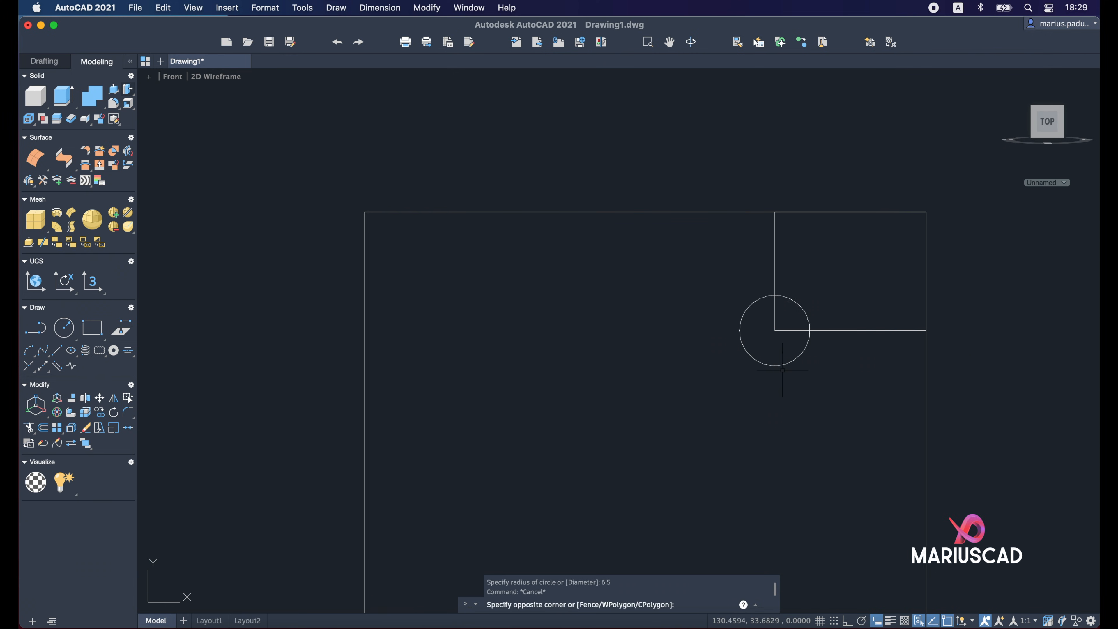
left_click(786, 371)
left_click(778, 366)
type("copy")
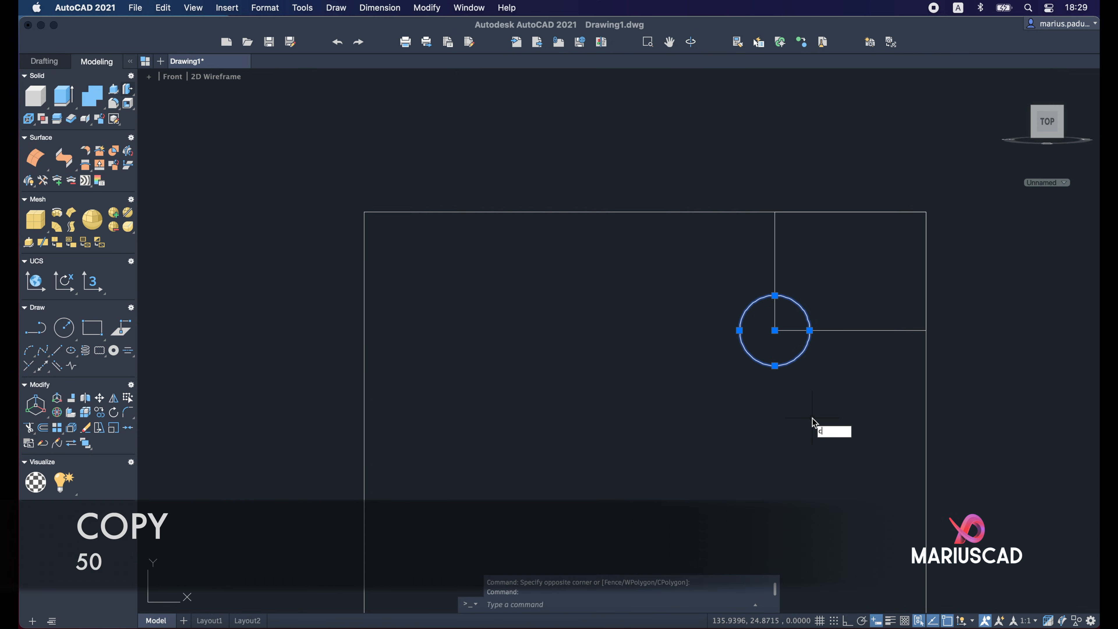
key("Return")
left_click(812, 418)
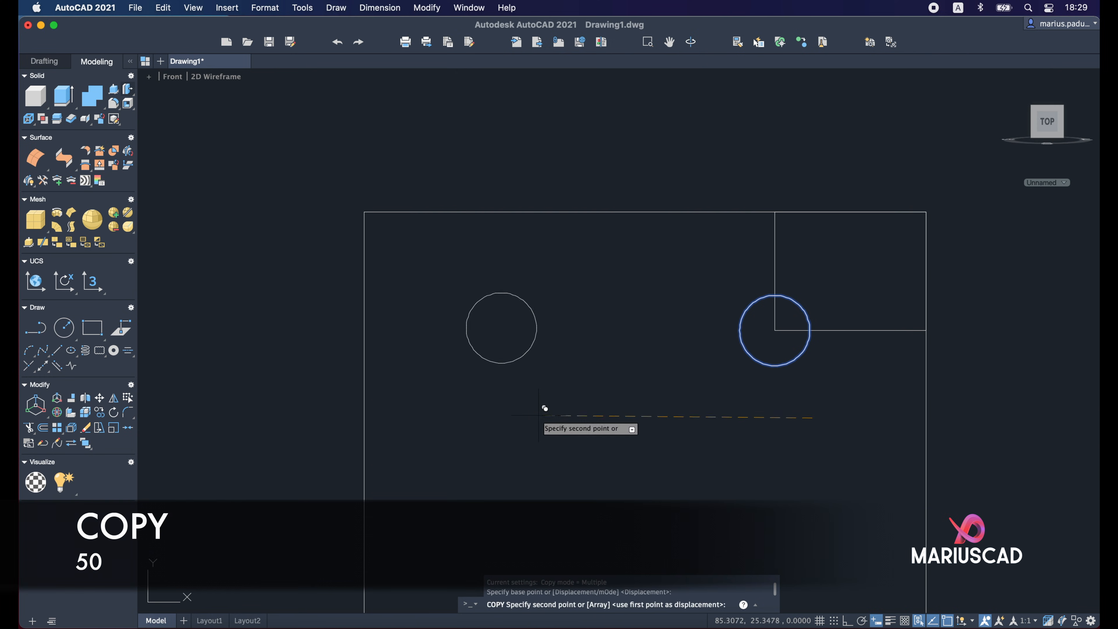
key("F8")
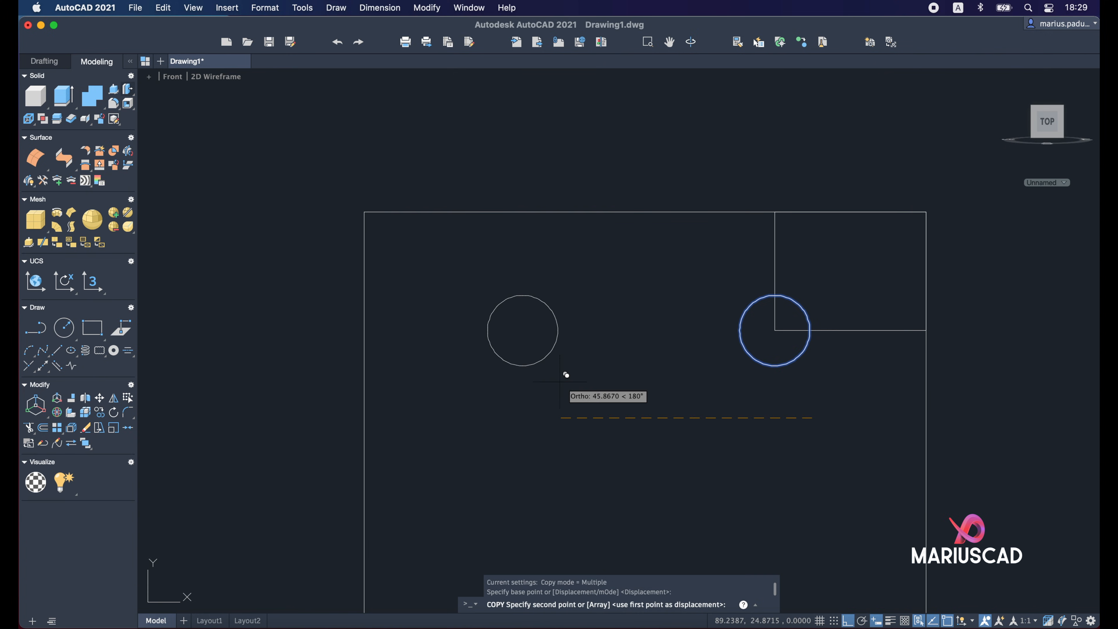
type("50")
key("Return")
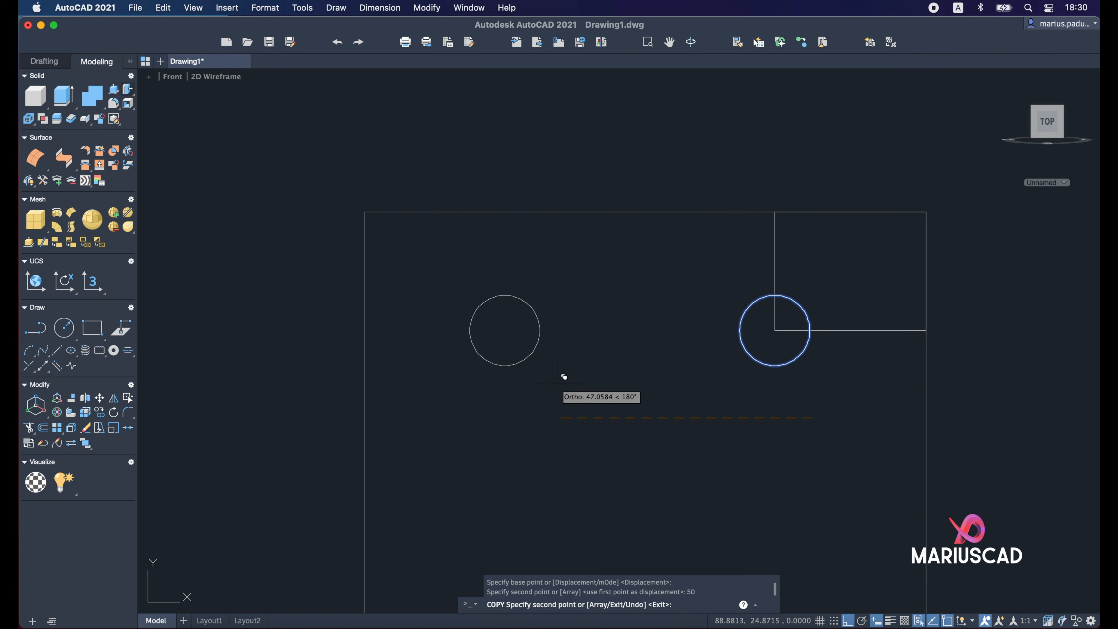
key("Escape")
Step: Delete the helper rectangle in the large rectangle's upper-right corner
left_click(845, 334)
left_click(843, 330)
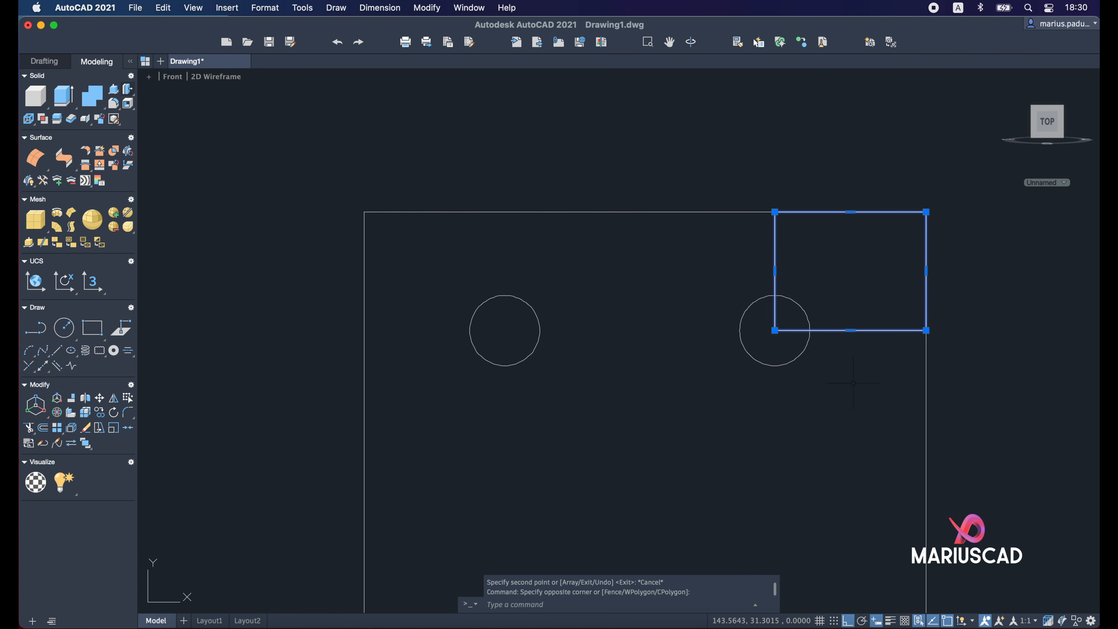
key("Delete")
Step: Draw a line joining the top quadrants of the two circles
type("L")
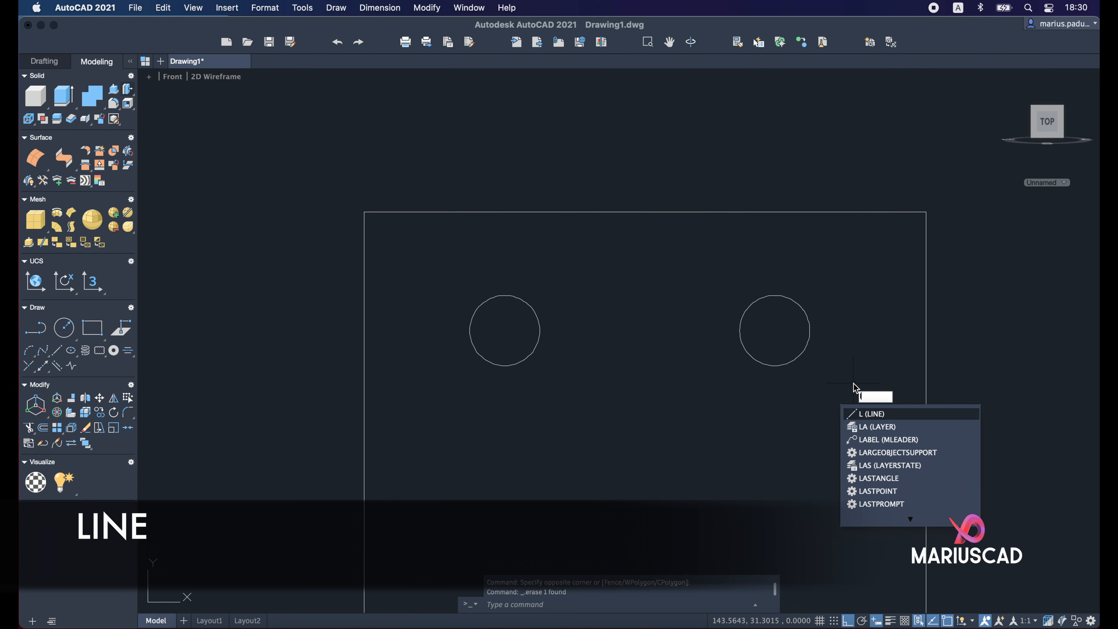
key("Return")
left_click(775, 295)
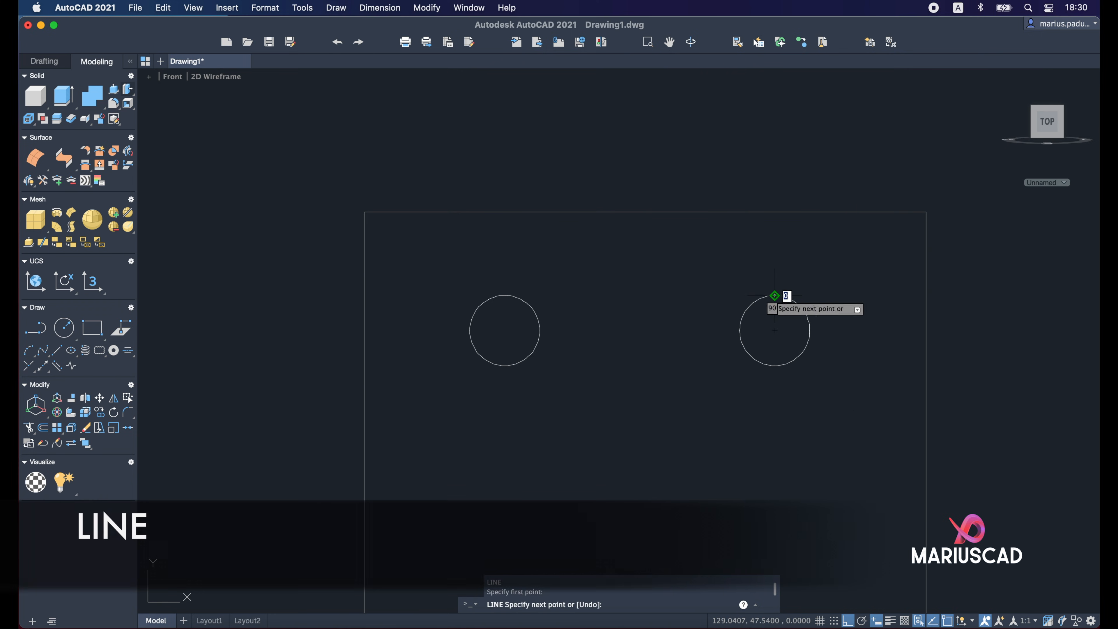
left_click(505, 295)
key("Escape")
Step: Copy the connecting line from the left circle's top quadrant down to its bottom quadrant
left_click(572, 300)
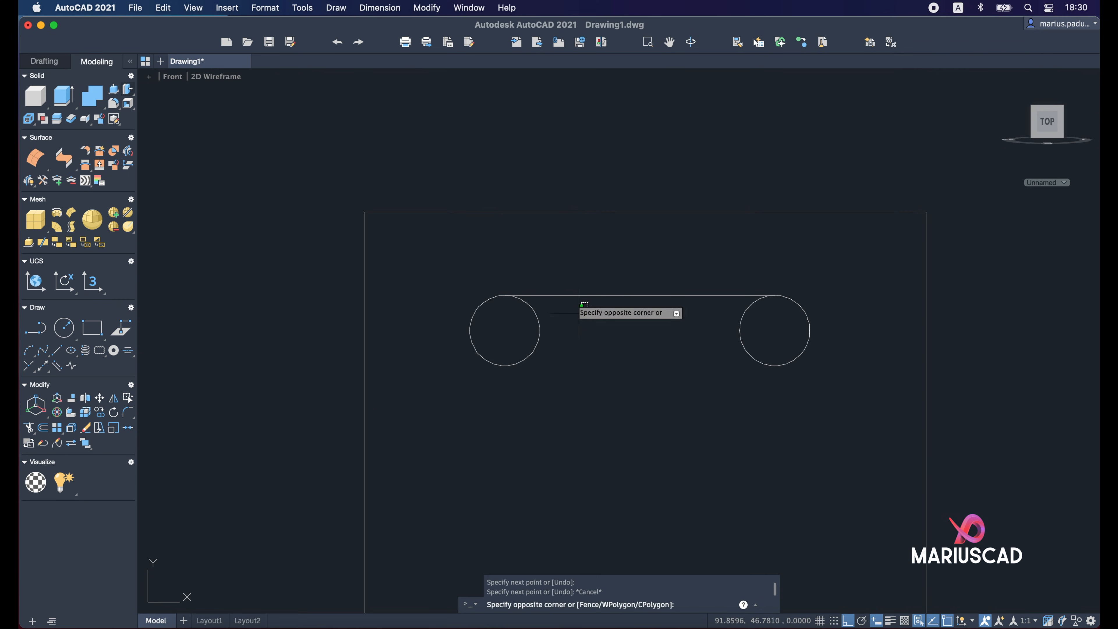
left_click(571, 295)
type("co")
key("Return")
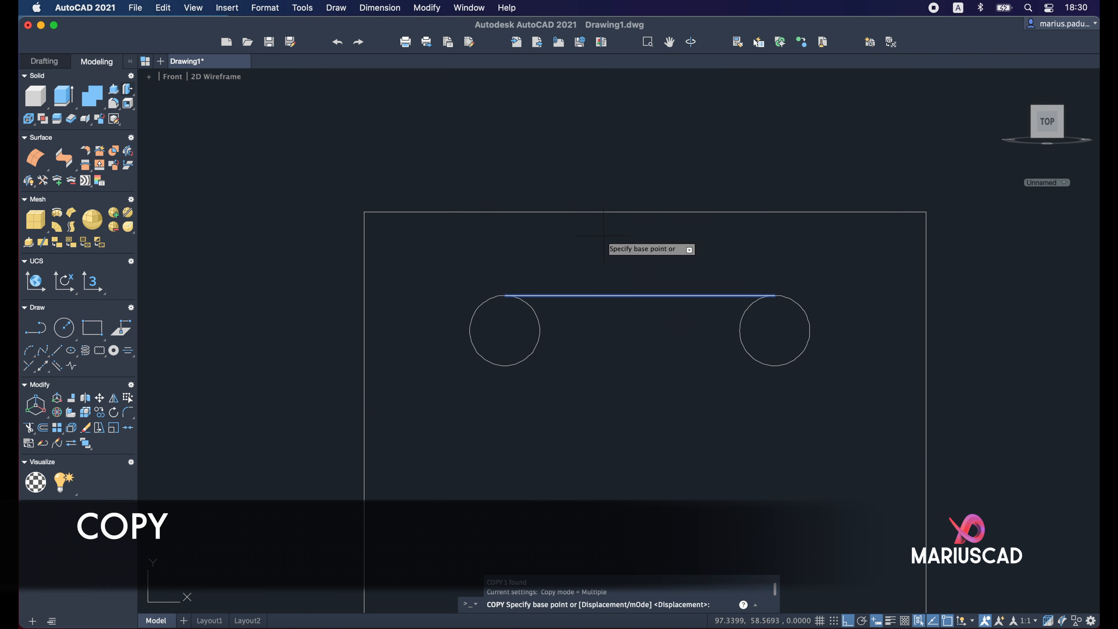
left_click(505, 295)
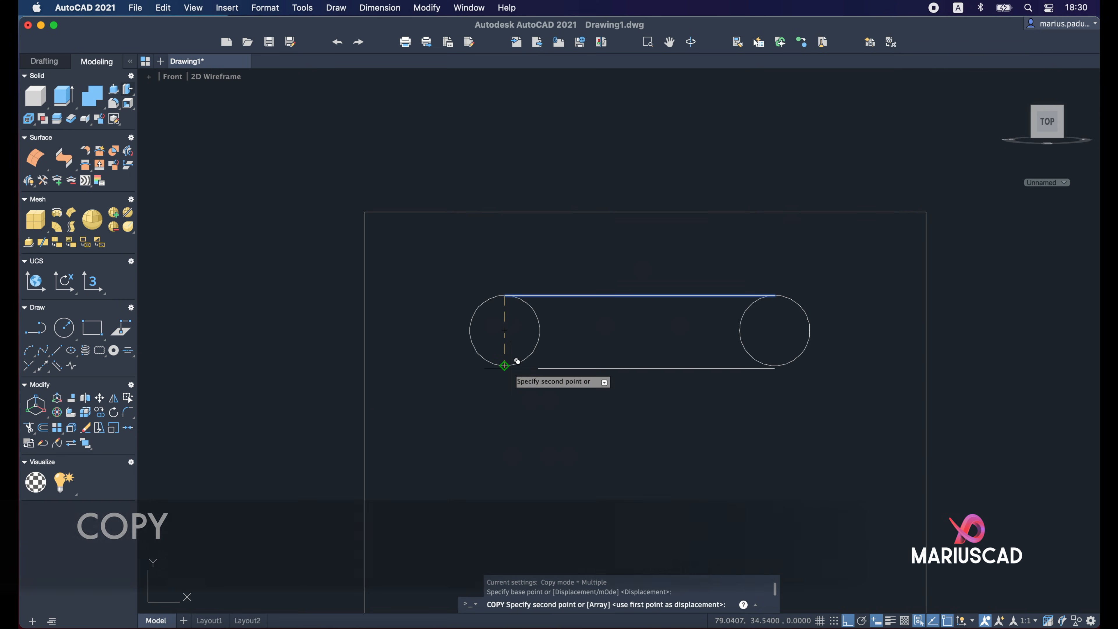
left_click(505, 365)
key("Escape")
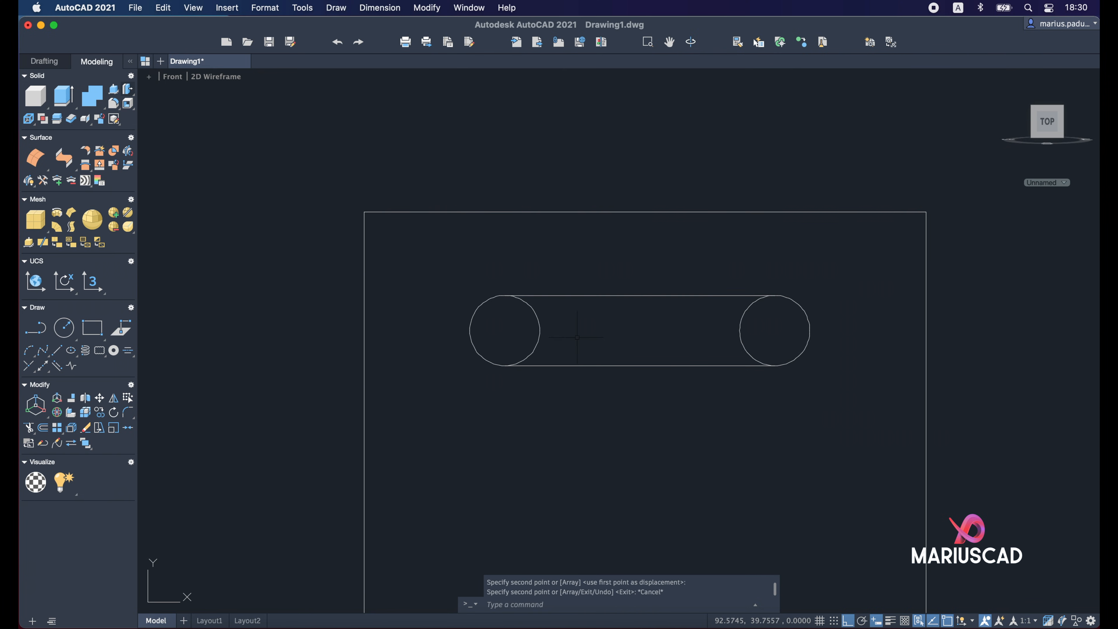
Step: Trim the inner halves of both circles between the two lines to leave a slot outline
left_click(846, 424)
left_click(444, 249)
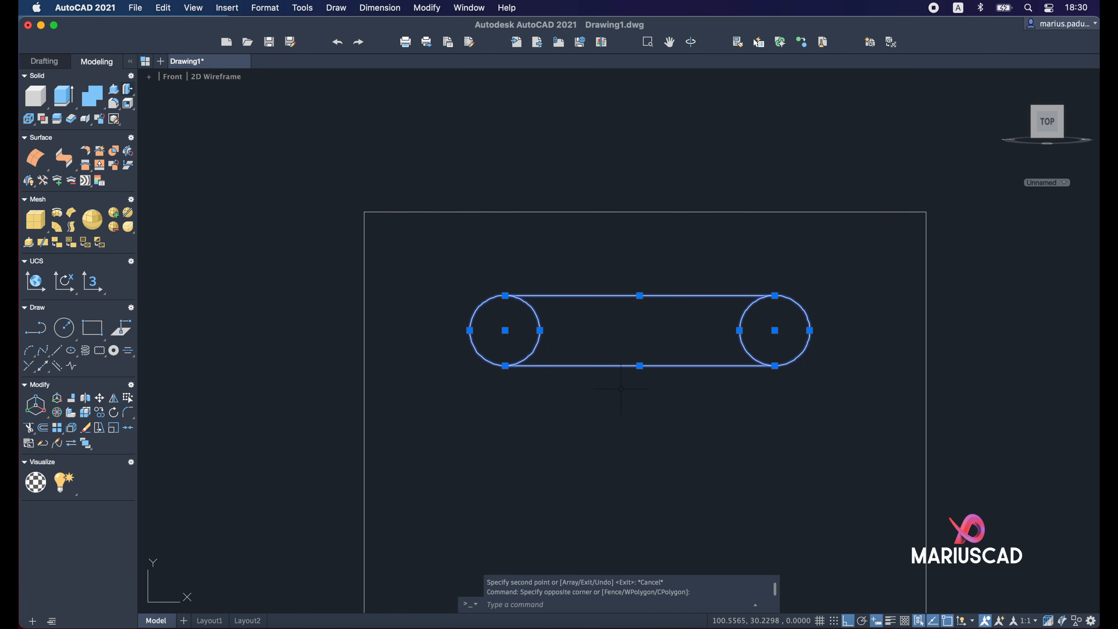
type("tr")
key("Return")
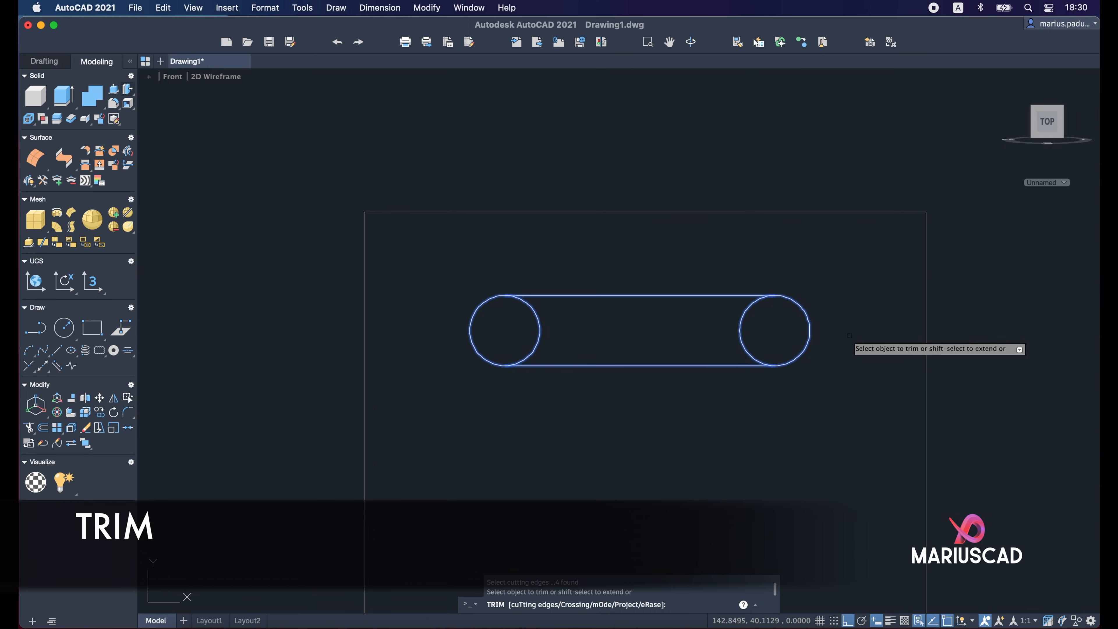
mouse_move(768, 335)
left_mouse_down()
mouse_move(532, 337)
mouse_move(555, 333)
left_mouse_up()
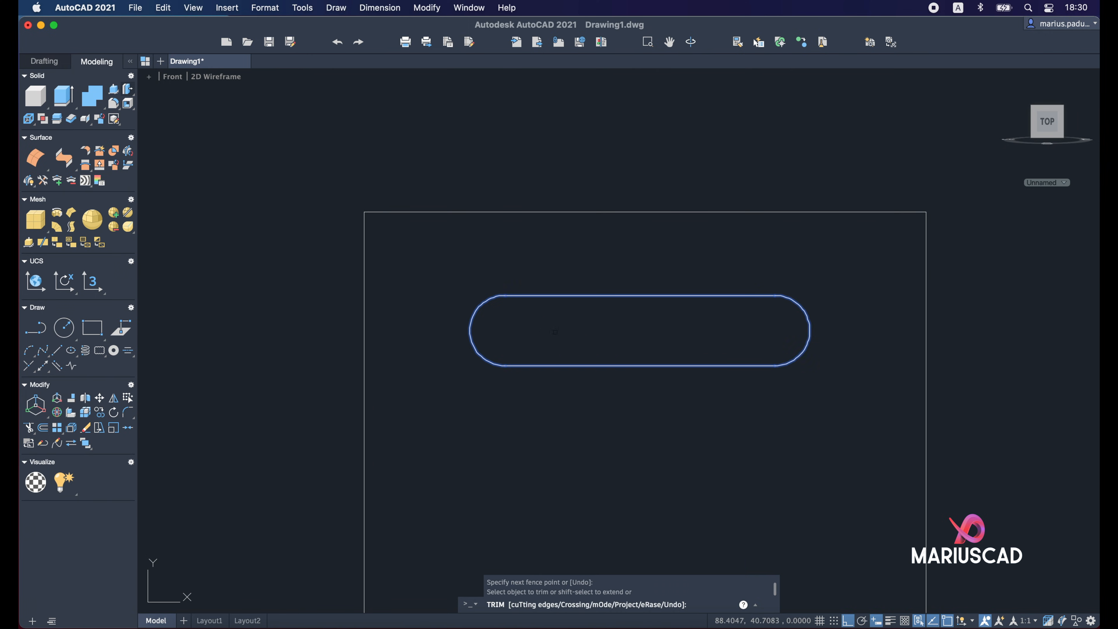
key("Escape")
Step: Check the reference drawing in Preview, return to AutoCAD and explode the large rectangle around the slot
scroll(655, 353, "down", 3)
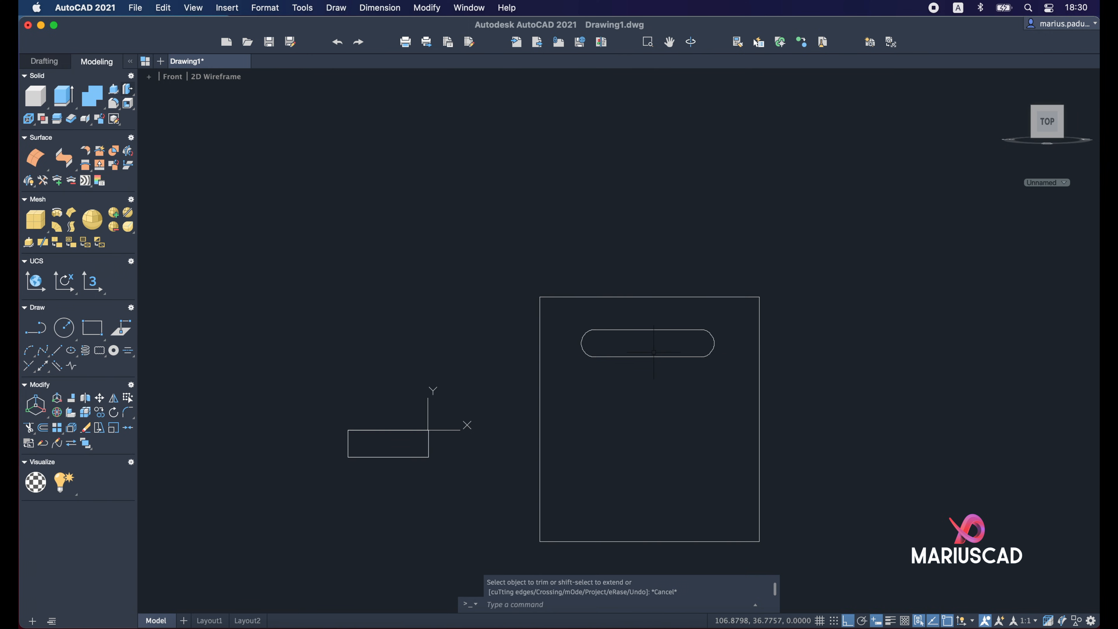
scroll(649, 370, "up", 2)
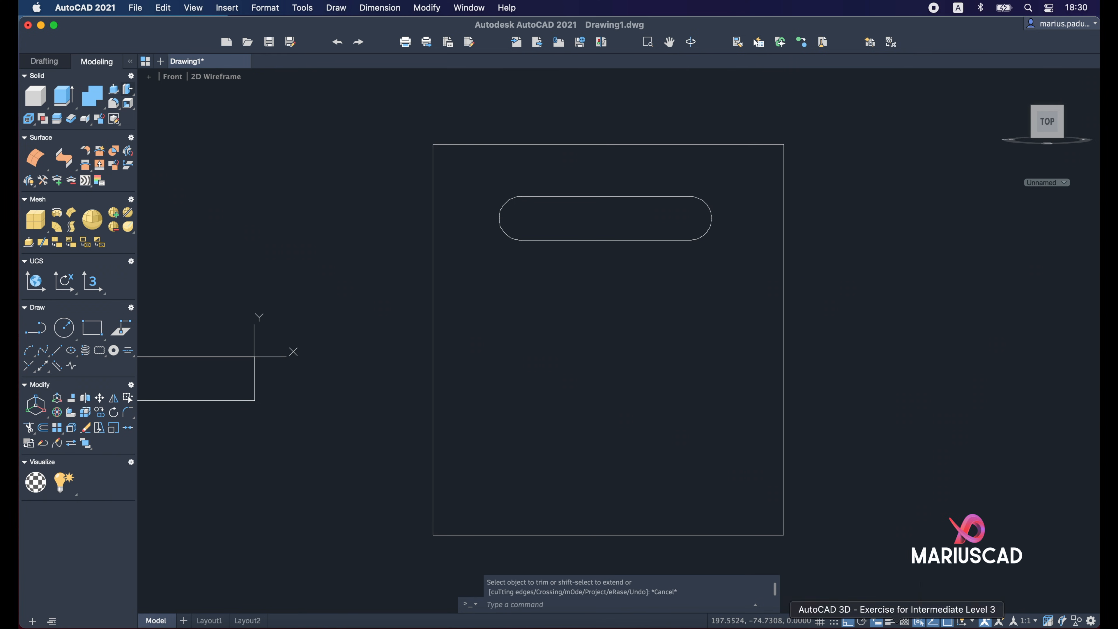
left_click(876, 621)
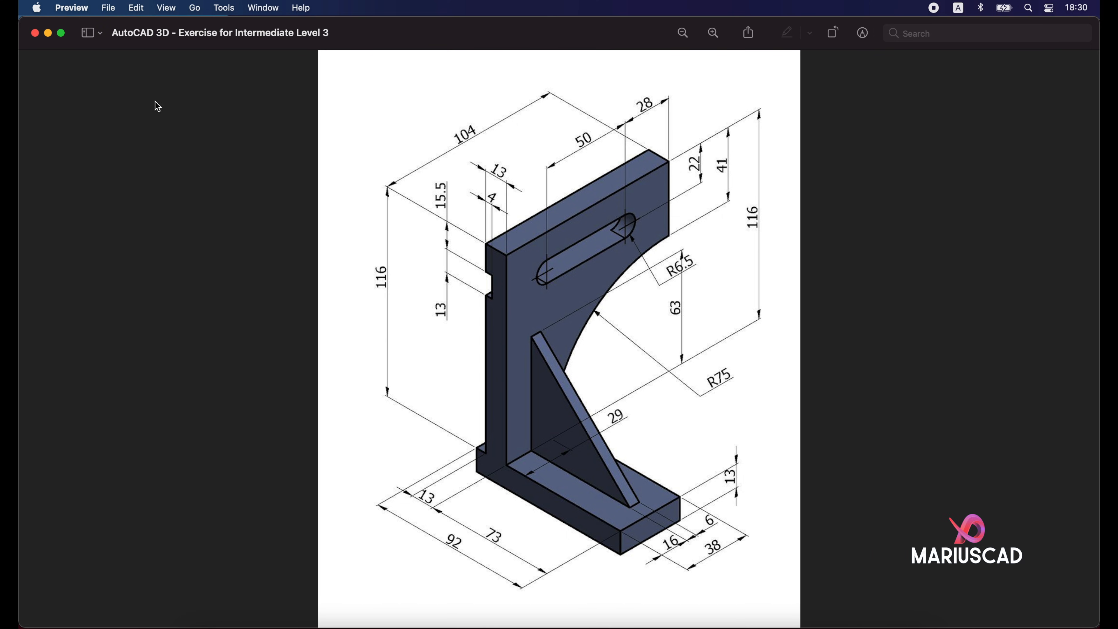
left_click(48, 34)
left_click(602, 279)
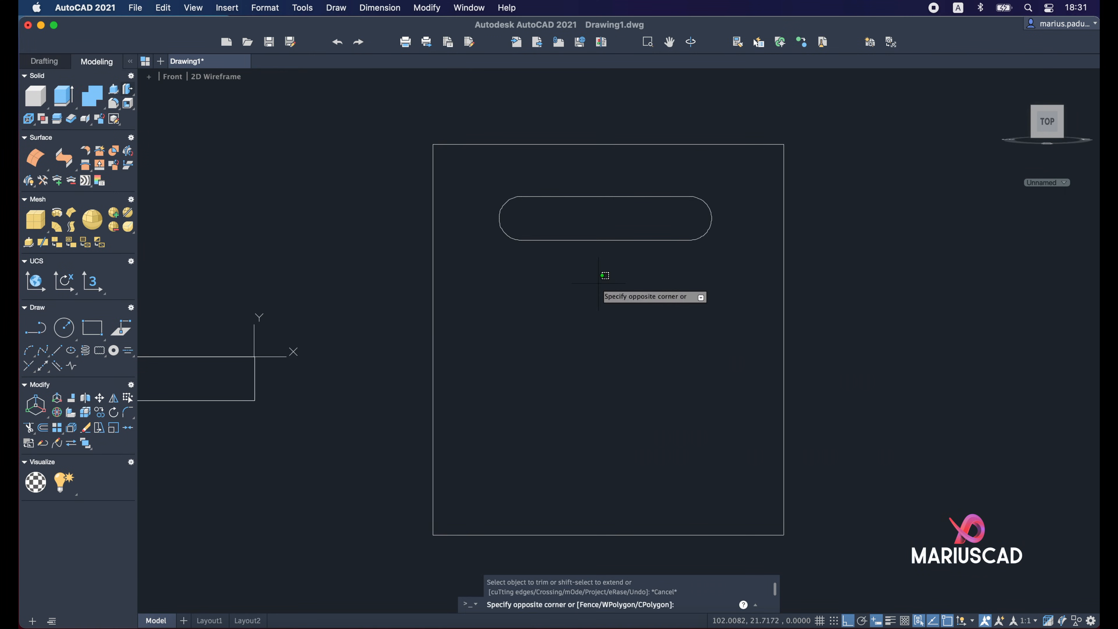
key("Escape")
left_click(870, 455)
left_click(779, 379)
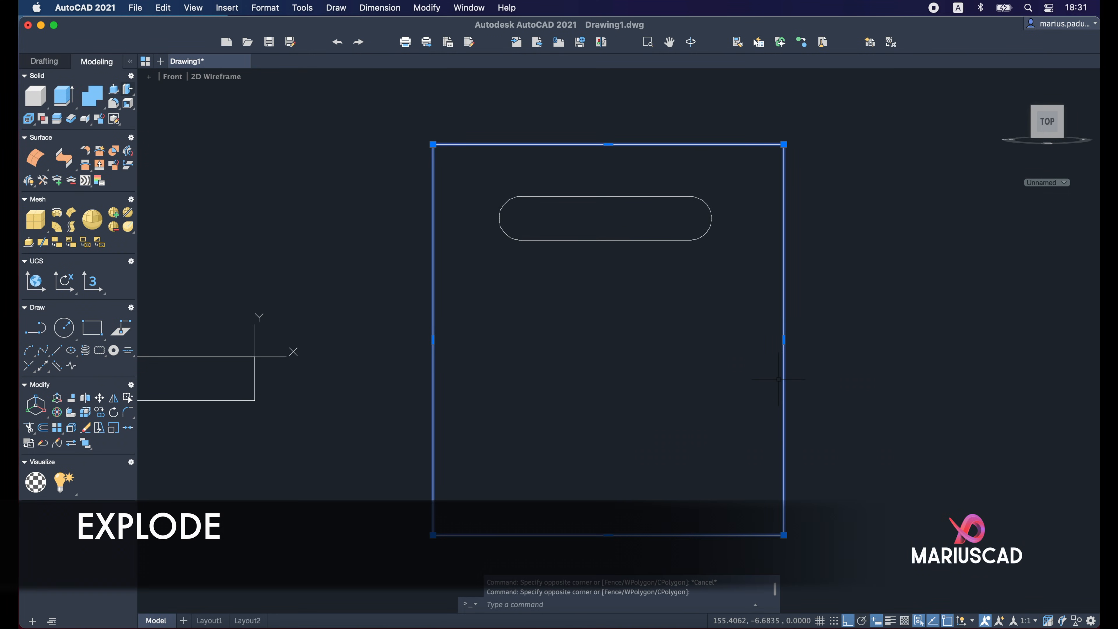
type("x")
key("Return")
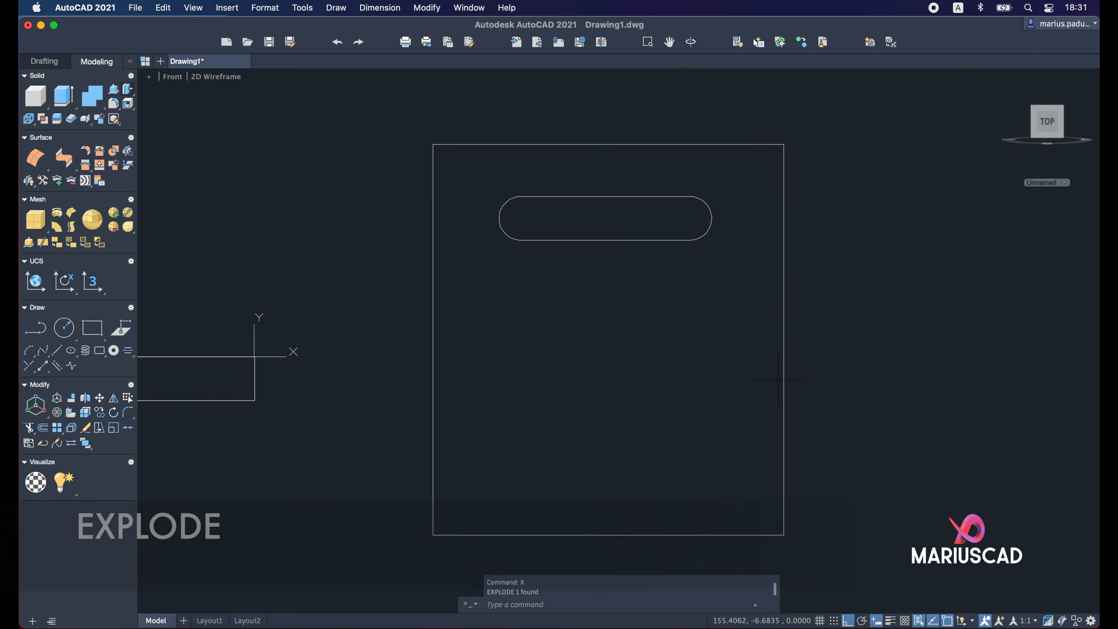
Step: Delete the right and bottom edges of the exploded rectangle
key("Escape")
left_click(823, 525)
left_click(744, 500)
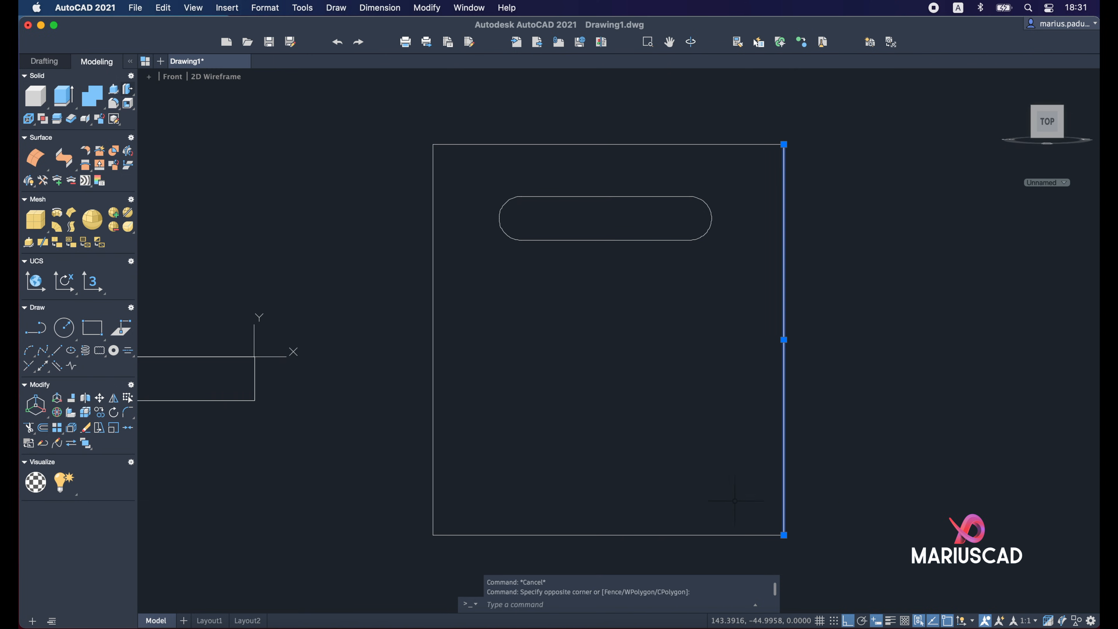
left_click(748, 550)
left_click(728, 507)
key("Delete")
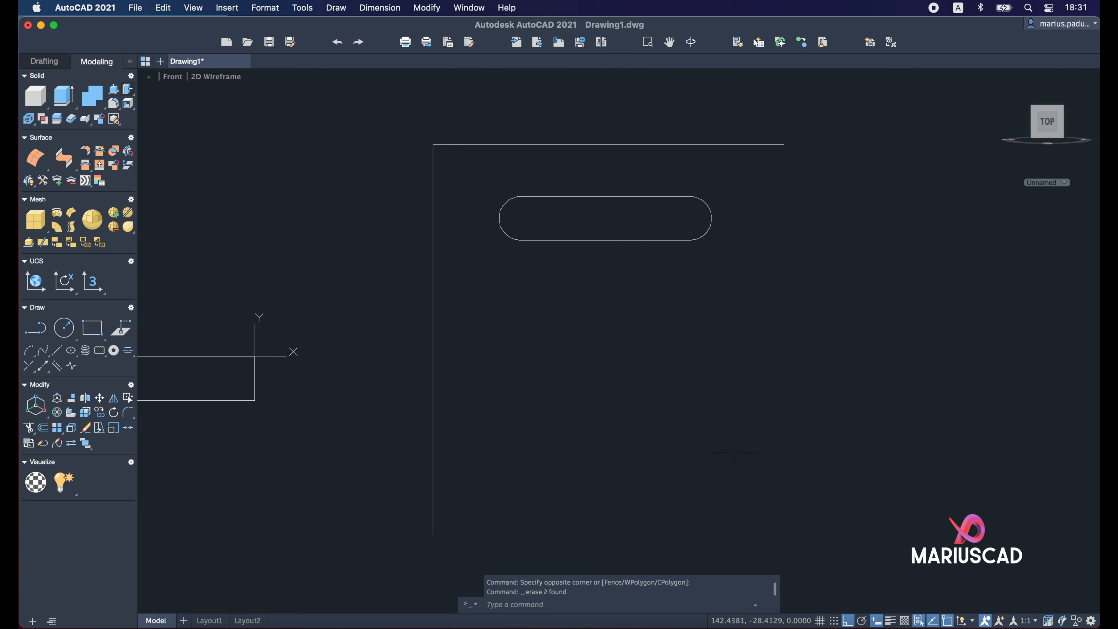
Step: Draw a vertical line 41 long downward from the right end of the profile's top edge
type("l")
key("Return")
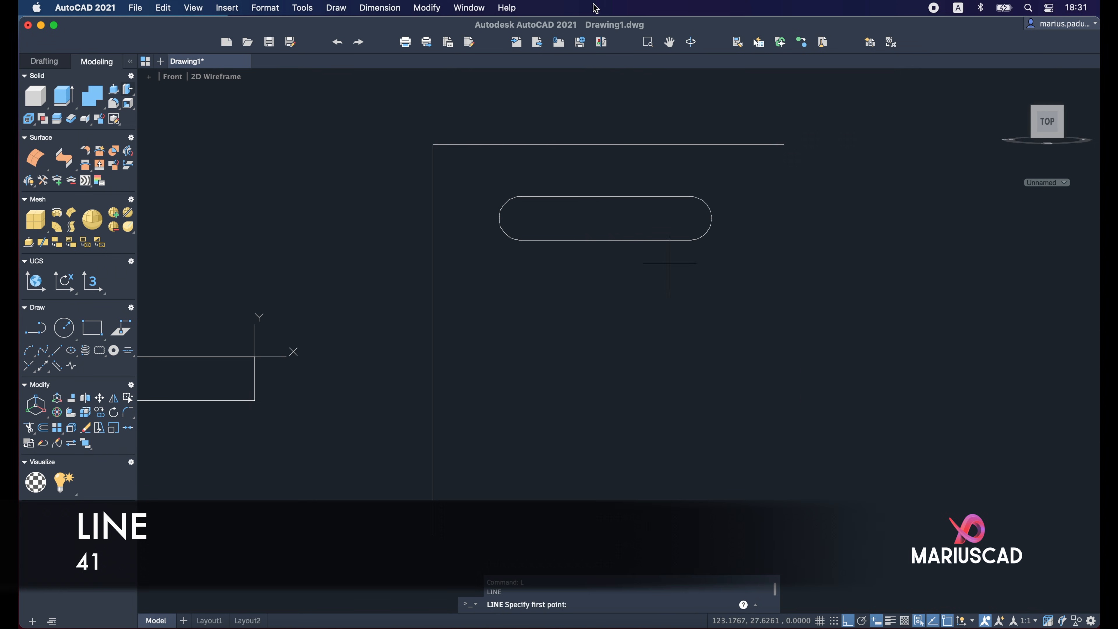
left_click(784, 144)
type("41")
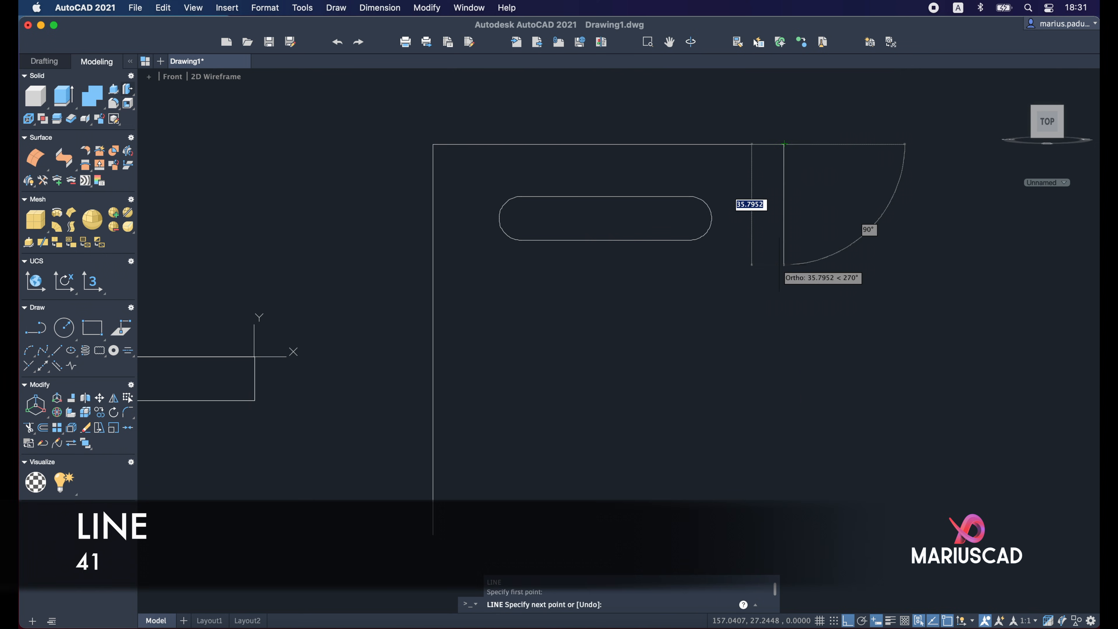
key("Return")
key("Escape")
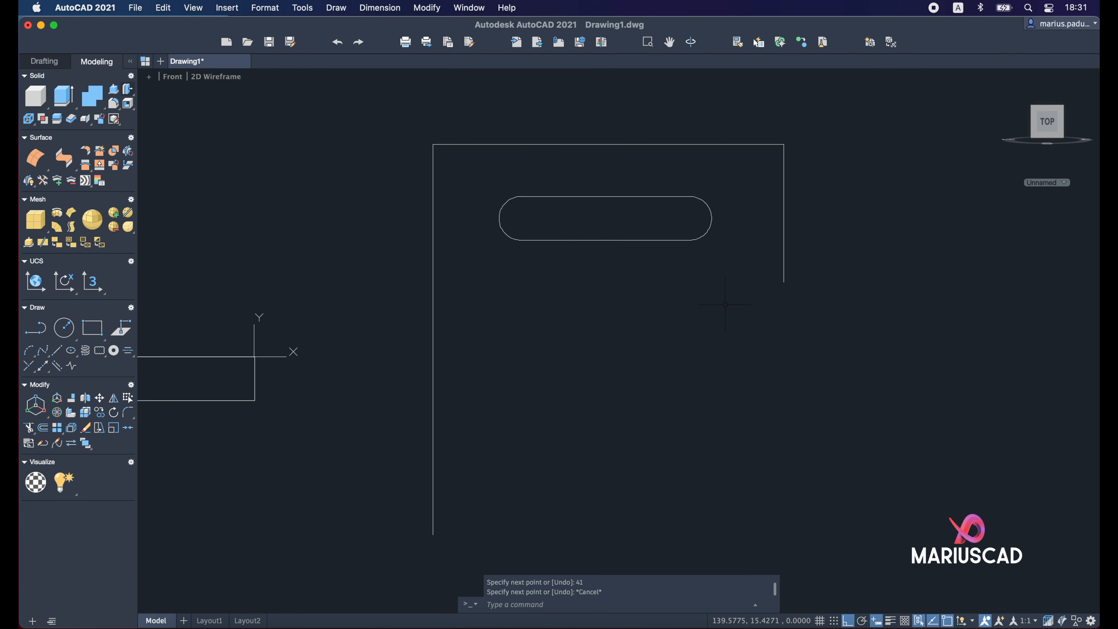
Step: Draw a horizontal line 29 long to the right from the lower end of the profile's left edge
type("l")
key("Return")
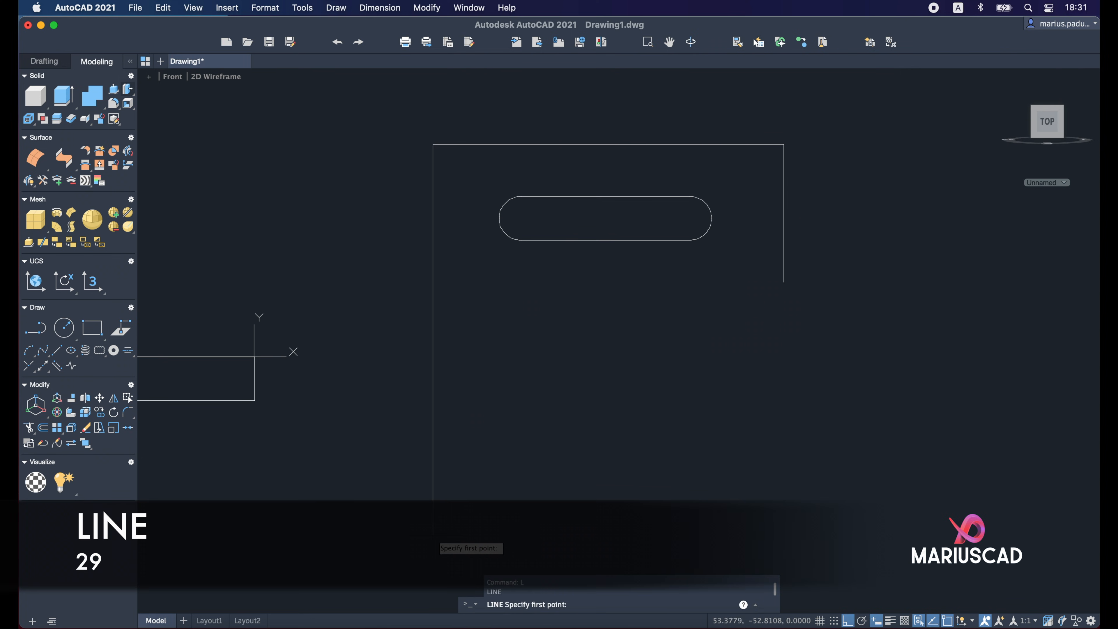
left_click(433, 534)
type("29")
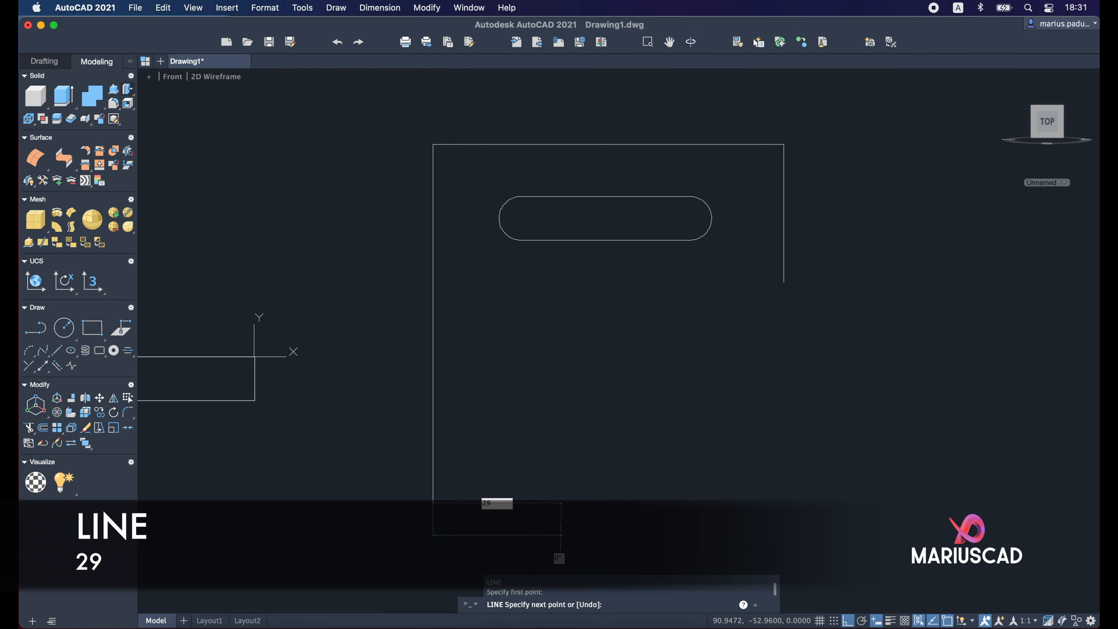
key("Return")
key("Escape")
Step: Draw a Start, End, Radius arc of radius 75 from the right edge's lower end to the bottom edge's right end, with Ortho off
left_click(341, 9)
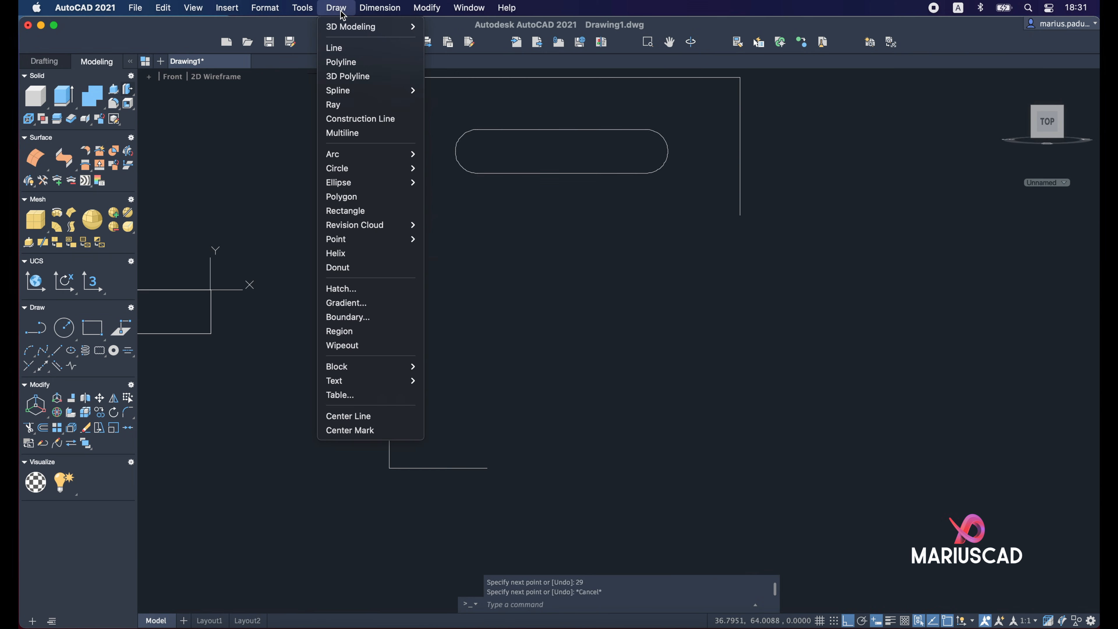
mouse_move(358, 156)
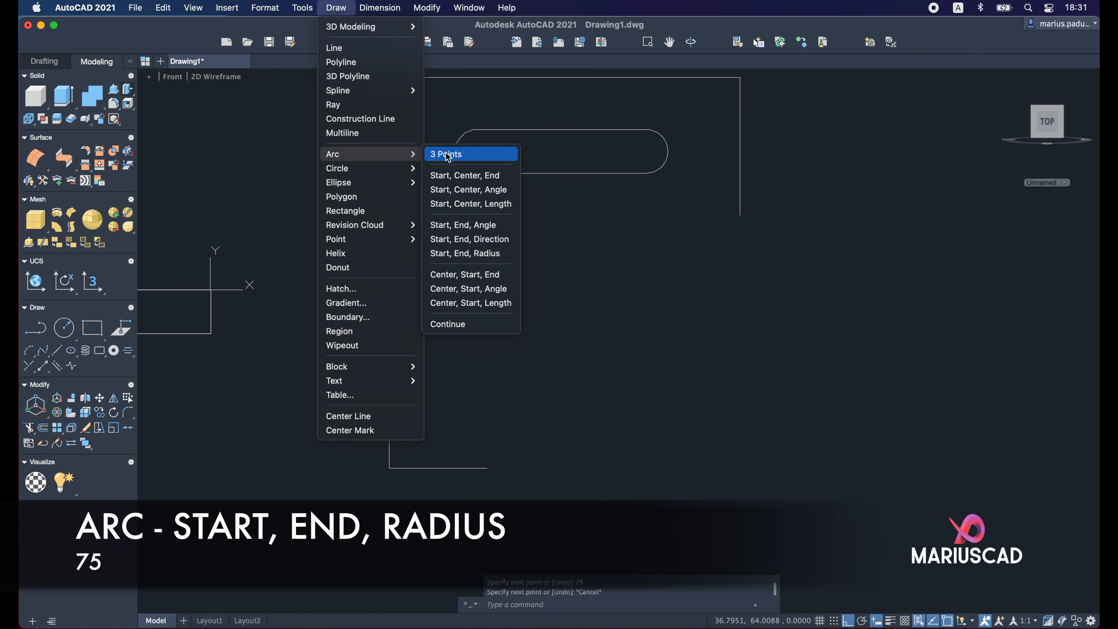
left_click(501, 254)
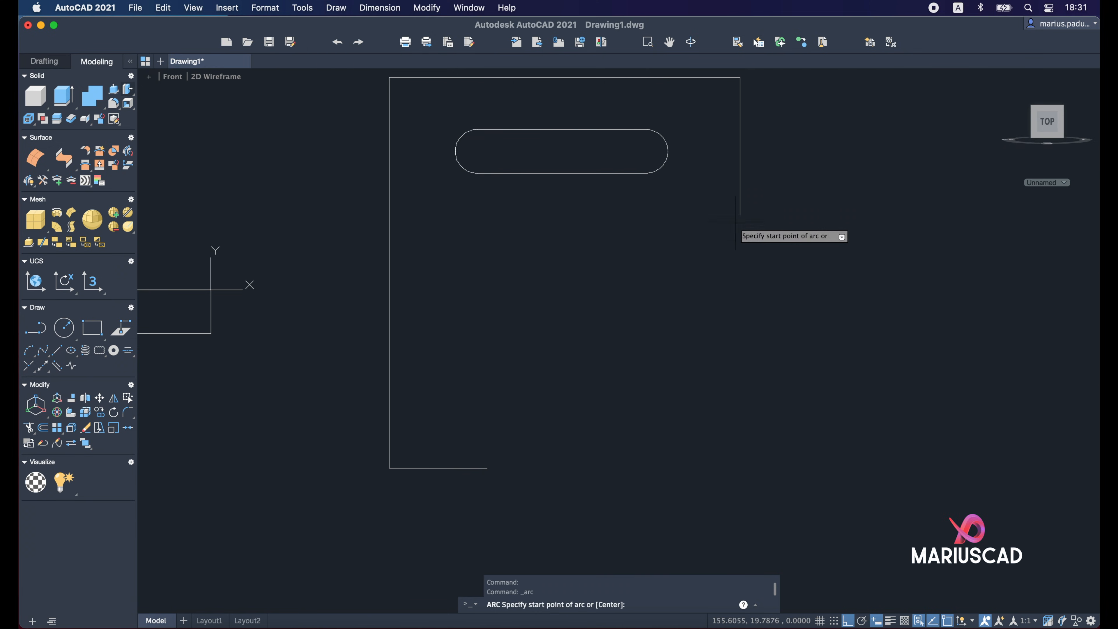
left_click(741, 215)
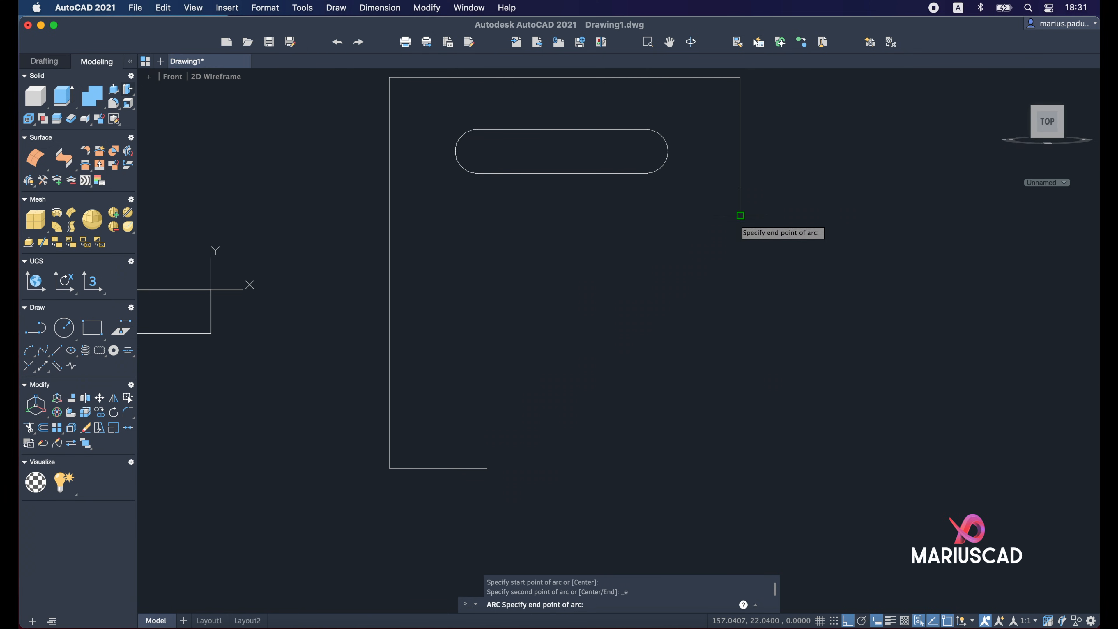
left_click(487, 468)
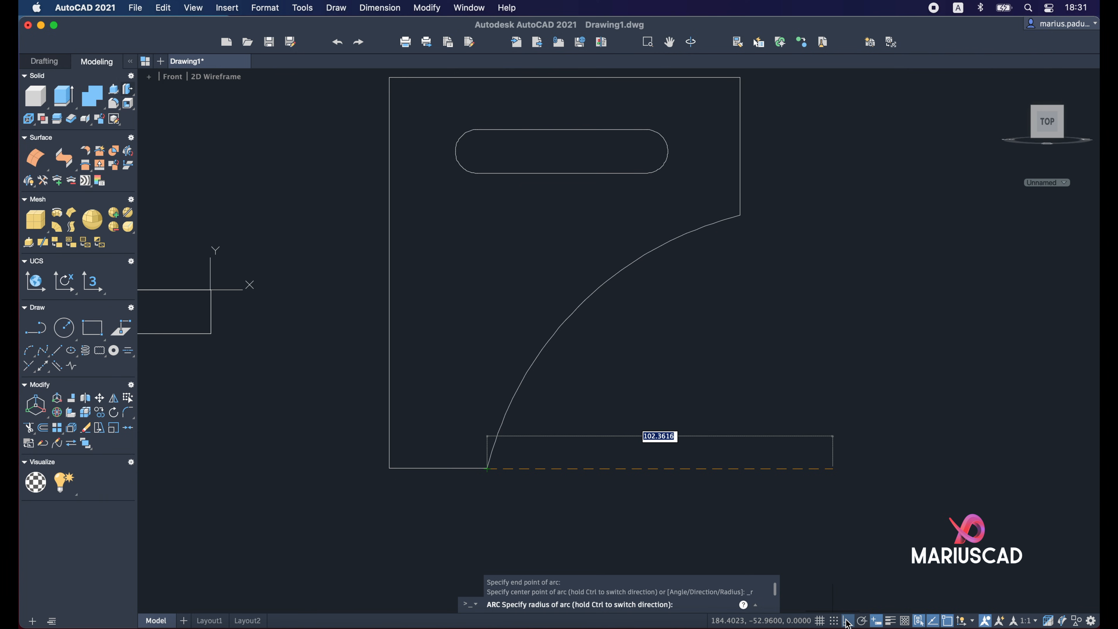
left_click(846, 620)
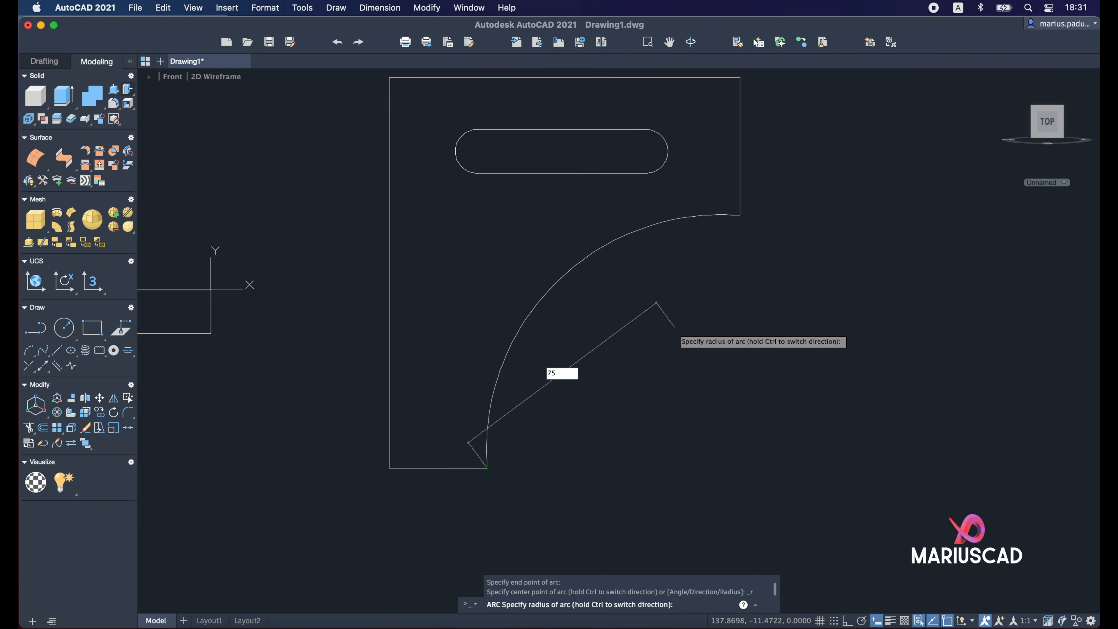
key("Escape")
Step: Presspull the plate profile around the slot by 13 in an isometric view, then check the reference drawing in Preview and return to AutoCAD
middle_click_drag(658, 299, 731, 348)
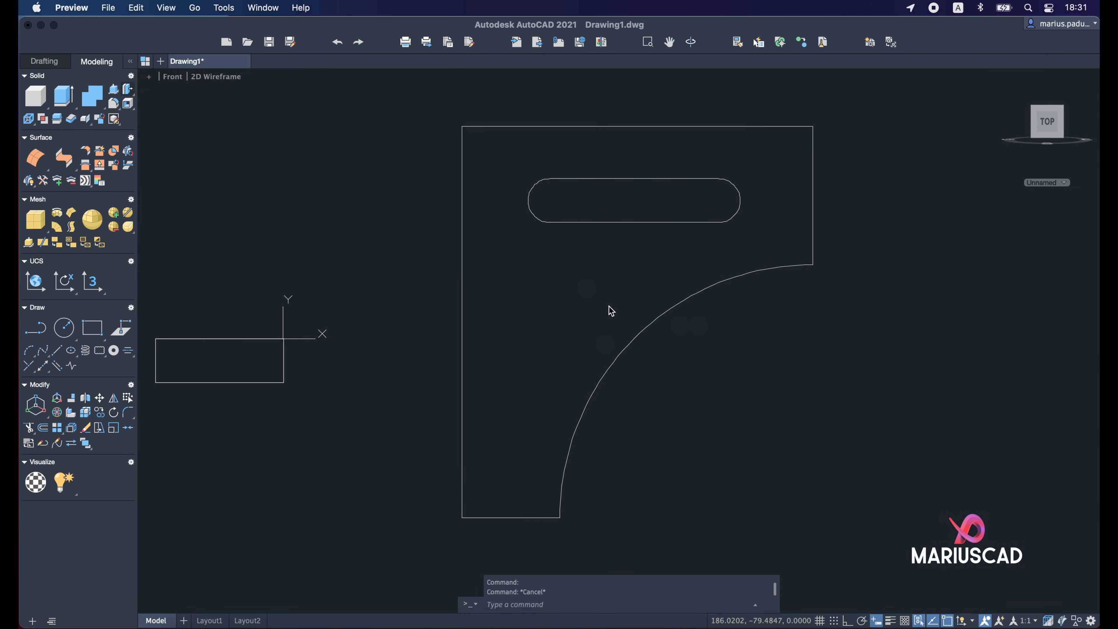
left_click(611, 311)
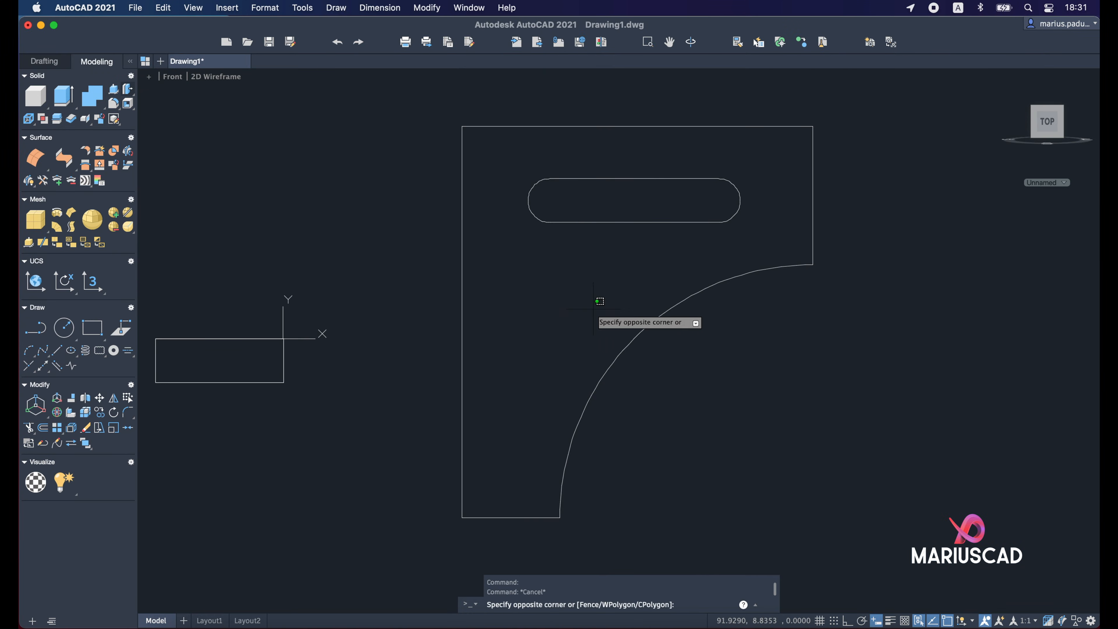
key("Escape")
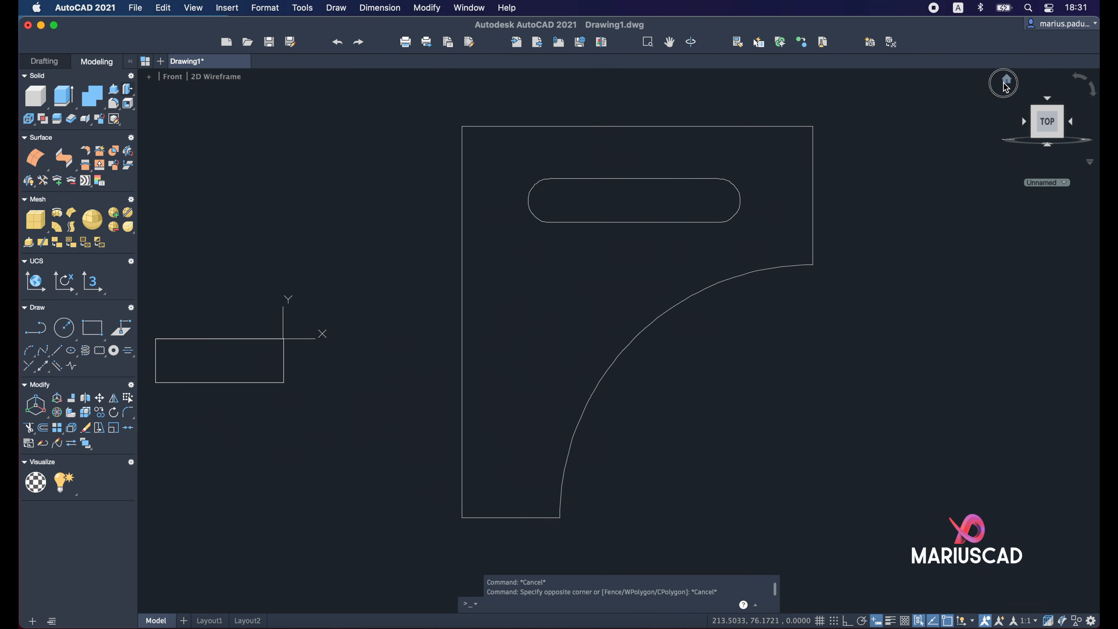
left_click(1030, 104)
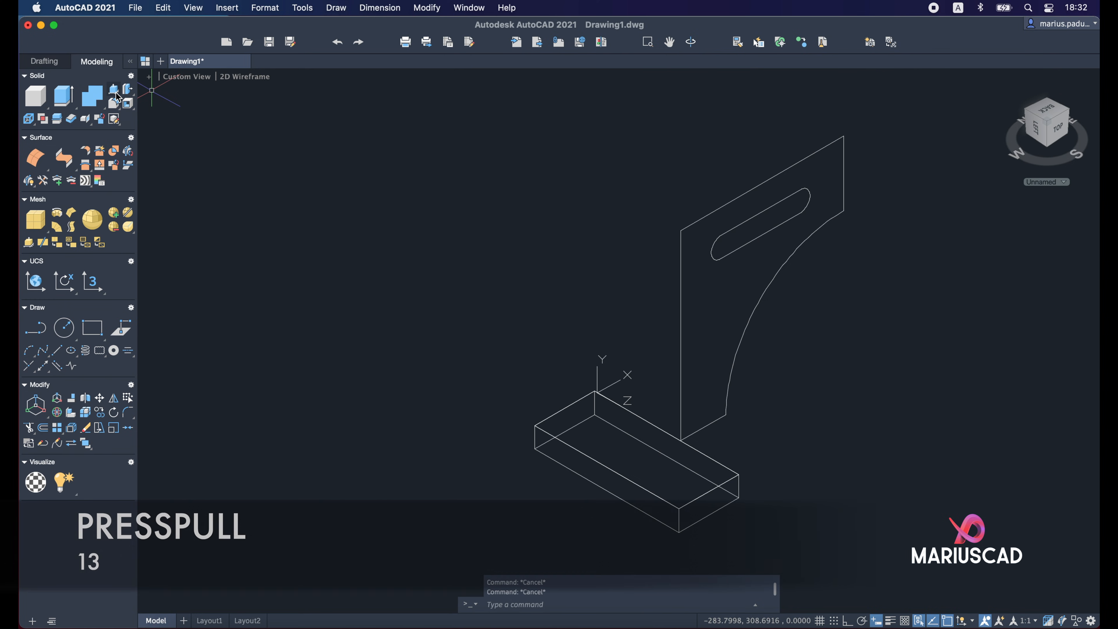
left_click(114, 89)
left_click(722, 305)
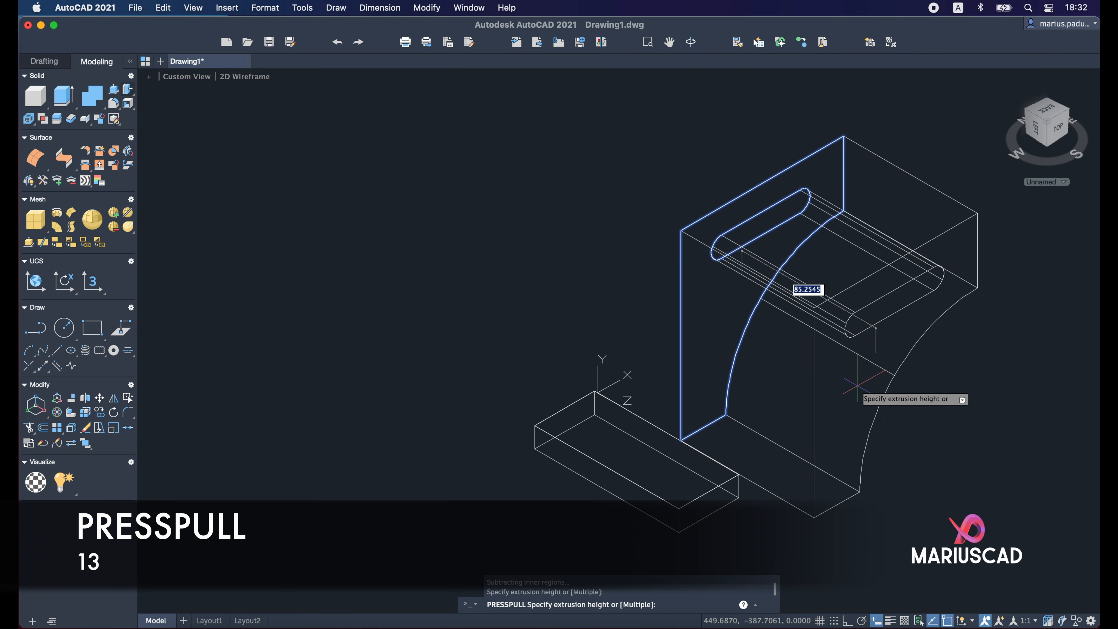
type("13")
key("Return")
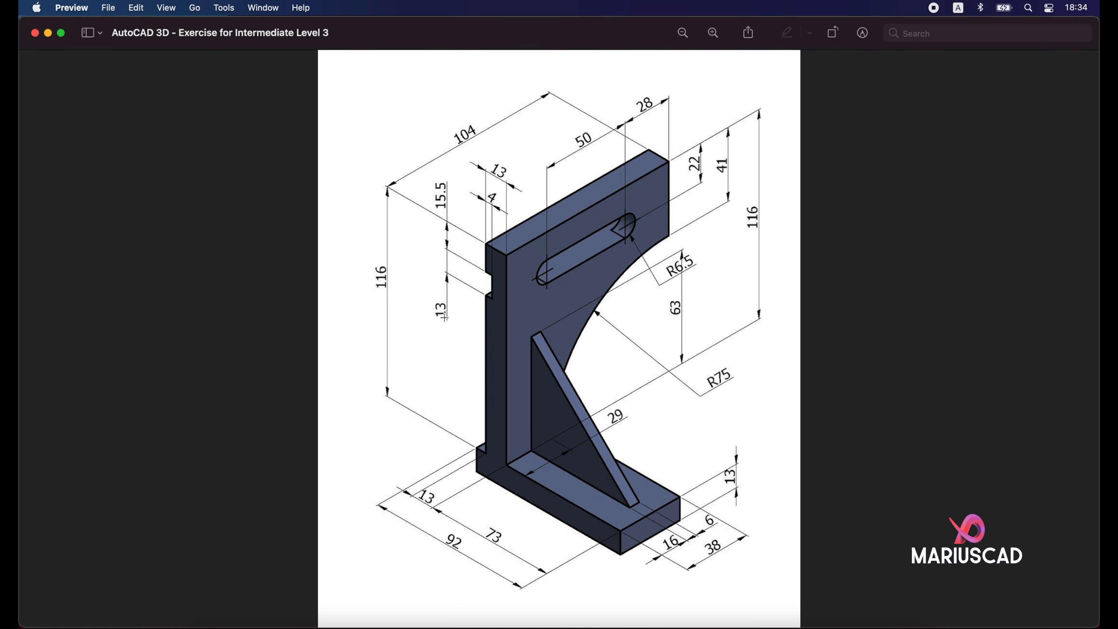
left_click(48, 35)
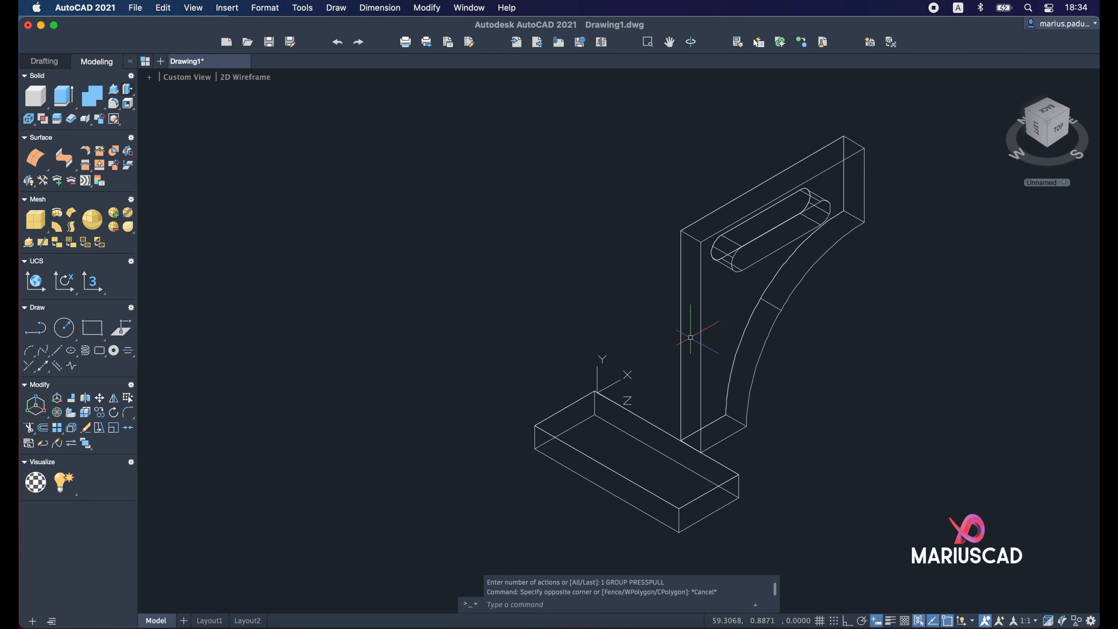
Step: Switch to the Left view of the model and align the UCS with that view
middle_click_drag(691, 338, 784, 328, "shift")
left_click(1043, 132)
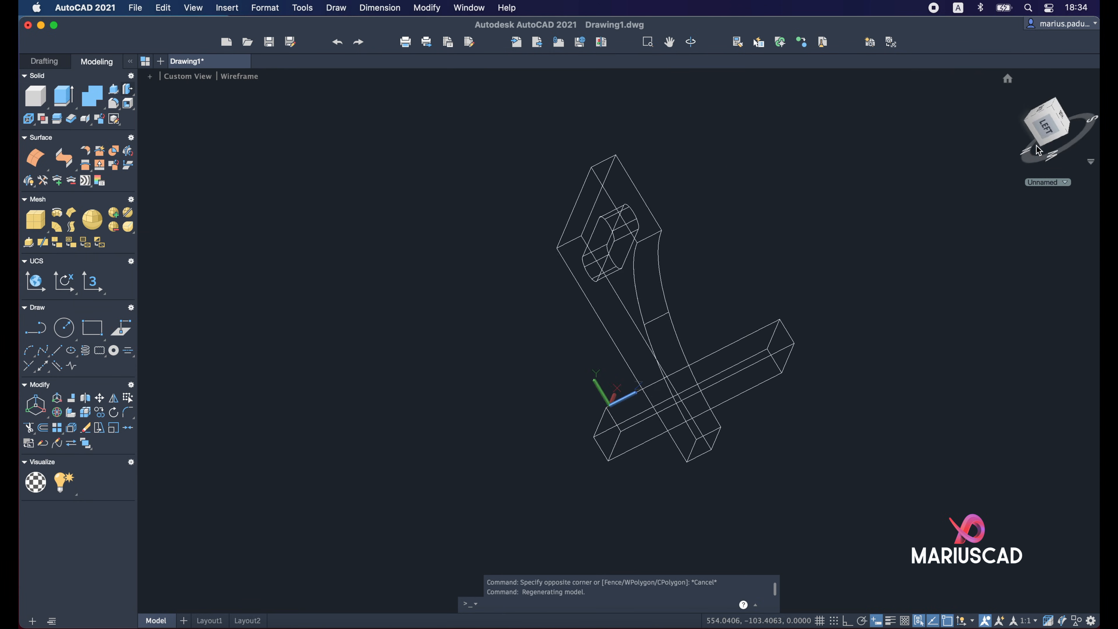
left_click(1022, 116)
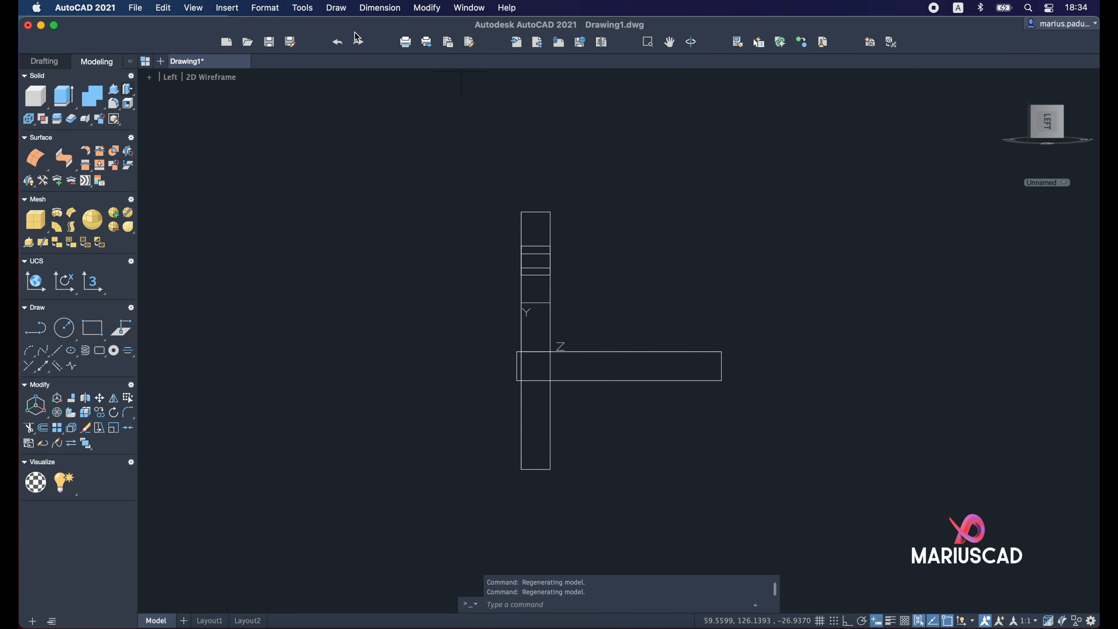
left_click(303, 8)
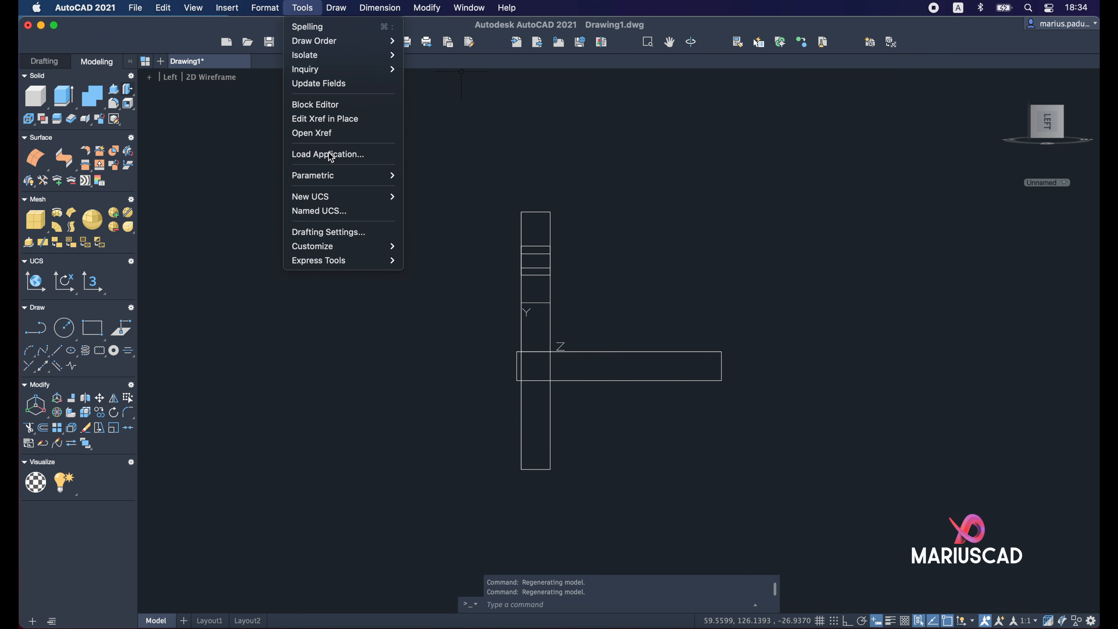
mouse_move(387, 196)
left_click(445, 260)
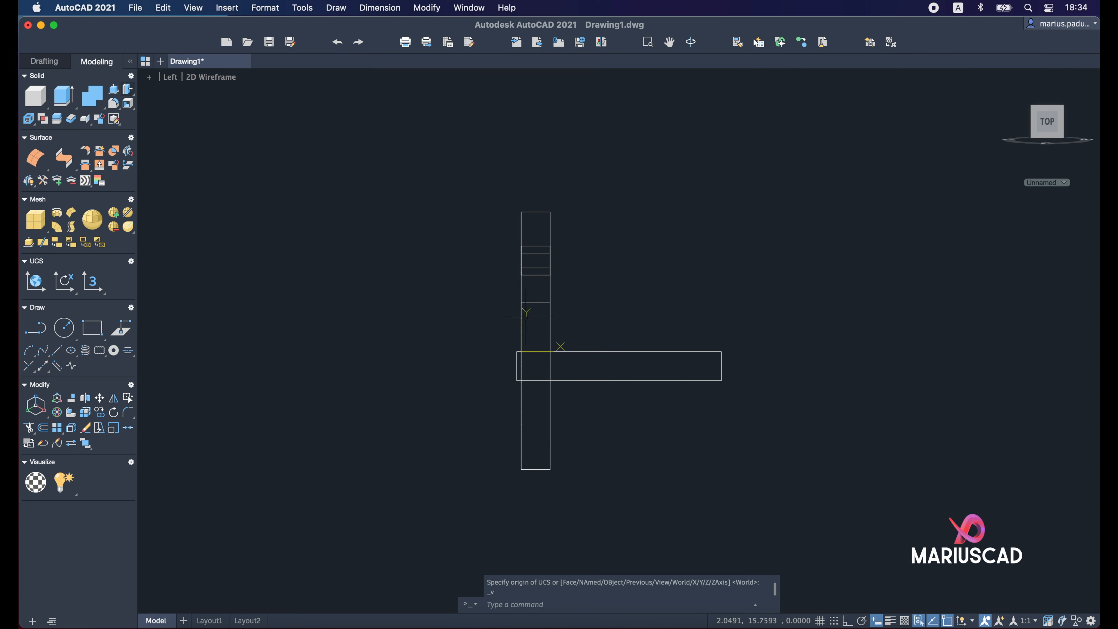
Step: Draw a 4 by 13 rectangle on the upright plate's end face, starting from the endpoint of its upper back corner
middle_click_drag(475, 347, 539, 261, "shift")
scroll(539, 246, "up", 5)
middle_click_drag(539, 198, 568, 249, "shift")
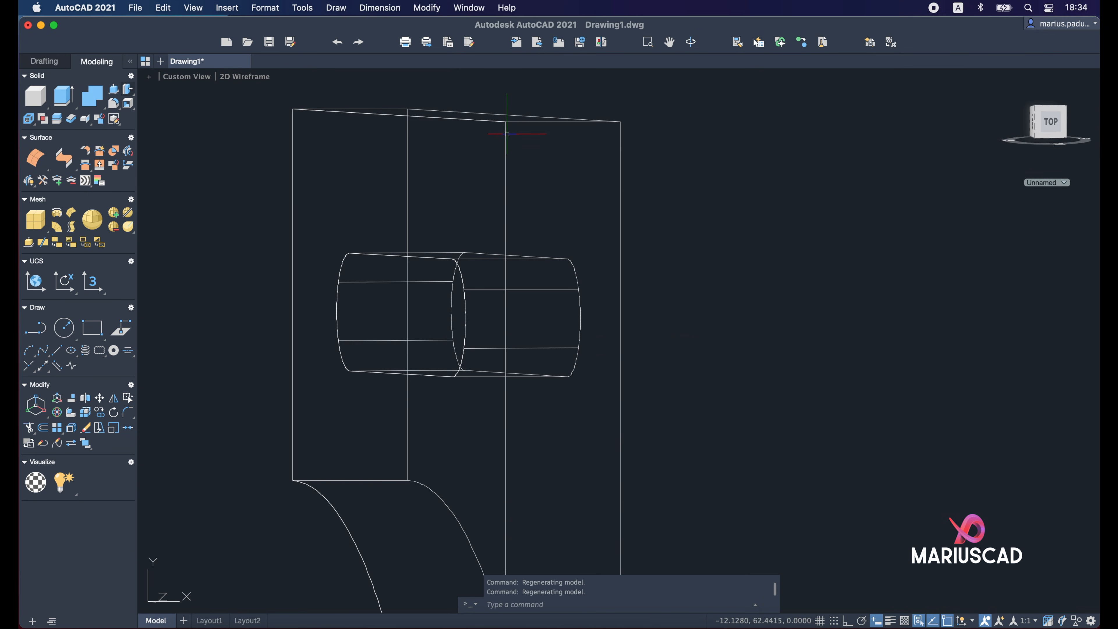
type("rectang")
key("Return")
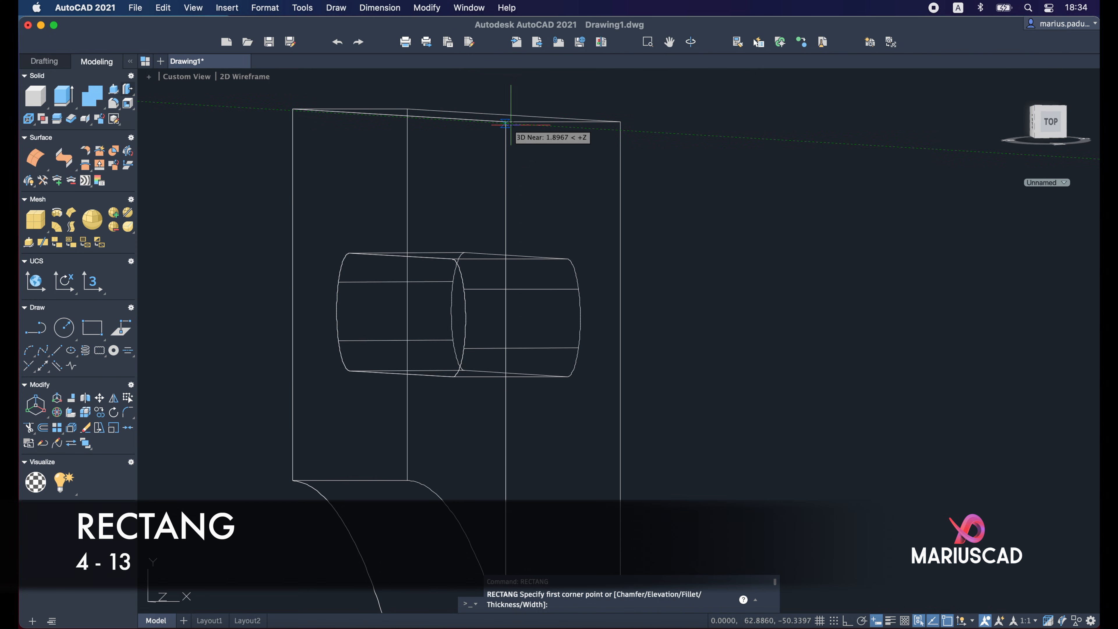
right_click(522, 145, "shift")
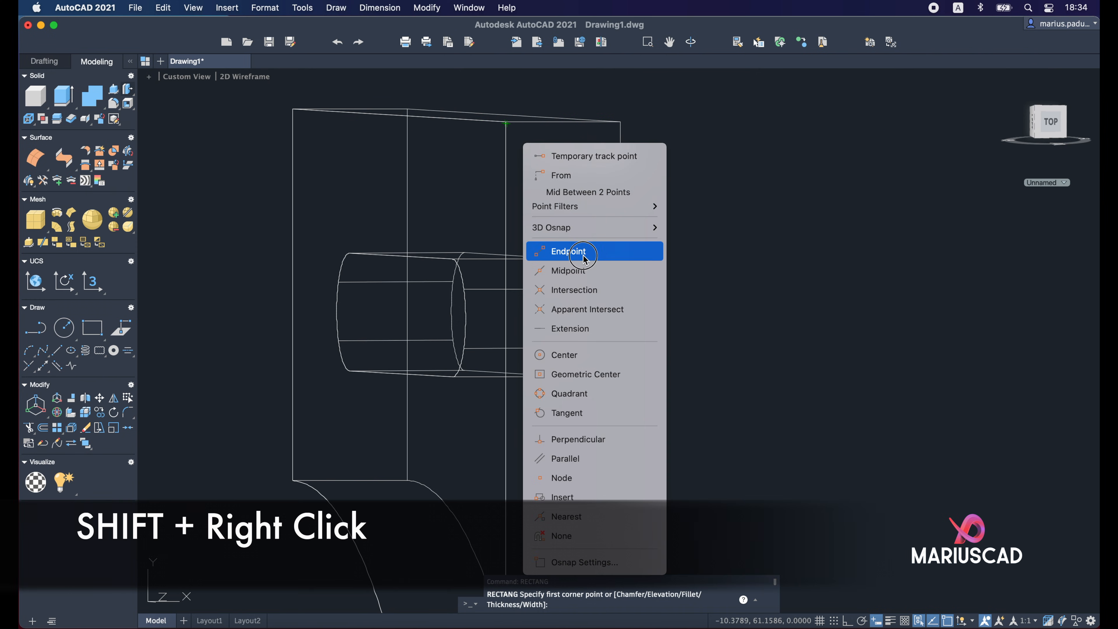
left_click(584, 259)
left_click(506, 122)
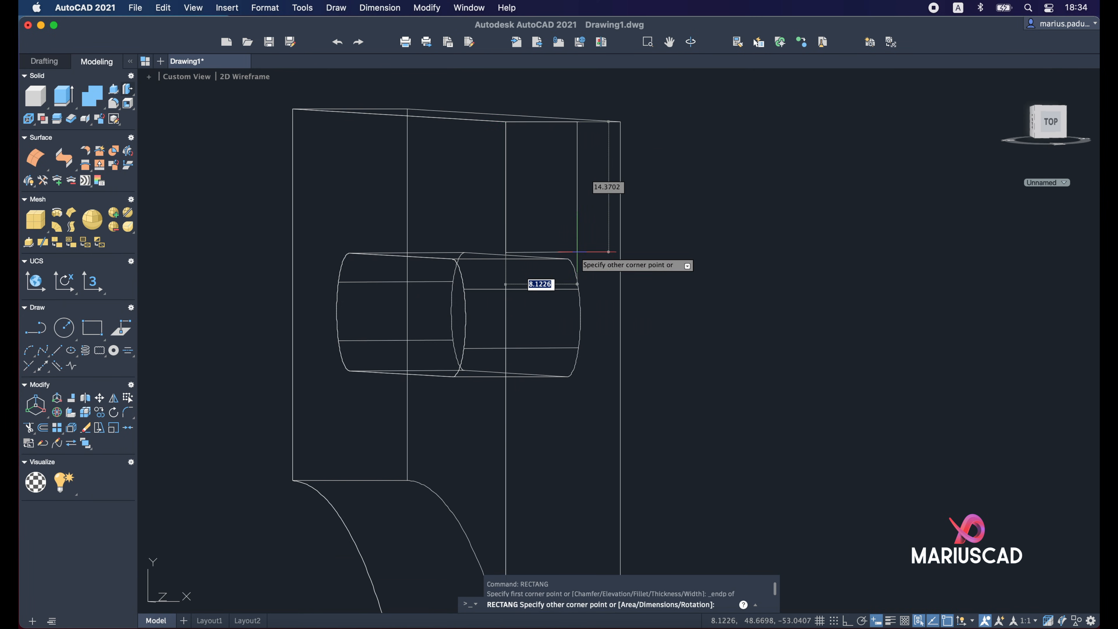
type("4")
key("Tab")
type("13")
key("Return")
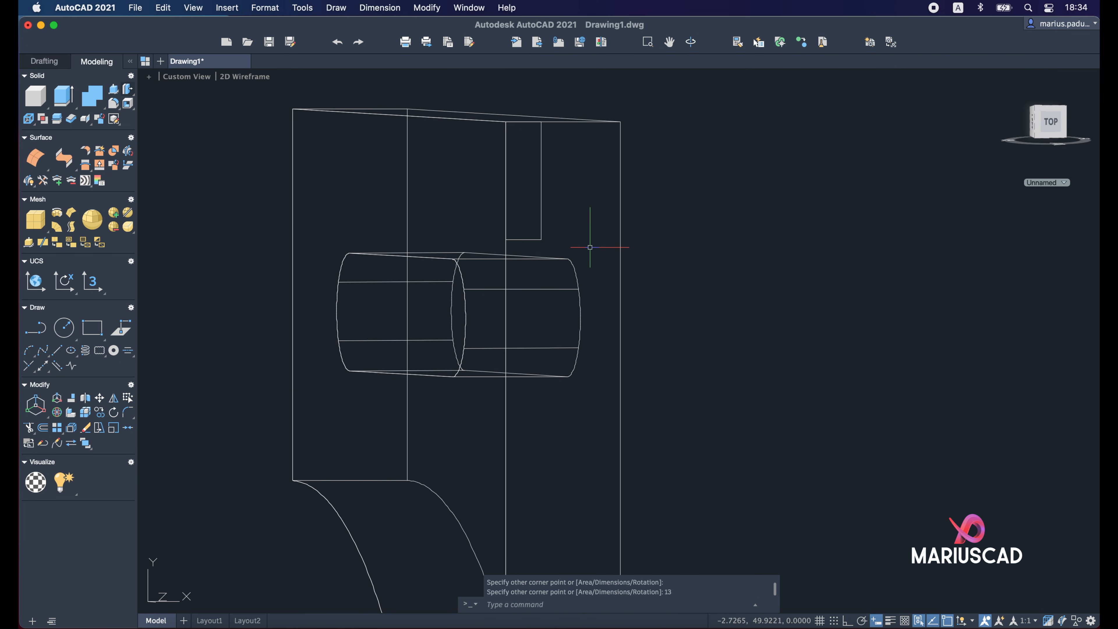
key("Escape")
Step: Move the 4 by 13 rectangle straight down by 15.5 with Ortho on
left_click(578, 244)
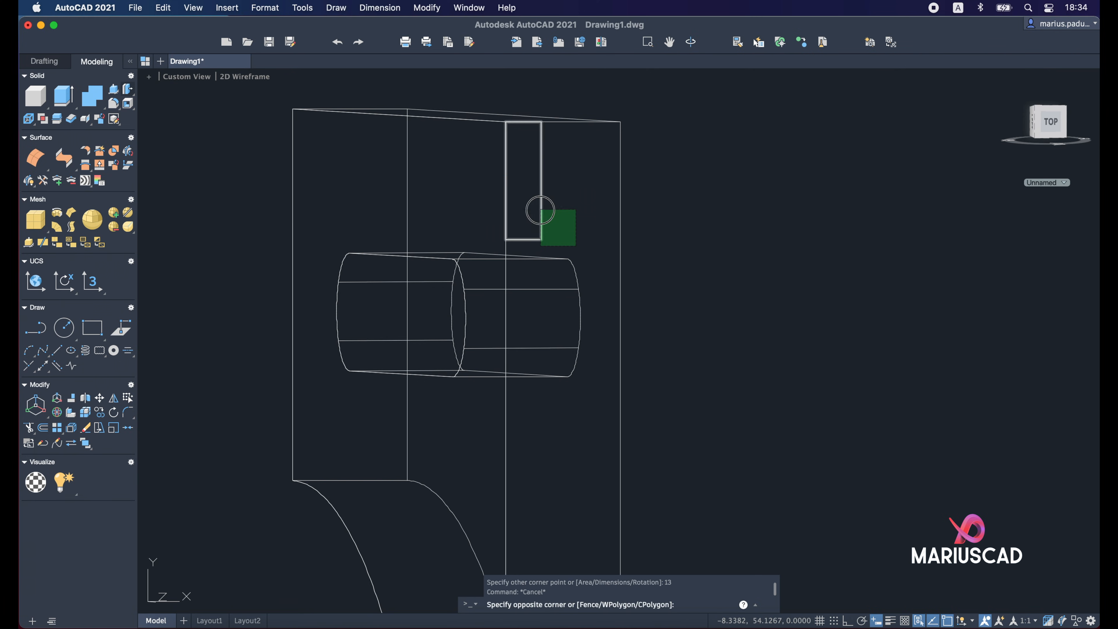
left_click(535, 204)
type("m")
key("Return")
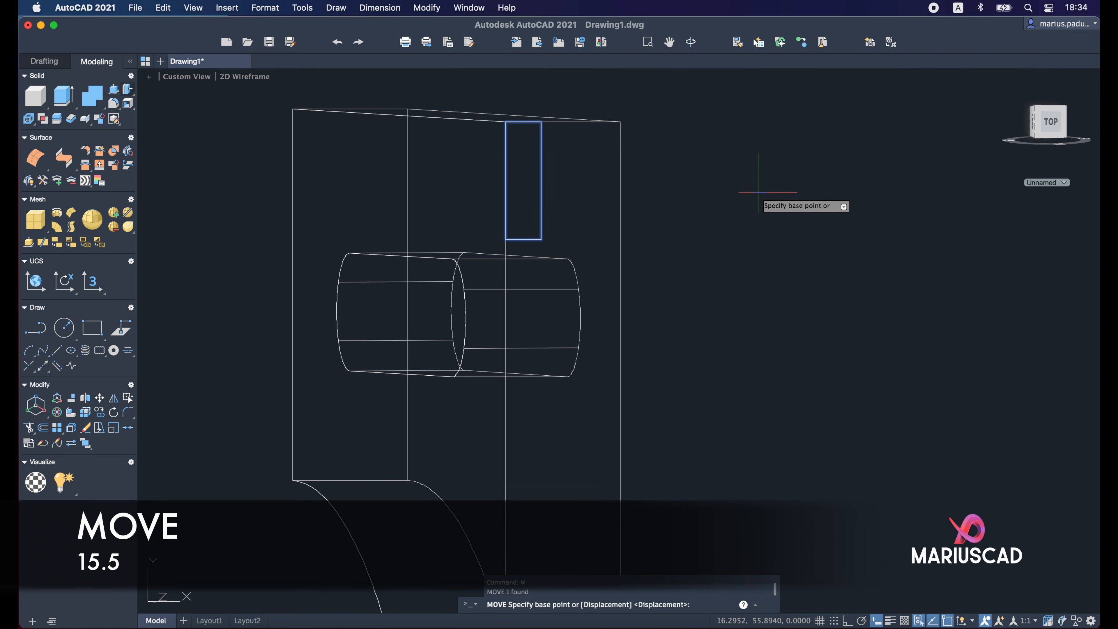
left_click(758, 193)
left_click(848, 621)
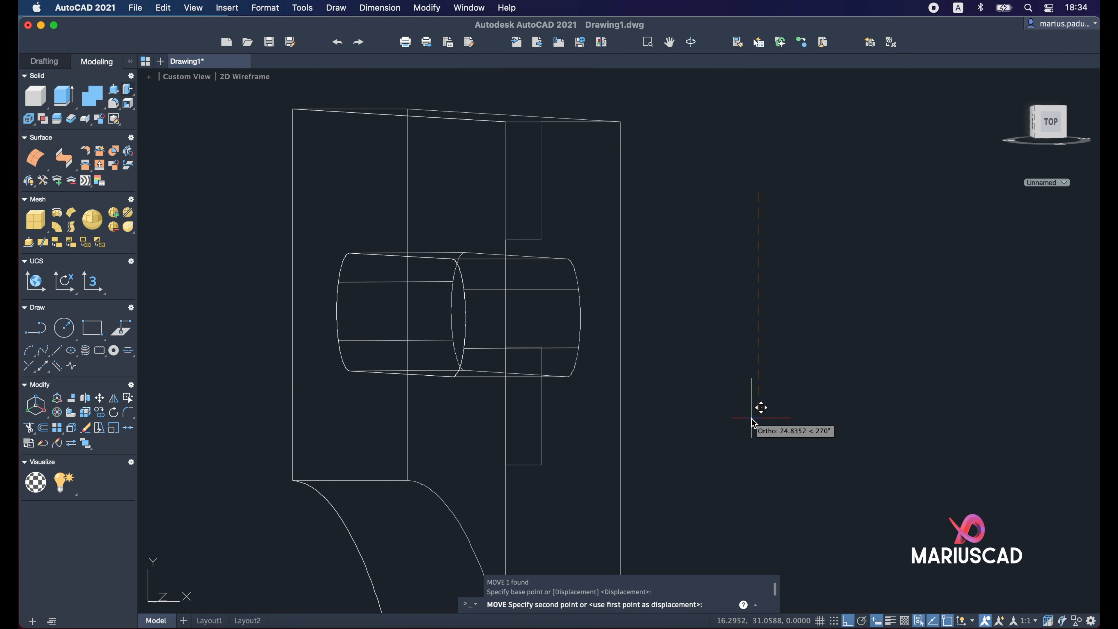
type("15.5")
key("Return")
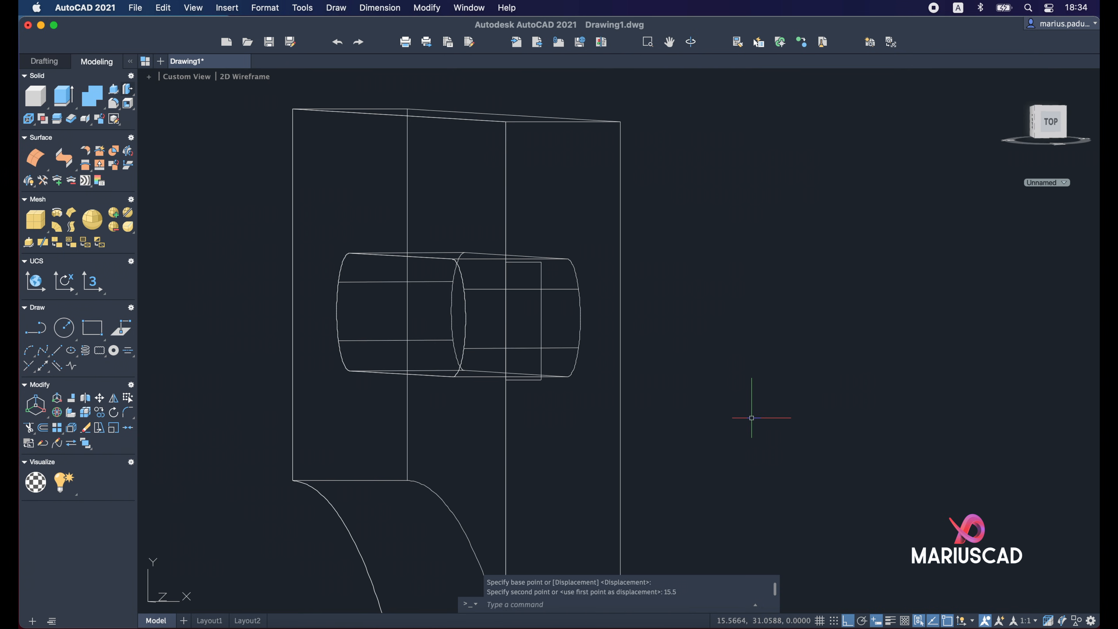
Step: Presspull the small rectangle through the plate's full length to cut a groove in its back face
key("super+z")
key("super+z")
key("super+z")
key("super+z")
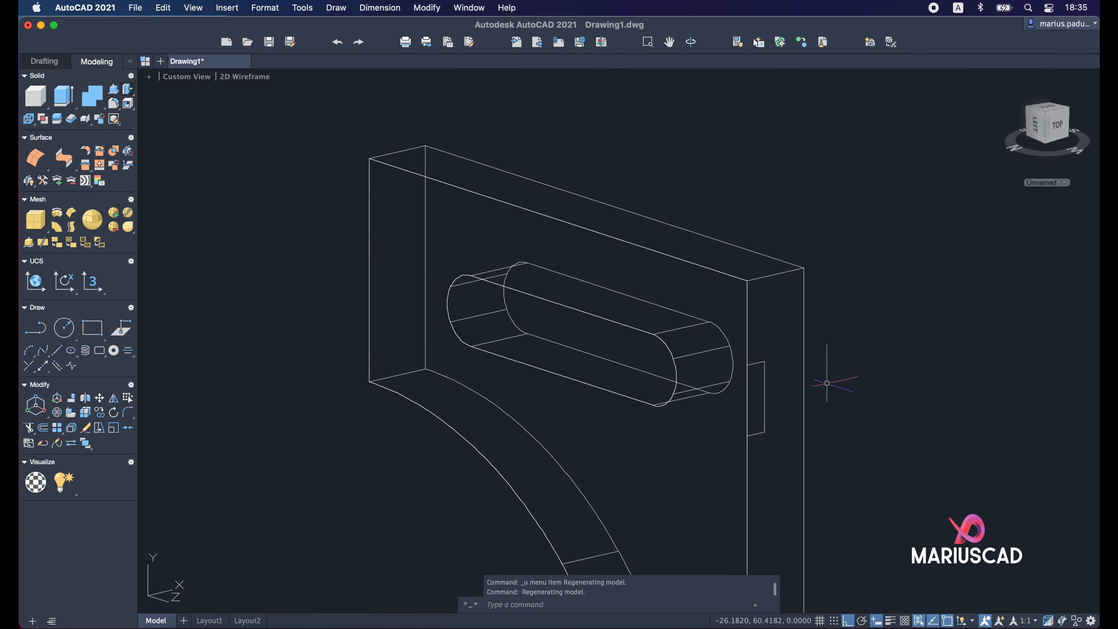
left_click(122, 93)
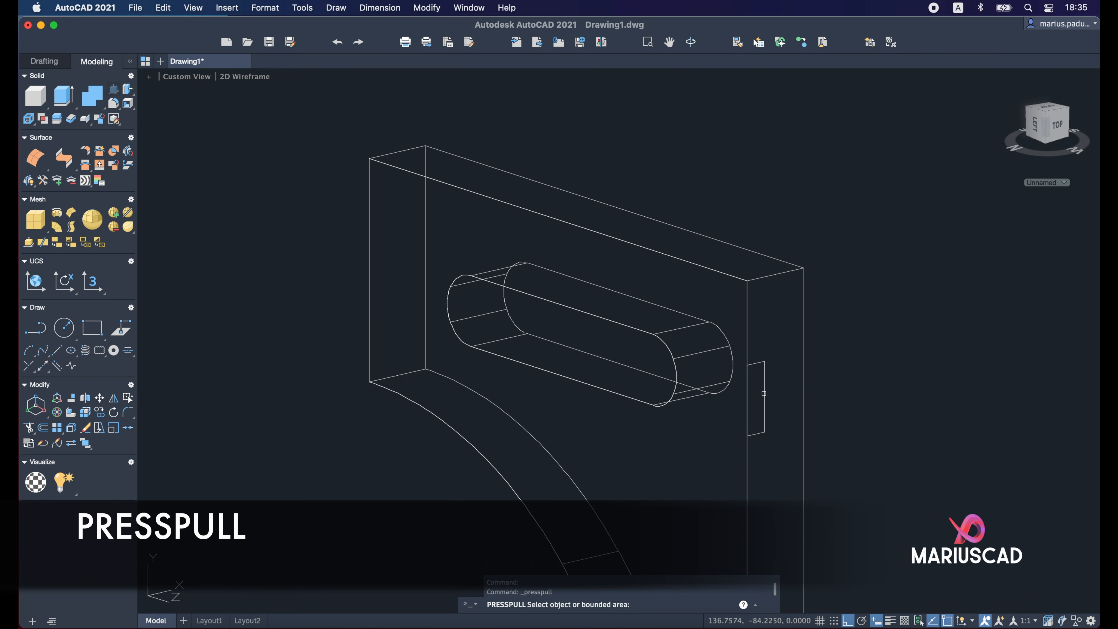
left_click(751, 400)
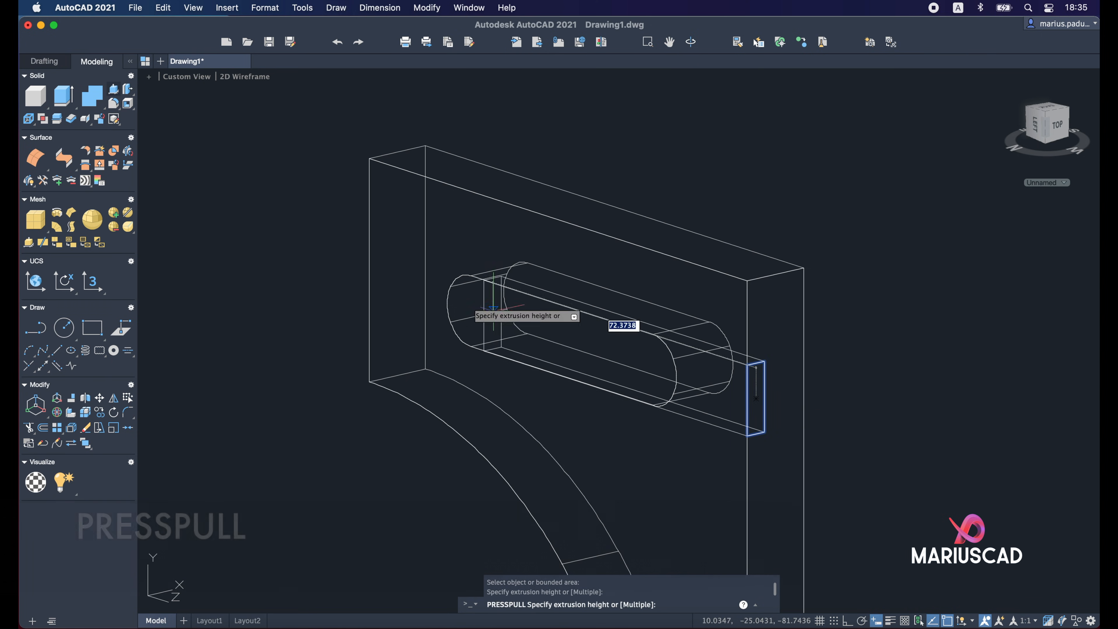
left_click(283, 249)
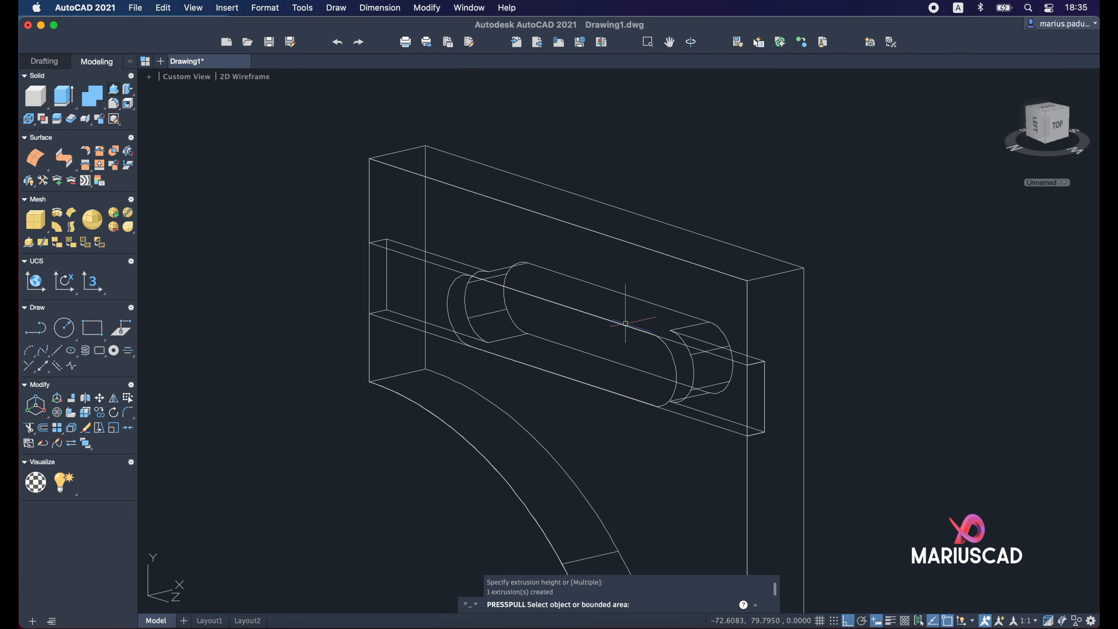
Step: Examine the grooved plate and the base in the Shaded with edges visual style
middle_click_drag(893, 348, 676, 347, "shift")
scroll(676, 347, "down", 6)
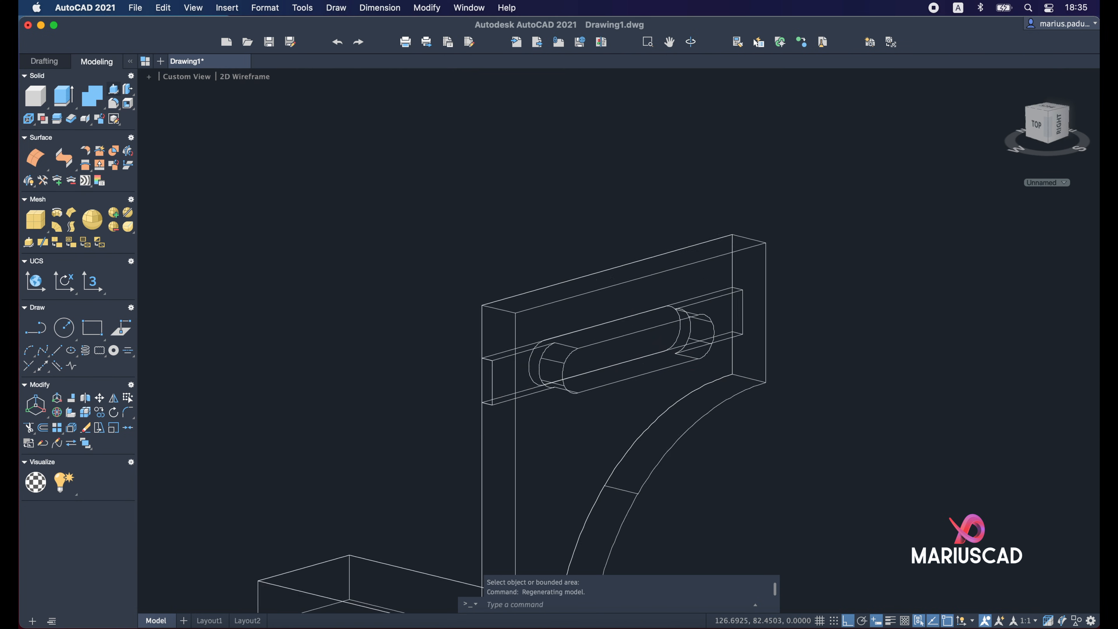
middle_click_drag(707, 389, 714, 417, "shift")
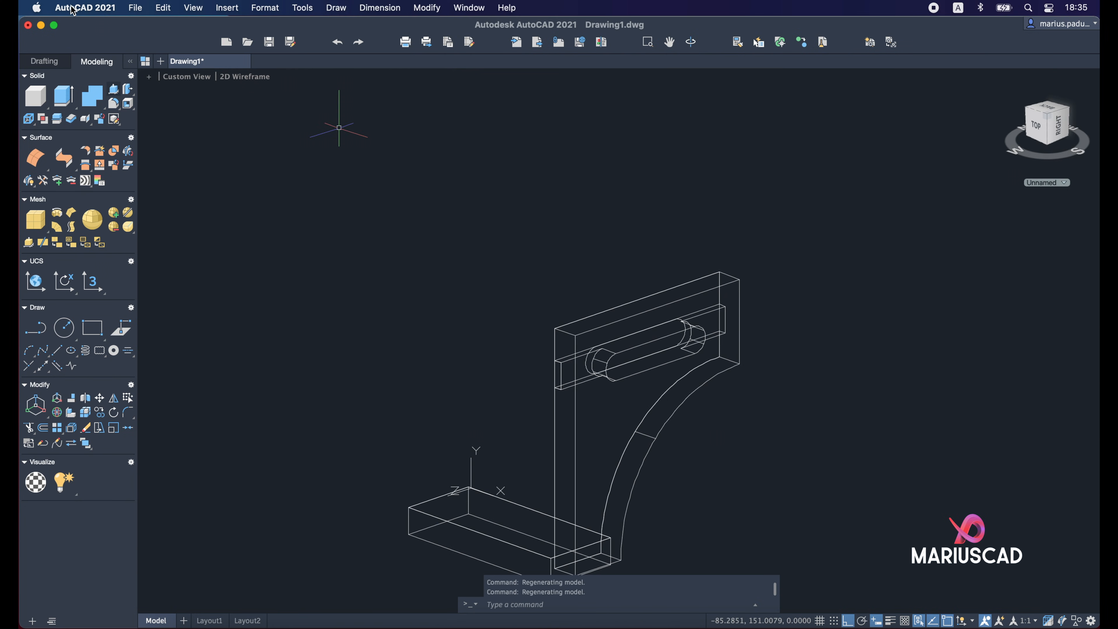
left_click(252, 84)
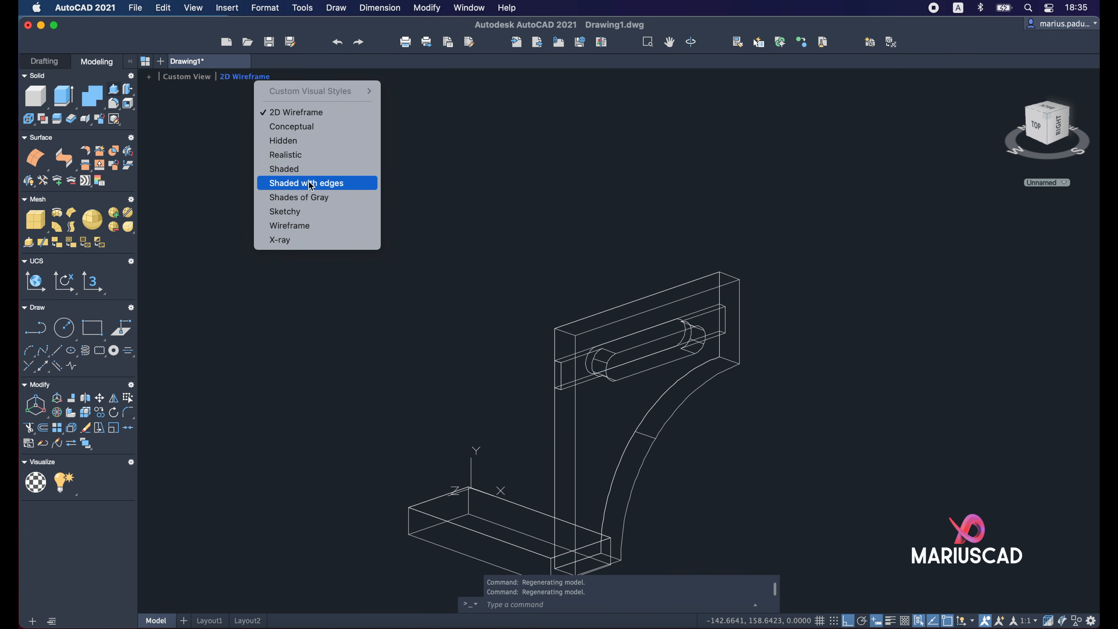
left_click(293, 182)
middle_click_drag(748, 338, 978, 163)
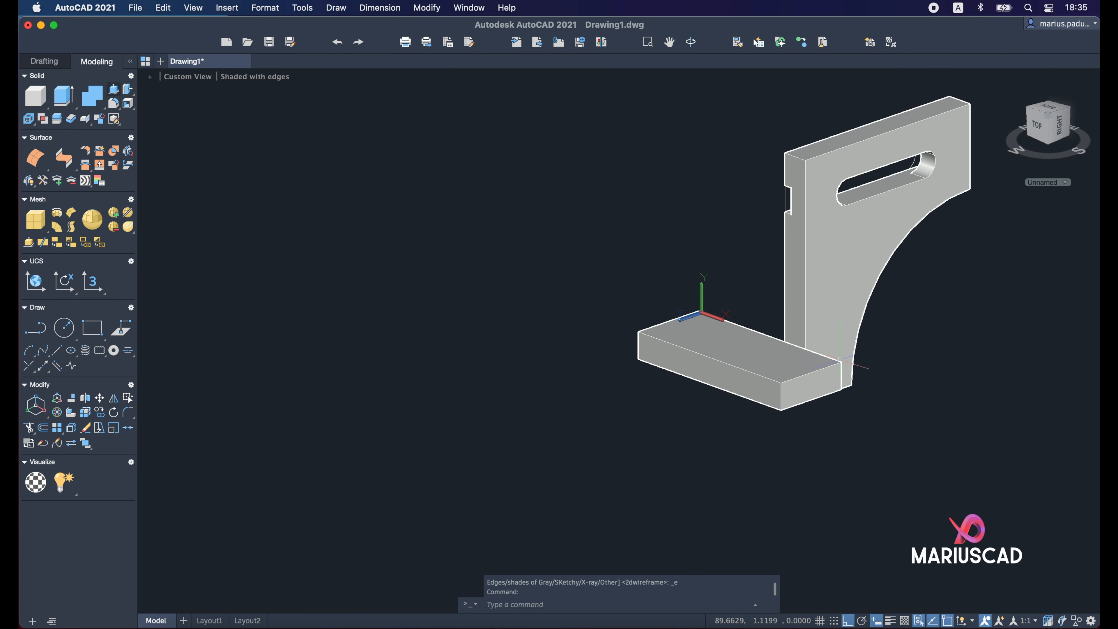
mouse_move(840, 359)
middle_mouse_down("shift")
mouse_move(863, 292)
mouse_move(931, 300)
mouse_move(876, 327)
mouse_move(965, 301)
mouse_move(719, 378)
mouse_move(641, 394)
mouse_move(601, 385)
mouse_move(749, 325)
mouse_move(721, 359)
mouse_move(742, 351)
middle_mouse_up("shift")
middle_click_drag(610, 409, 666, 369)
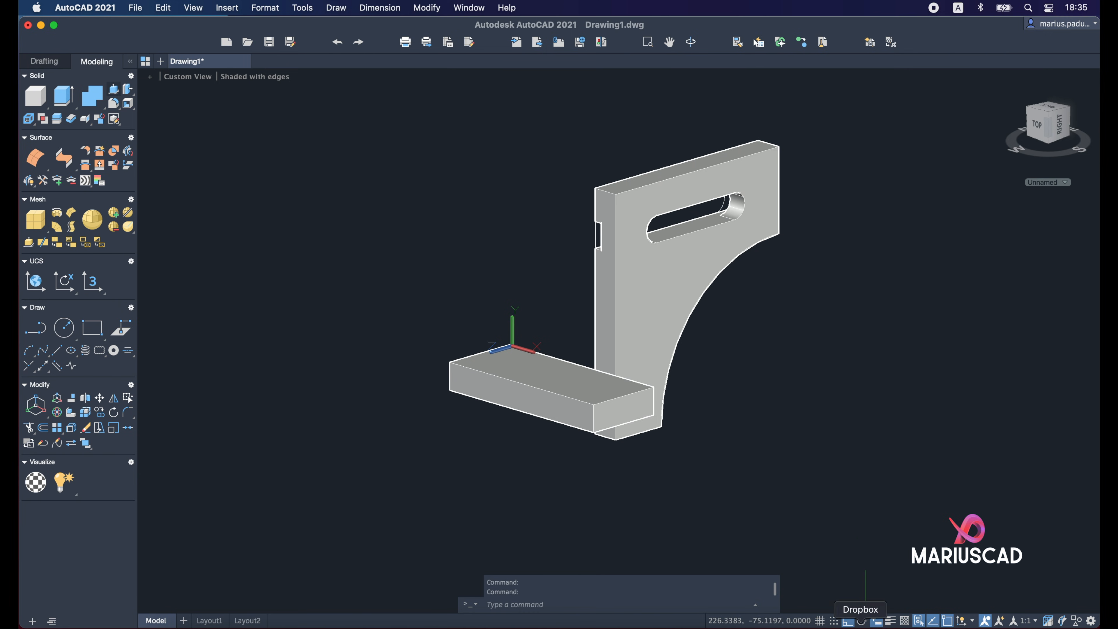
Step: Check the reference drawing in Preview, then return to AutoCAD and restore the 2D Wireframe visual style
left_click(897, 627)
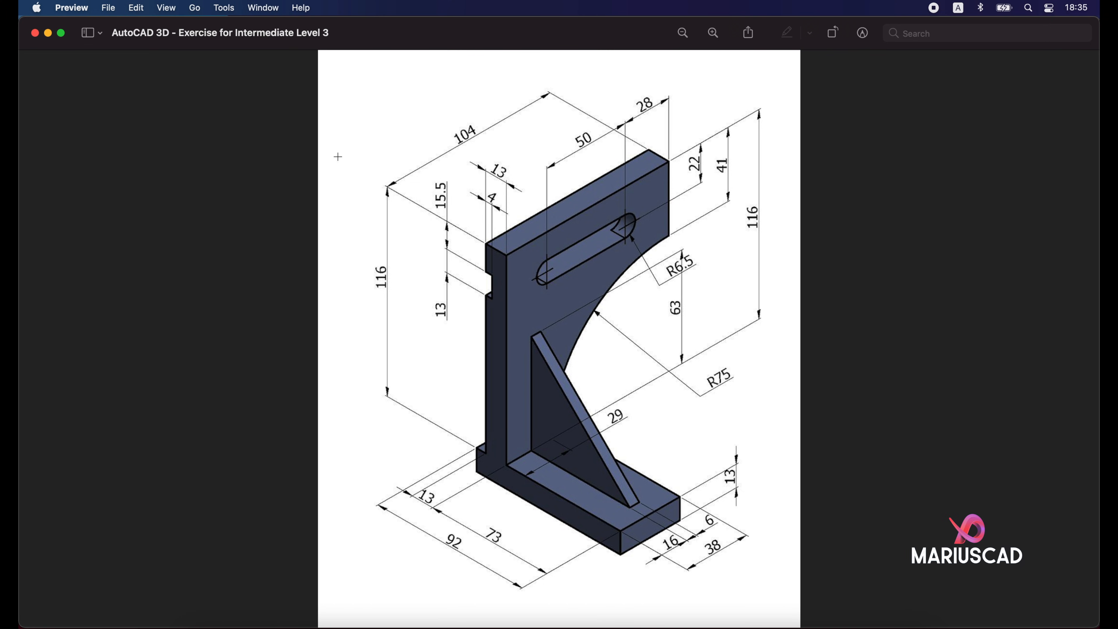
left_click(49, 36)
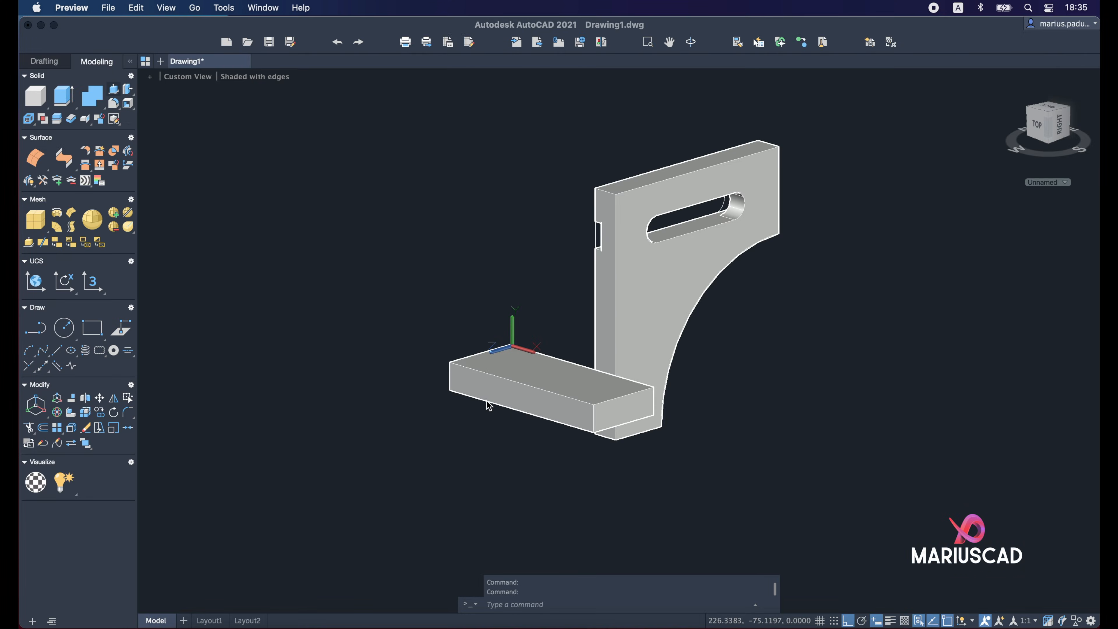
left_click(287, 84)
left_click(317, 110)
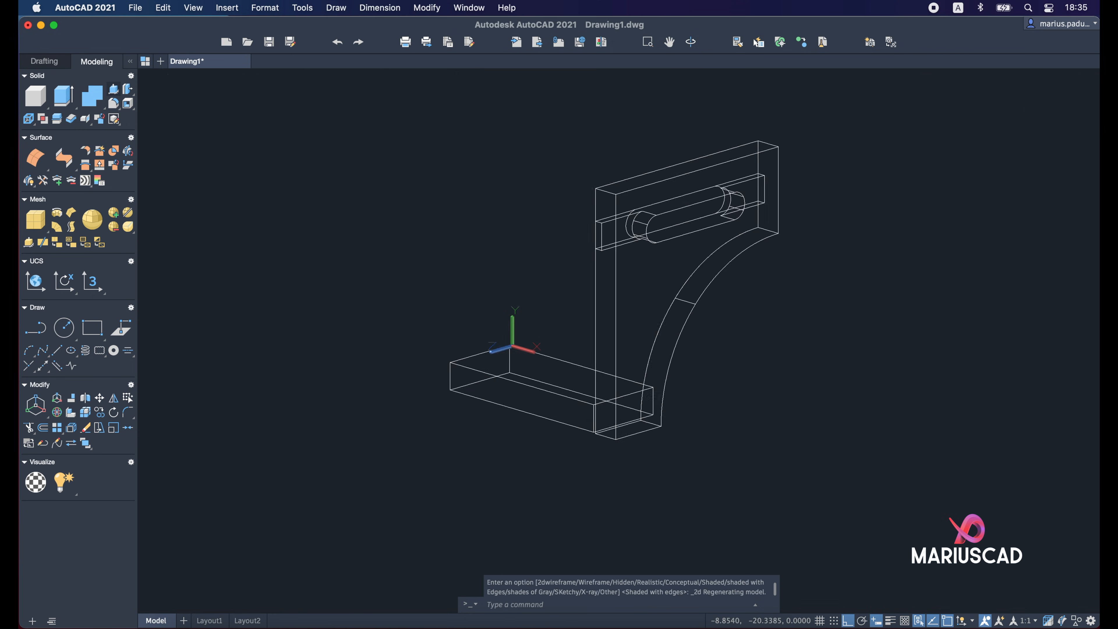
Step: Draw a line 6 long from the base's upper corner along its long top edge
scroll(477, 389, "up", 2)
type("L")
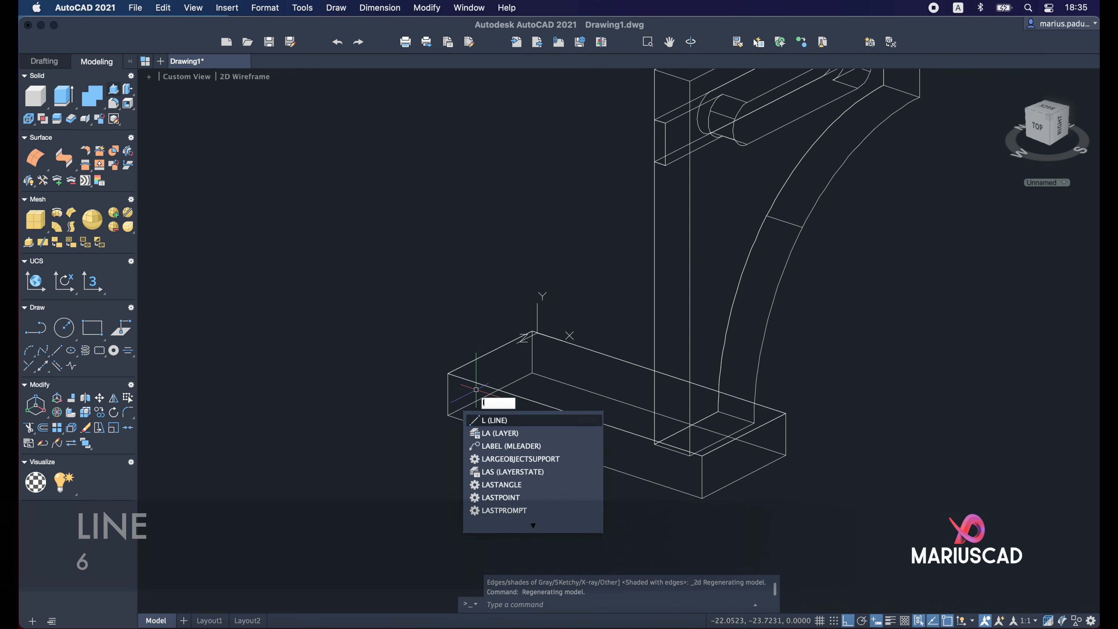
key("Return")
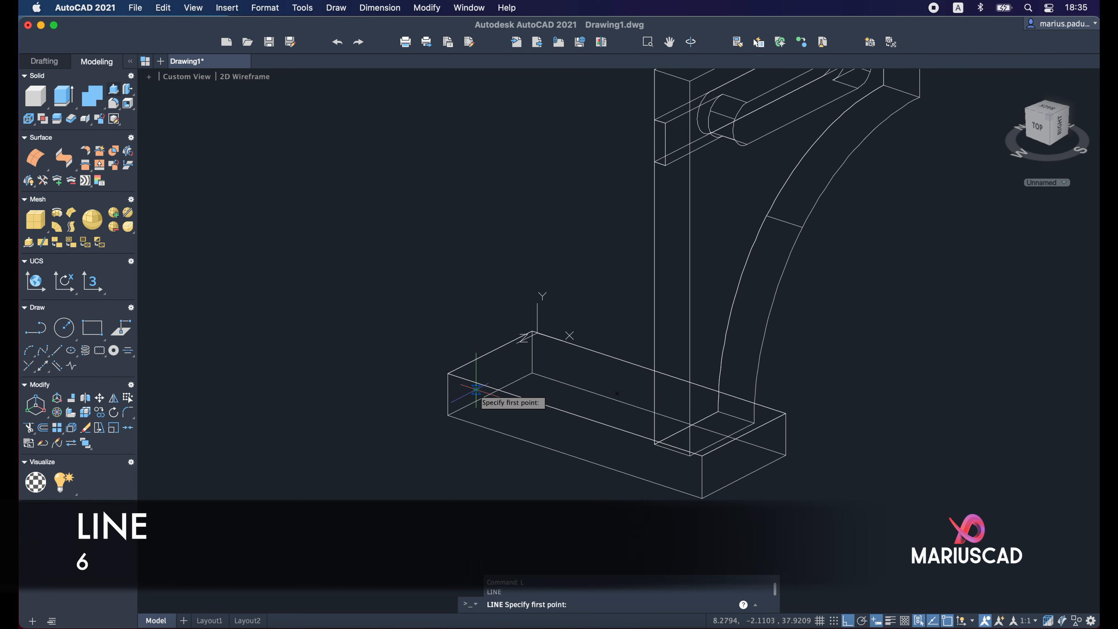
left_click(448, 373)
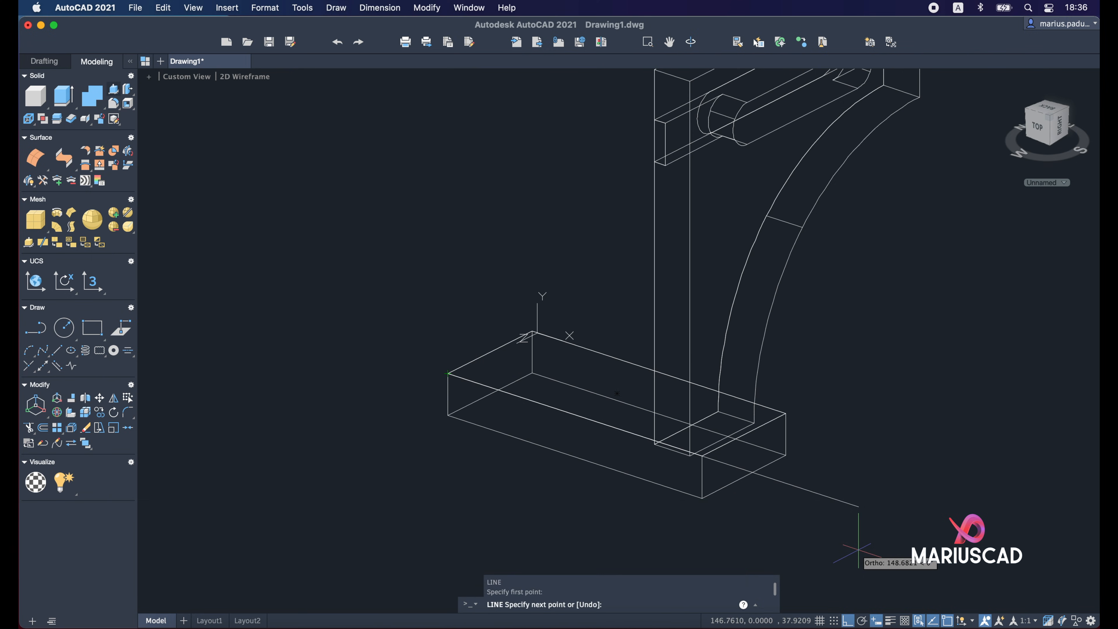
key("Return")
key("Escape")
scroll(902, 322, "up", 5)
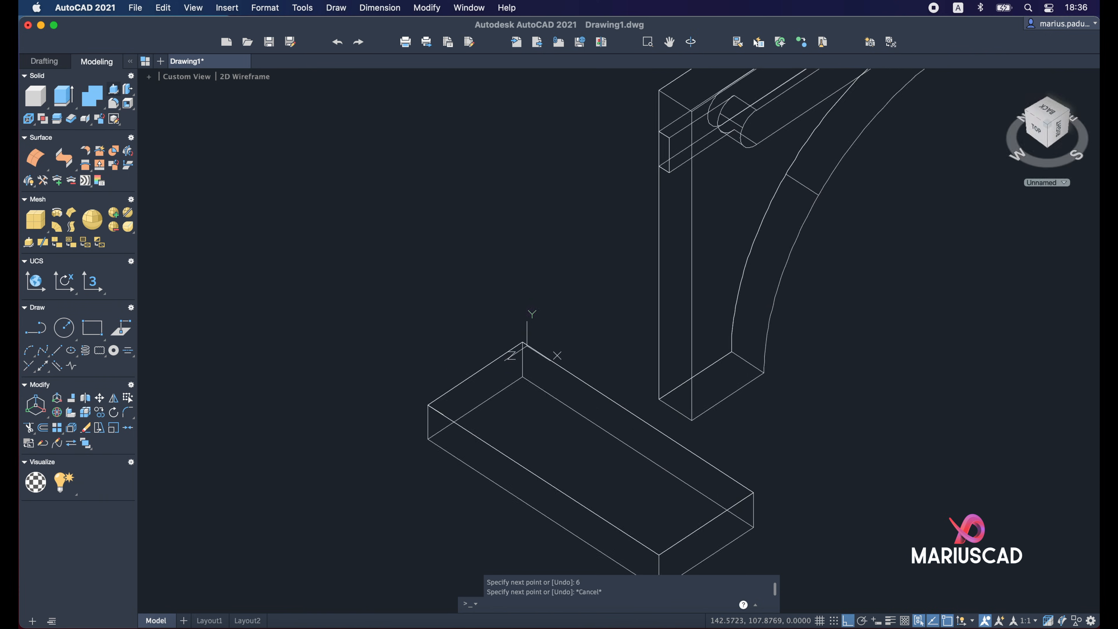
Step: Move the upright plate by its lower back corner onto the endpoint of the 6-long line on the base's top edge
scroll(934, 332, "down", 5)
middle_click_drag(903, 358, 745, 464)
middle_click_drag(812, 380, 914, 458, "shift")
left_click(949, 482)
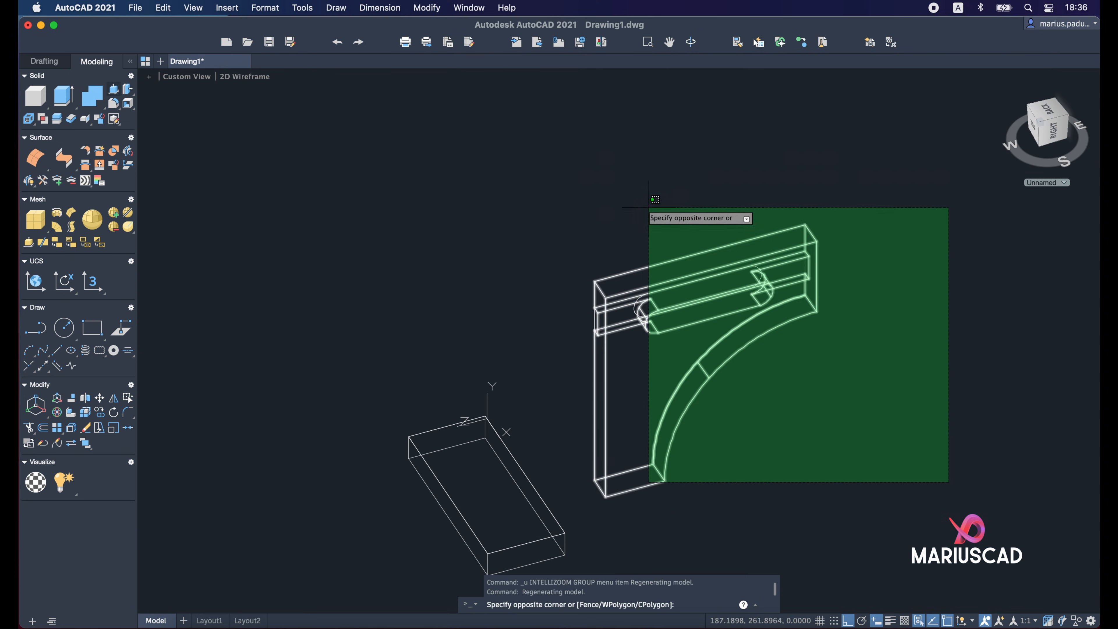
left_click(586, 176)
type("m")
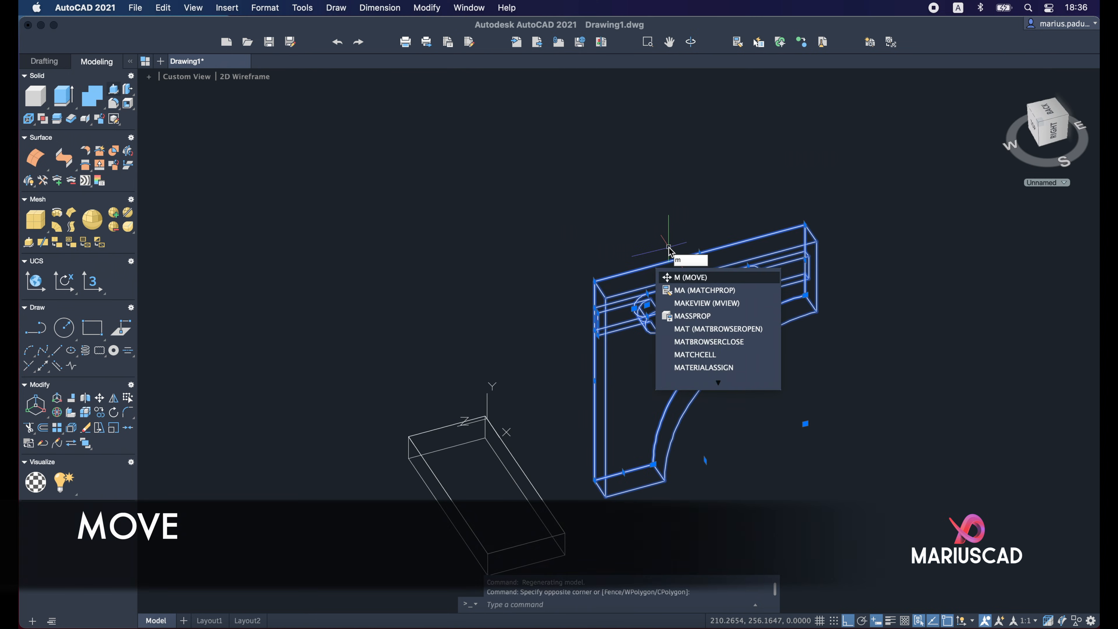
key("Return")
middle_click_drag(665, 403, 610, 501, "shift")
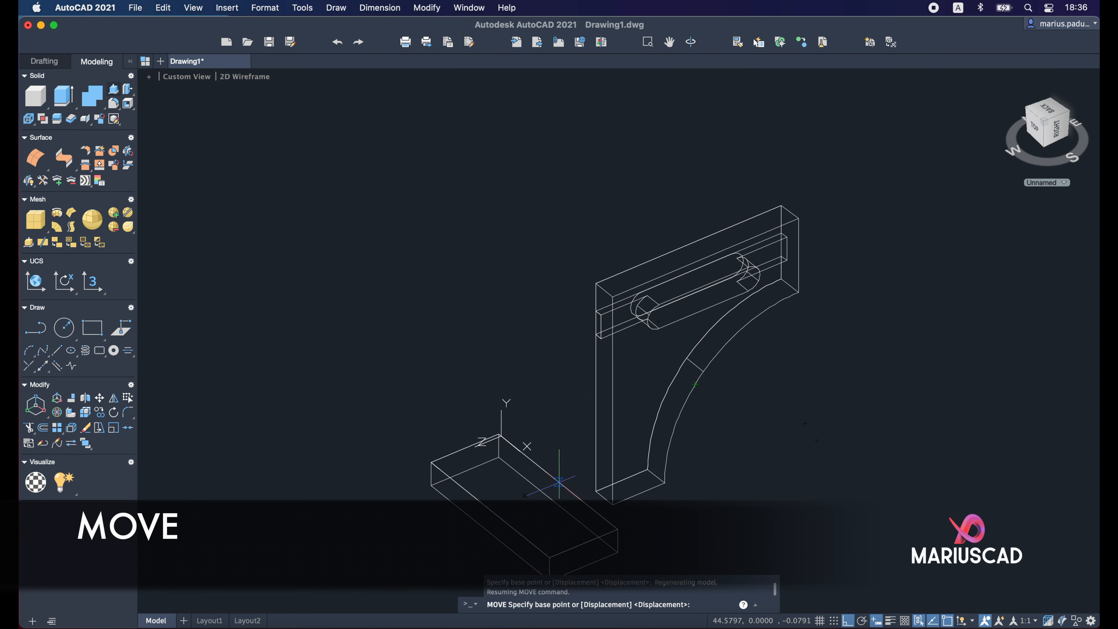
scroll(595, 488, "up", 8)
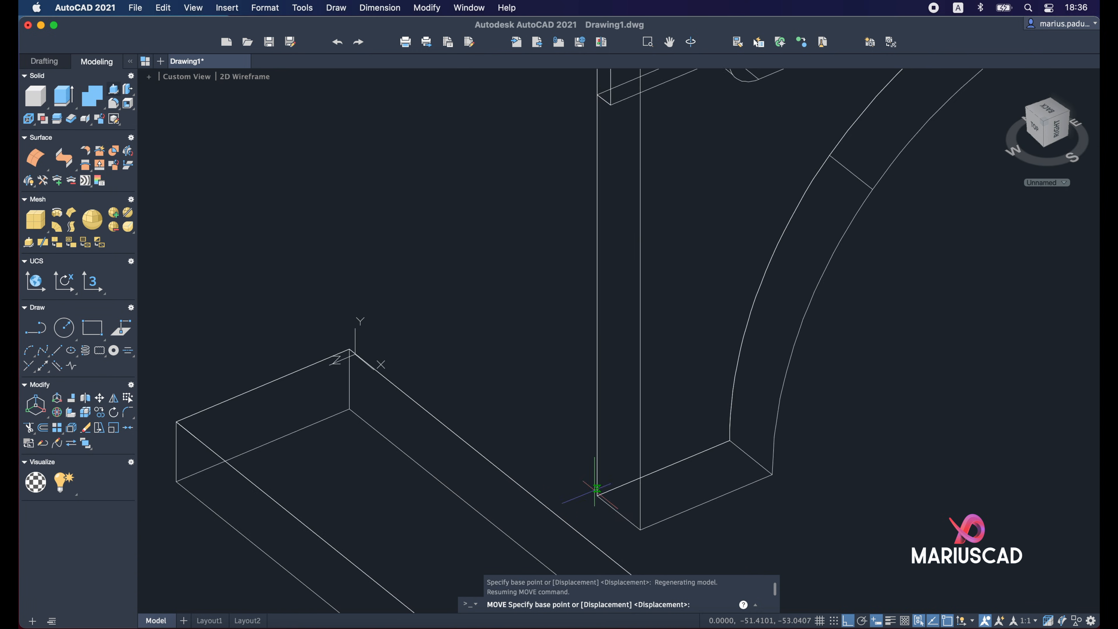
left_click(602, 507)
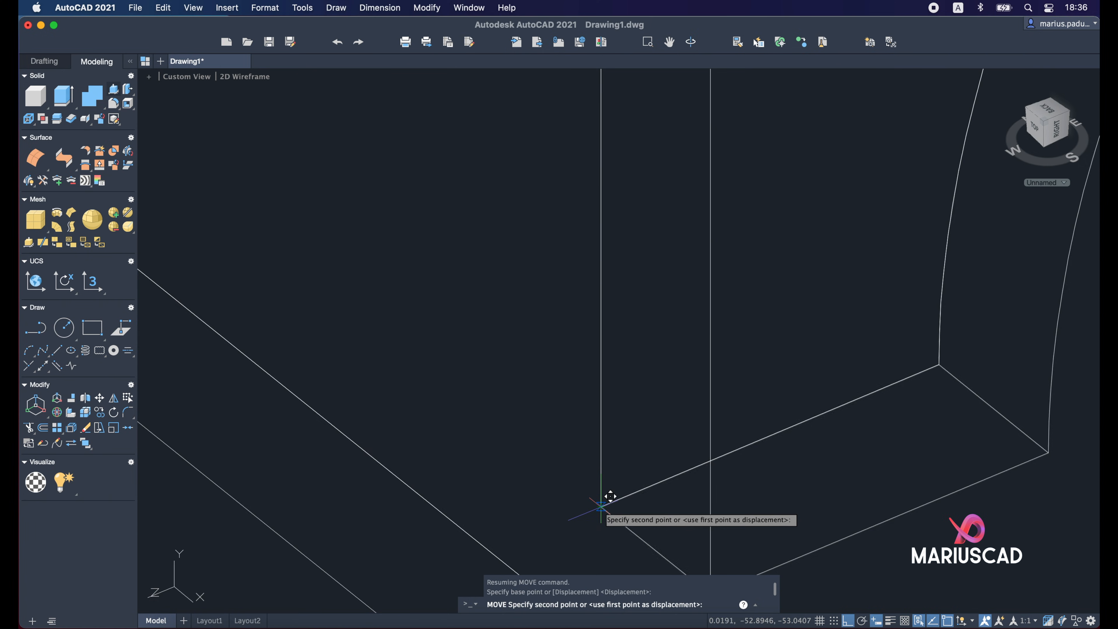
scroll(609, 497, "down", 8)
scroll(503, 476, "up", 6)
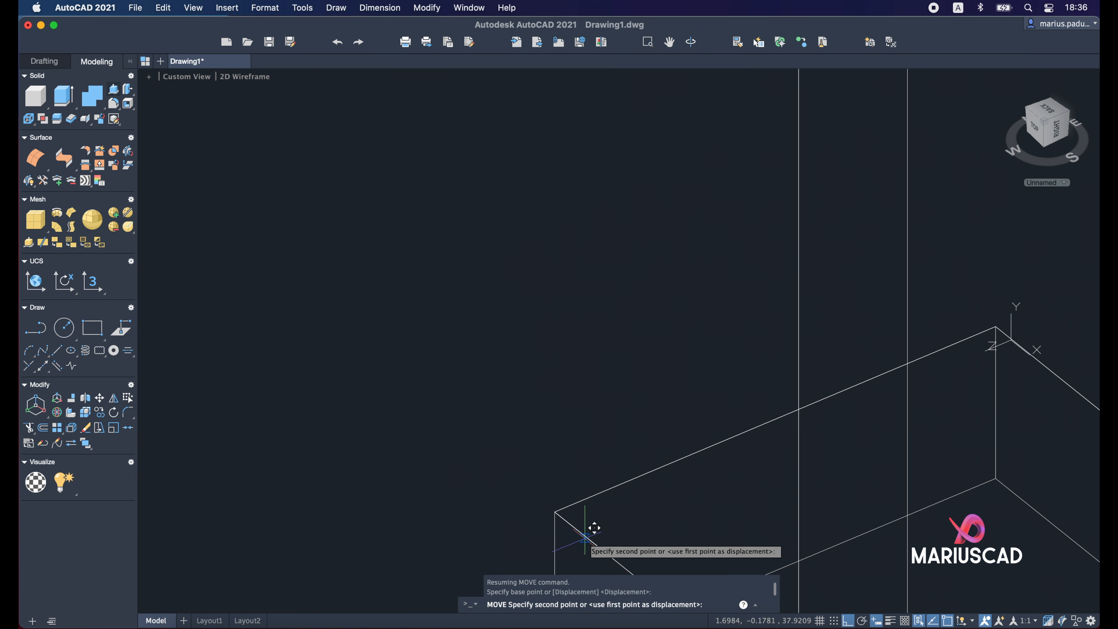
scroll(592, 529, "down", 6)
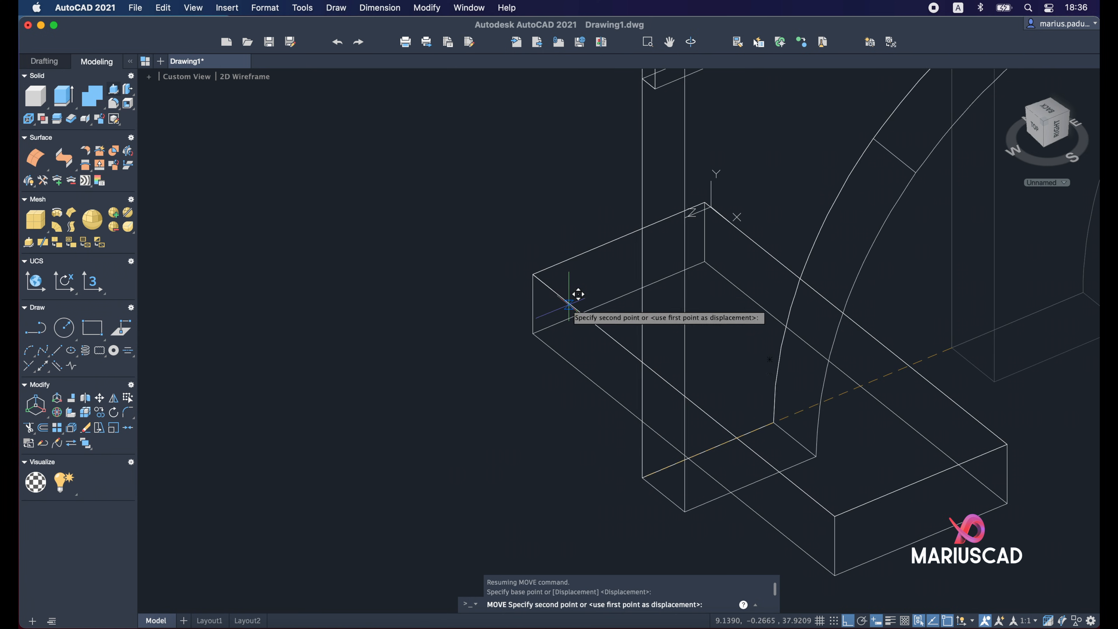
right_click(561, 282, "shift")
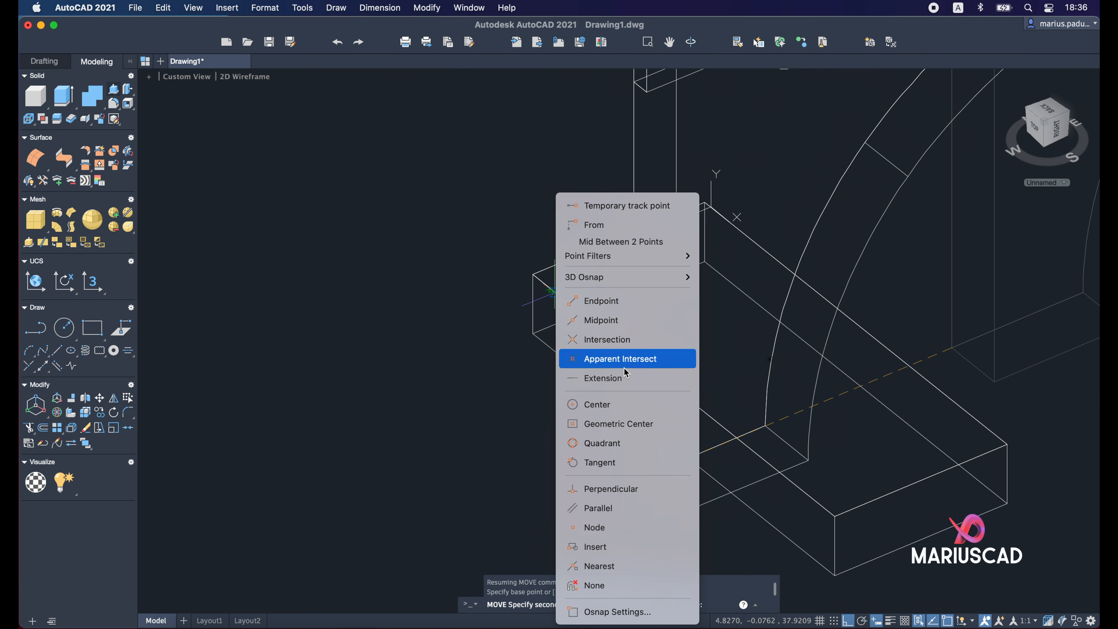
left_click(629, 301)
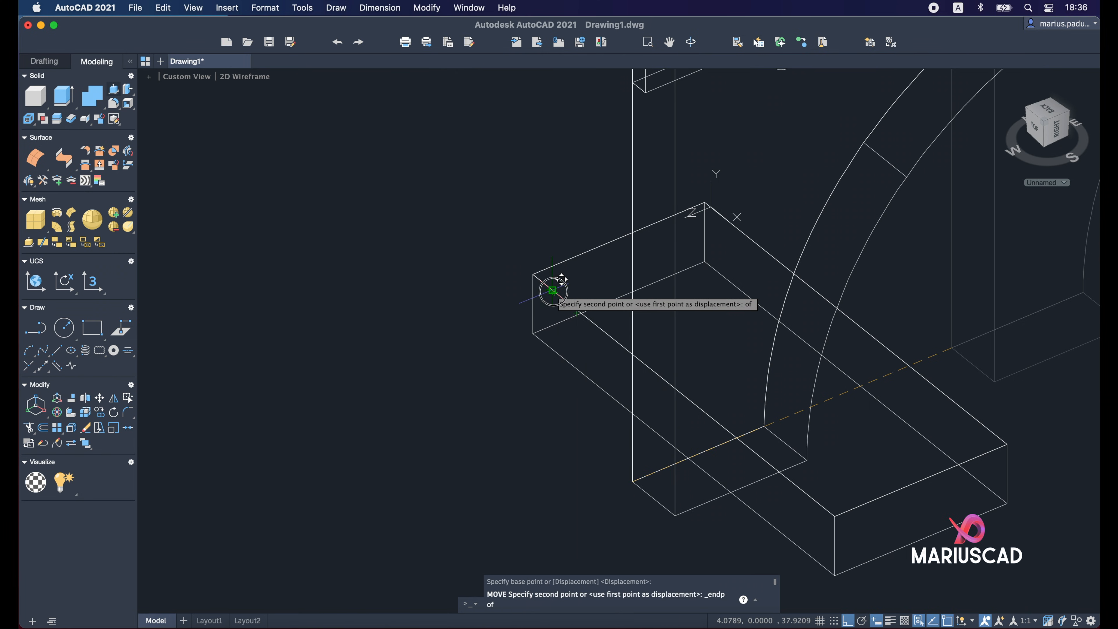
key("Escape")
middle_click_drag(744, 308, 805, 390, "shift")
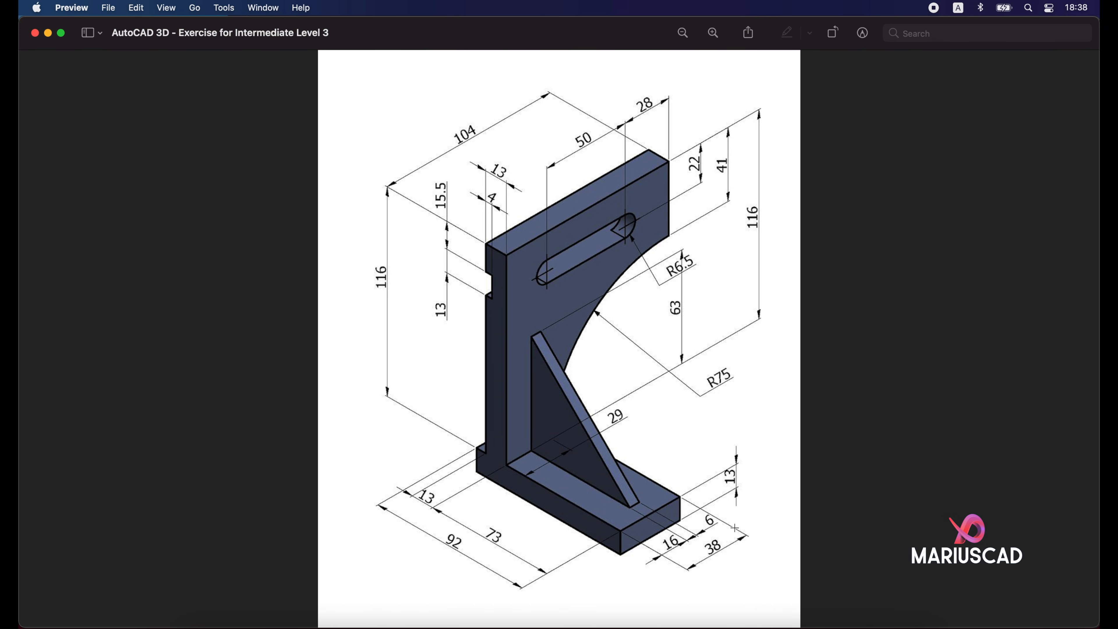
Step: Return to AutoCAD and draw a line across the base's top face, from the plate's lower front corner to the opposite long edge
left_click(48, 33)
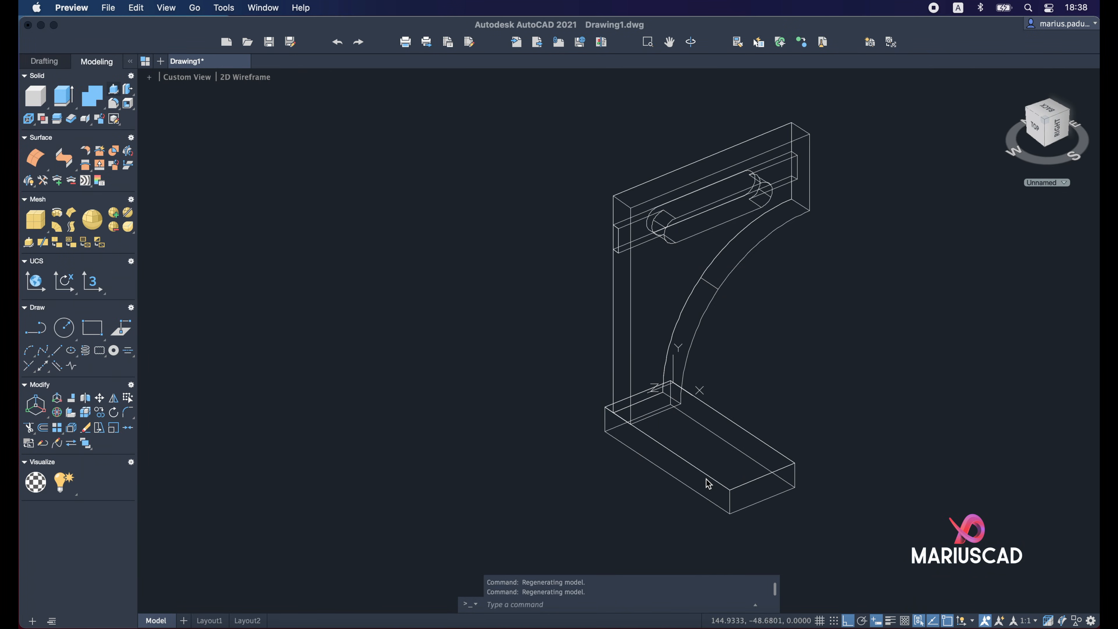
scroll(670, 417, "up", 3)
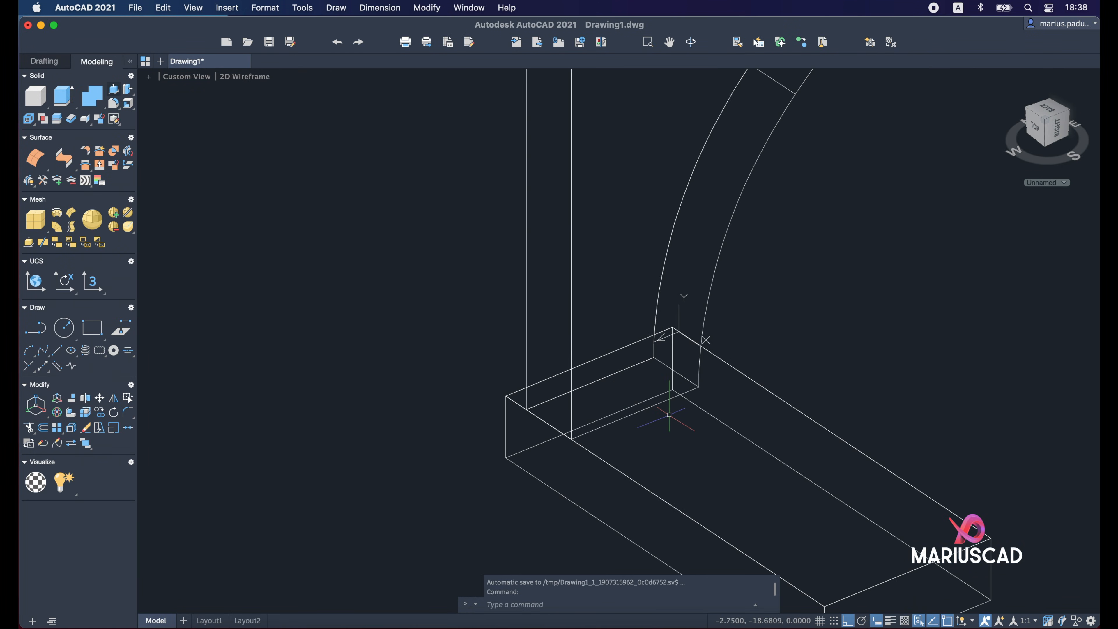
middle_click_drag(689, 414, 586, 465, "shift")
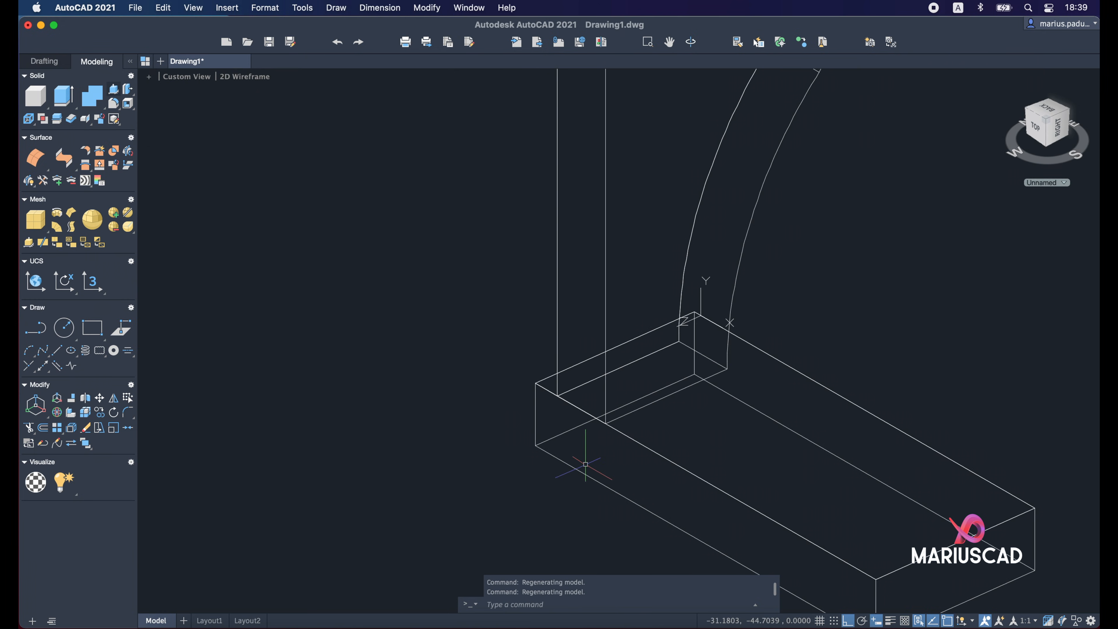
type("L")
key("Return")
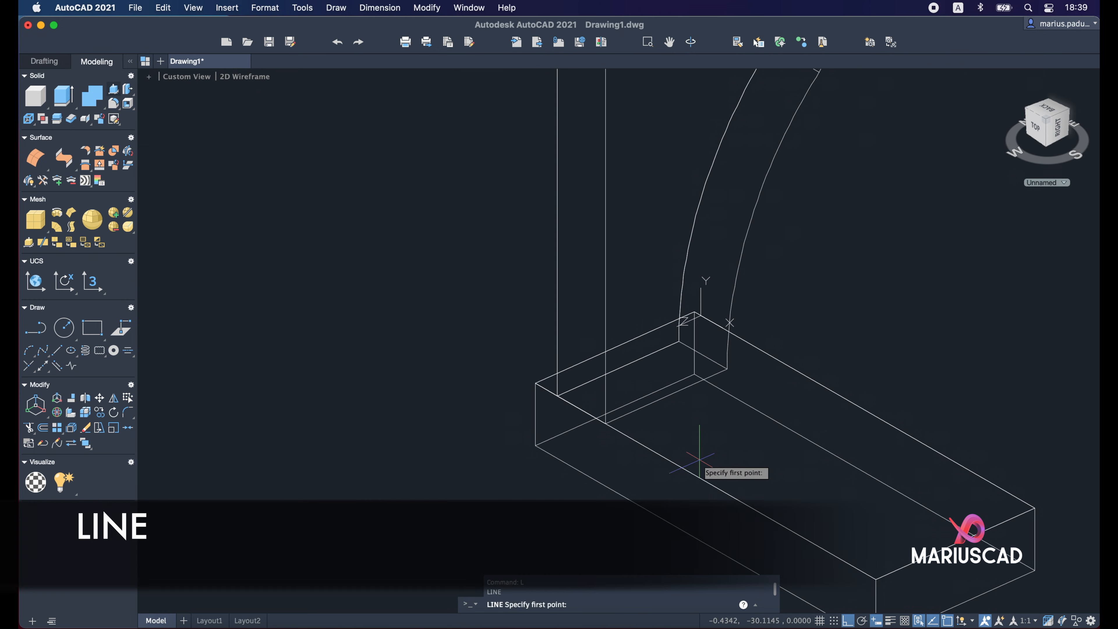
right_click(672, 428, "shift")
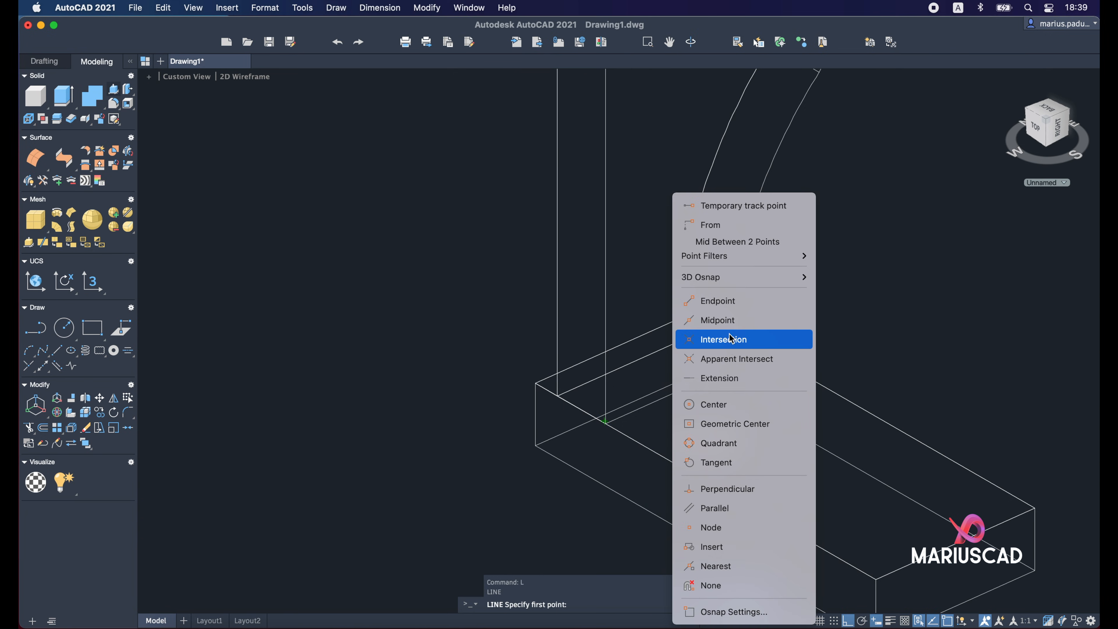
left_click(713, 298)
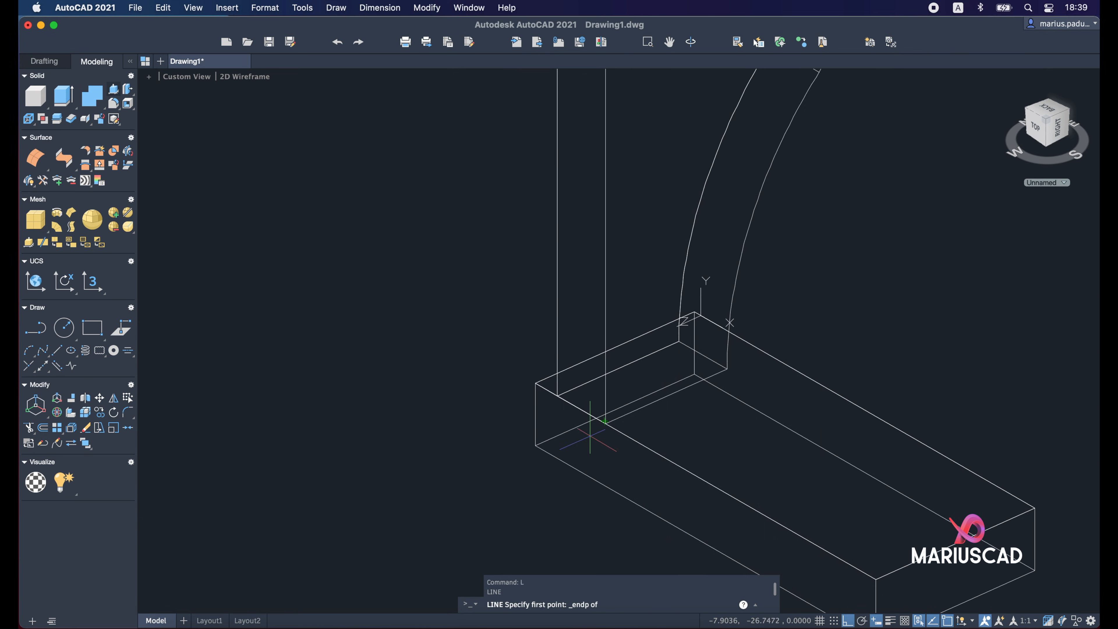
left_click(605, 421)
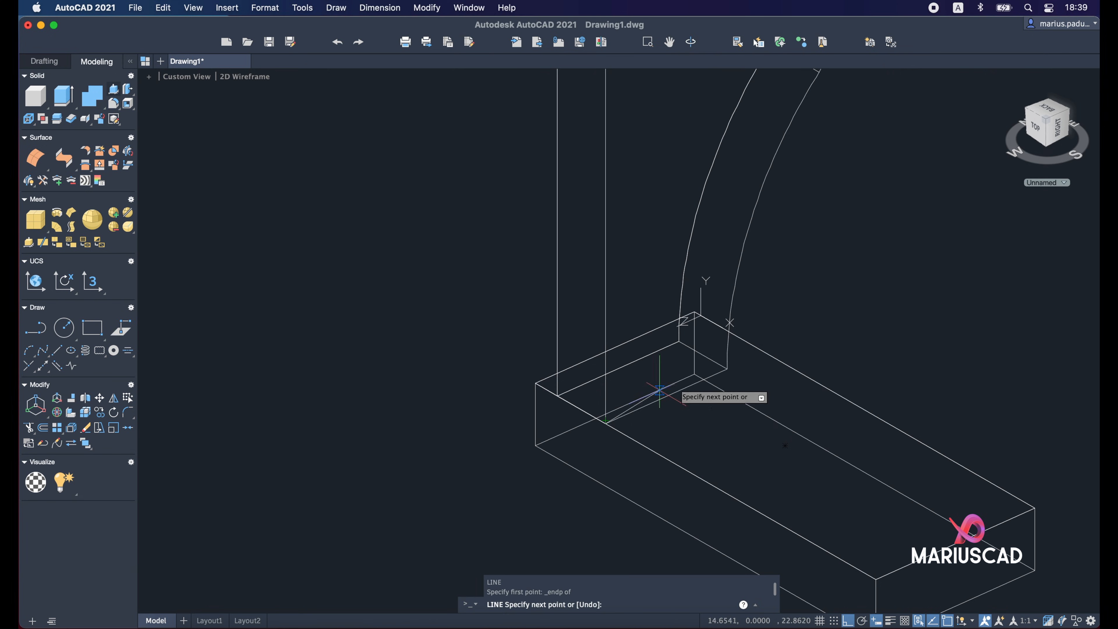
left_click(764, 352)
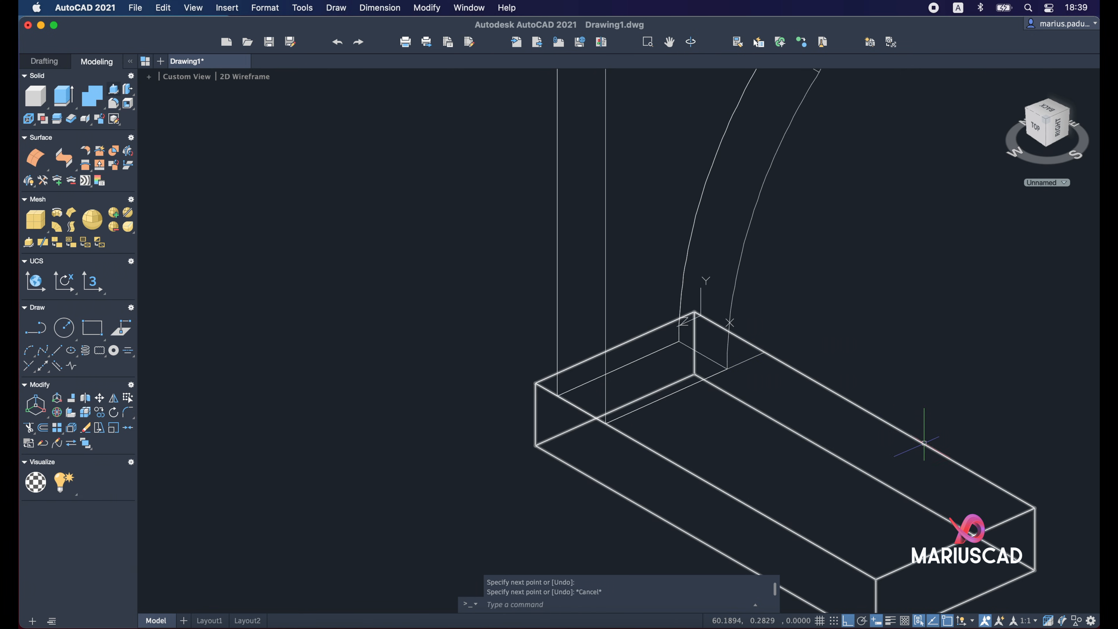
key("Escape")
Step: Draw a vertical line 63 high from the midpoint of the line across the base's top face
type("line")
key("Return")
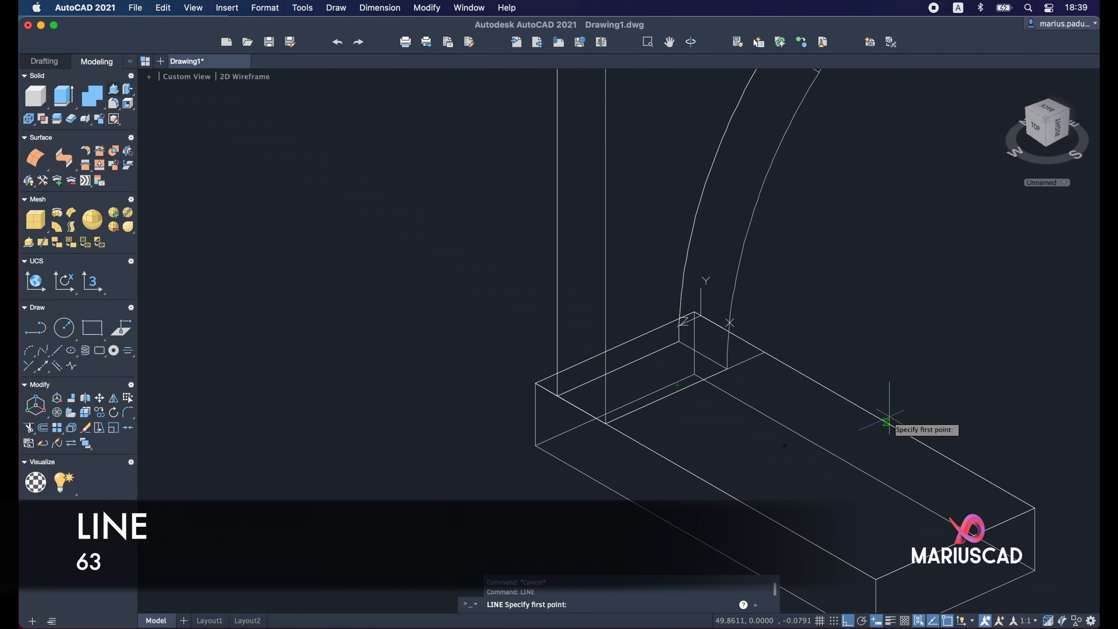
middle_click_drag(889, 410, 785, 446, "shift")
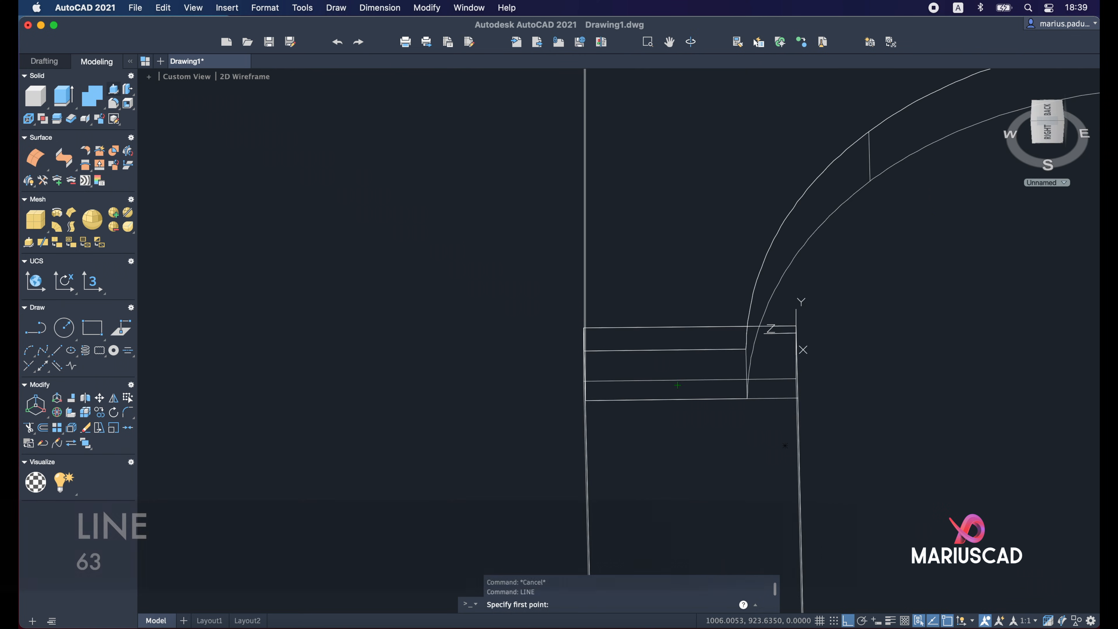
right_click(712, 408, "shift")
left_click(780, 319)
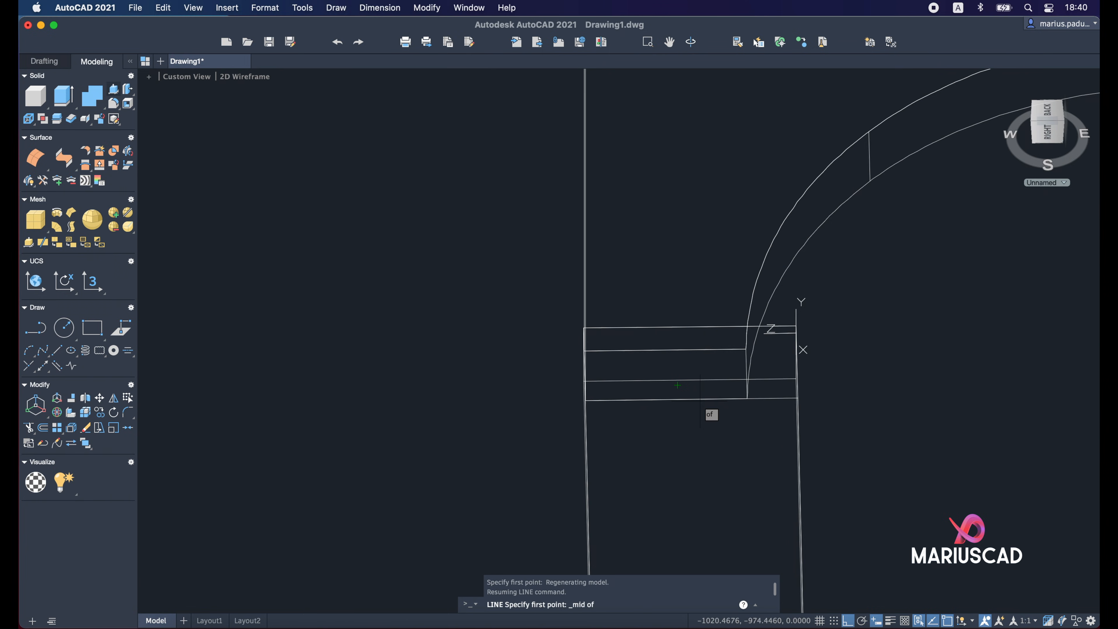
left_click(691, 398)
scroll(711, 115, "down", 5)
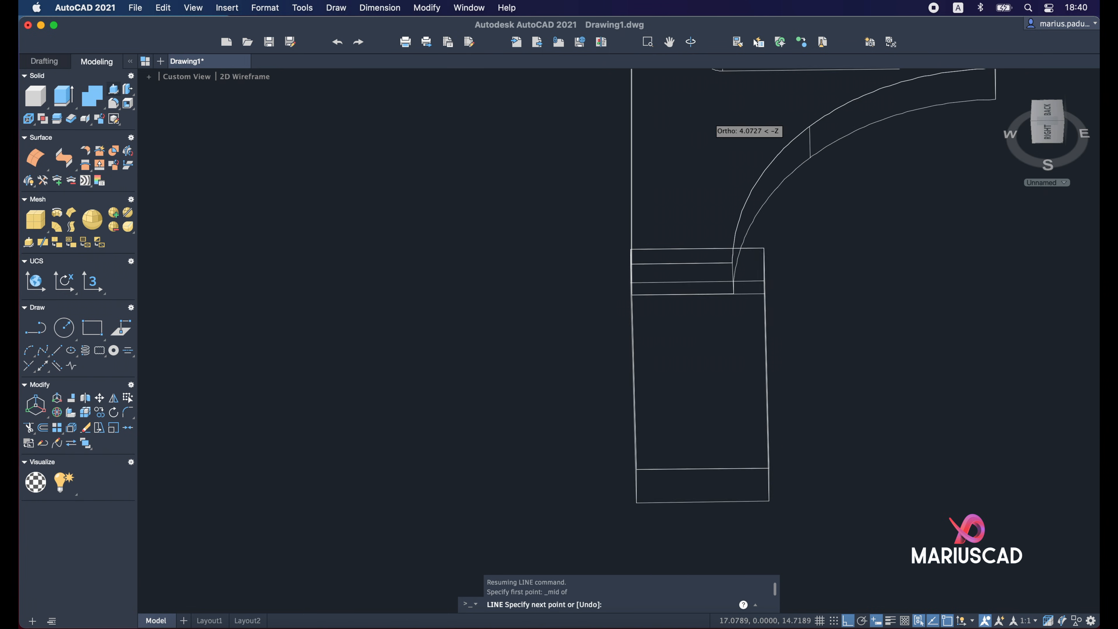
middle_click_drag(732, 177, 936, 128, "shift")
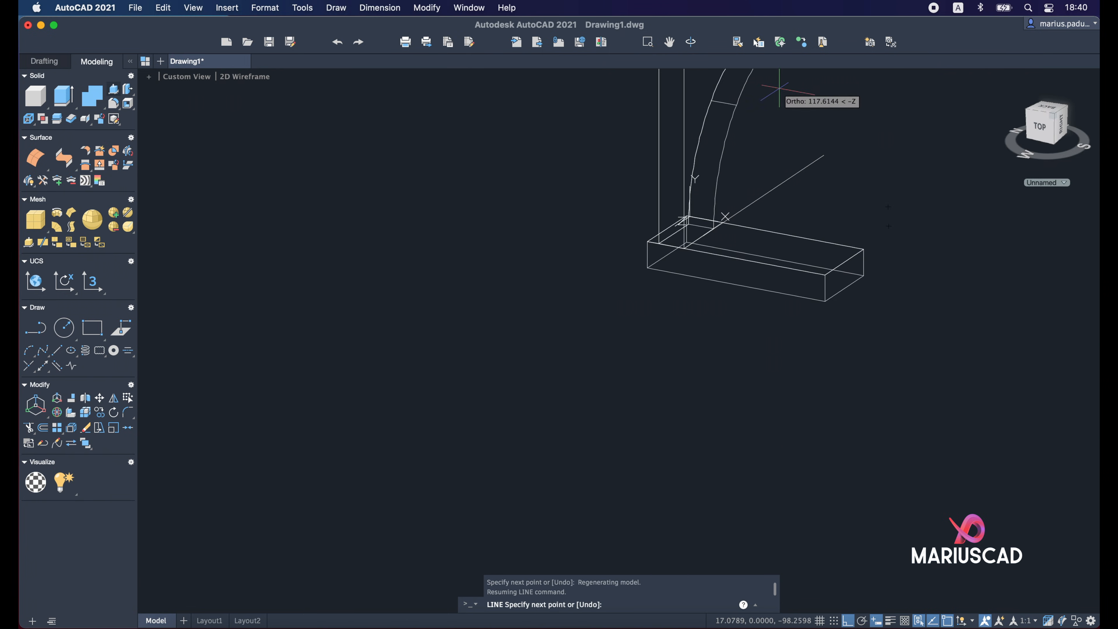
middle_click_drag(760, 126, 745, 364)
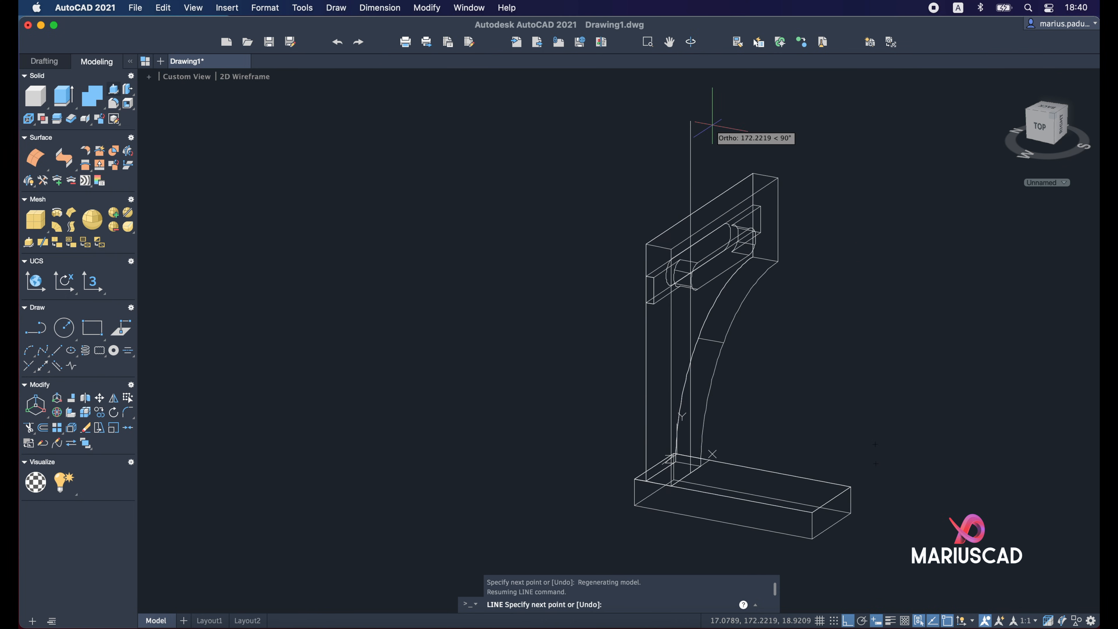
type("63")
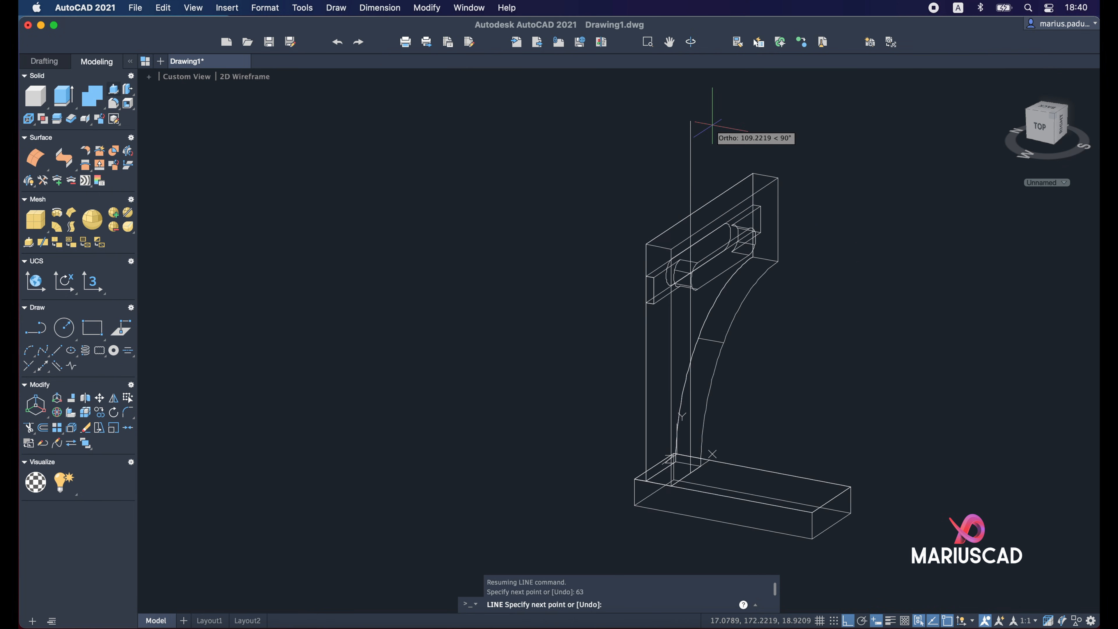
key("Return")
key("Escape")
Step: Draw the rib's lower edge about 61 long from the same midpoint along the base, and connect its end to the vertical line's top
mouse_move(740, 428)
middle_mouse_down("shift")
mouse_move(712, 444)
mouse_move(748, 419)
middle_mouse_up("shift")
scroll(690, 453, "up", 5)
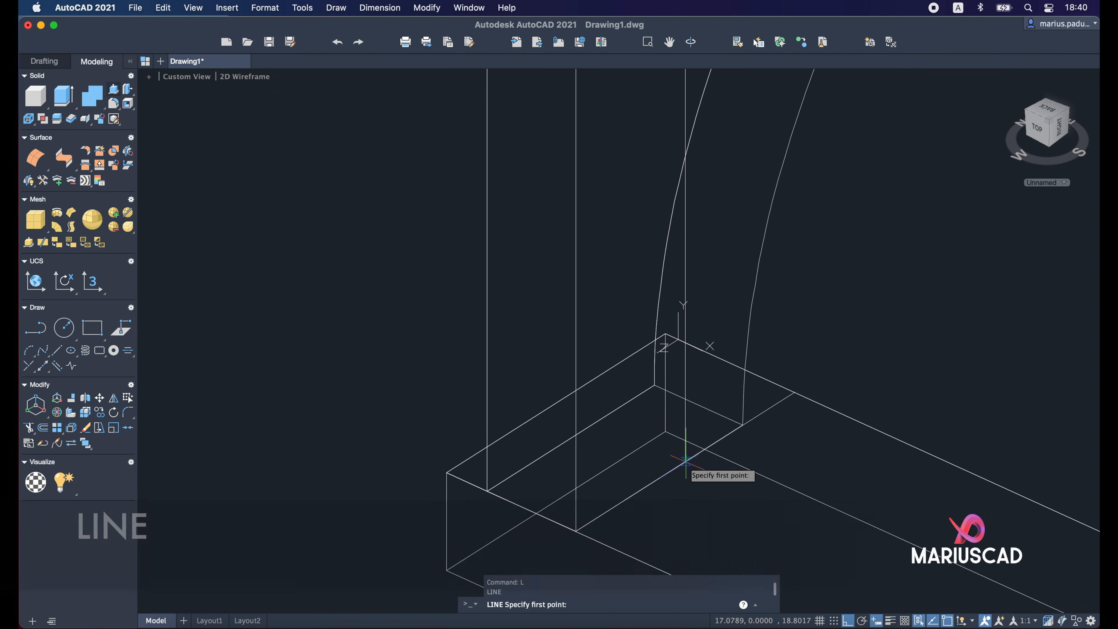
right_click(687, 458, "shift")
left_click(712, 328)
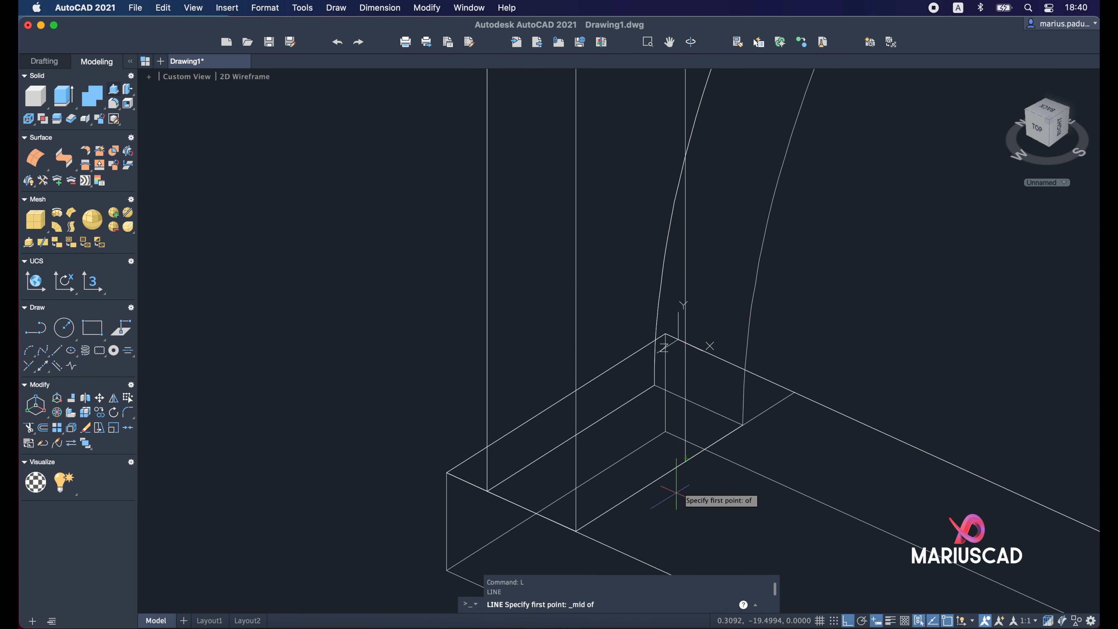
left_click(686, 461)
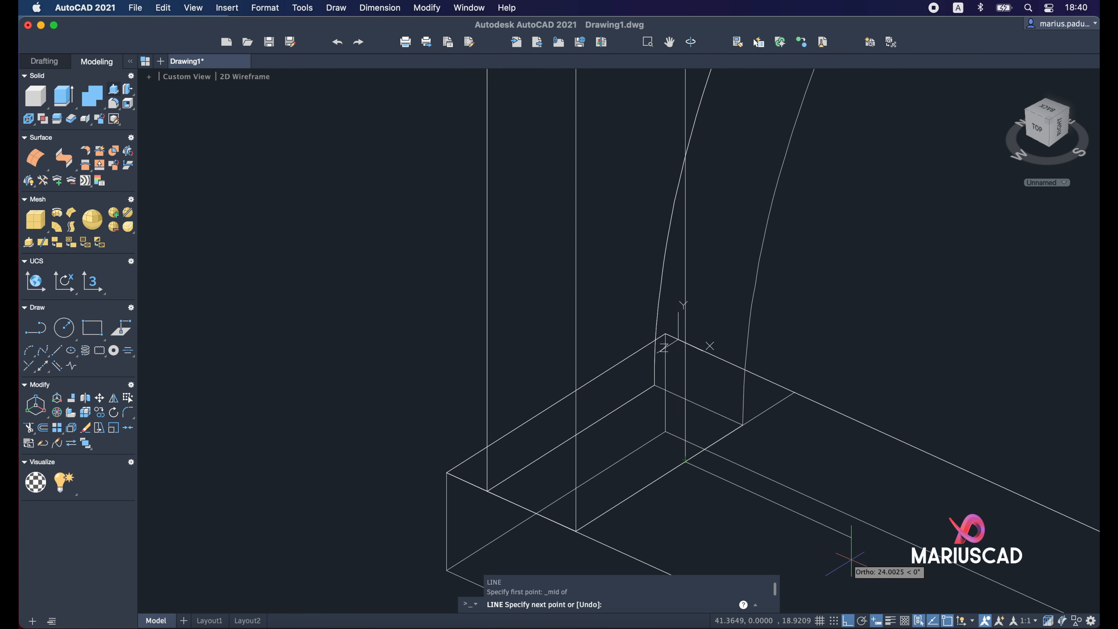
middle_click_drag(849, 556, 651, 332)
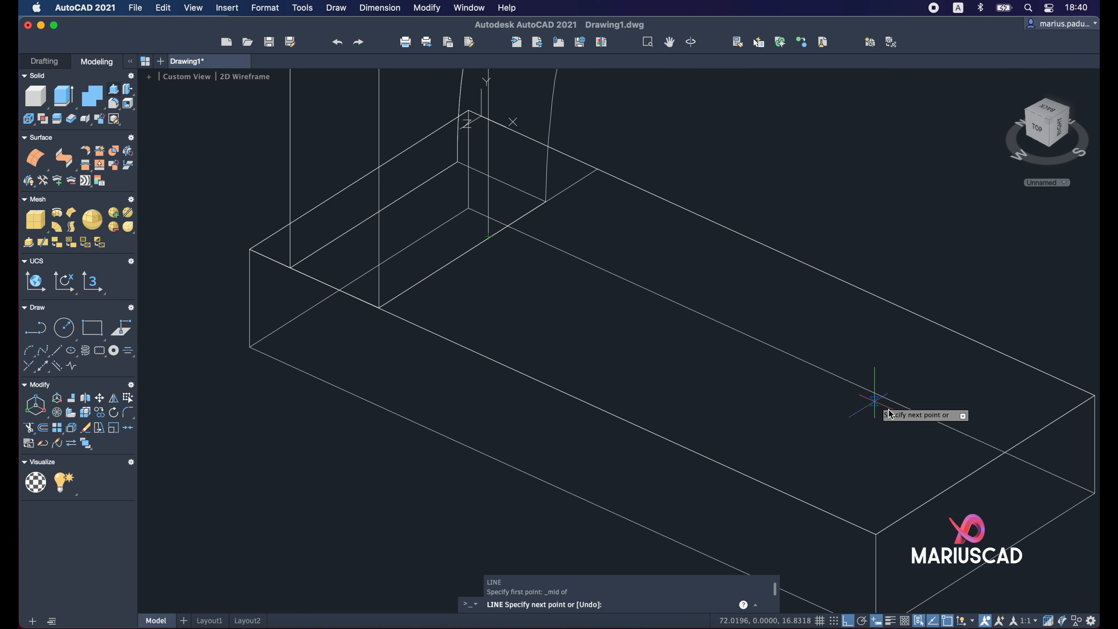
scroll(925, 423, "up", 6)
scroll(969, 384, "down", 5)
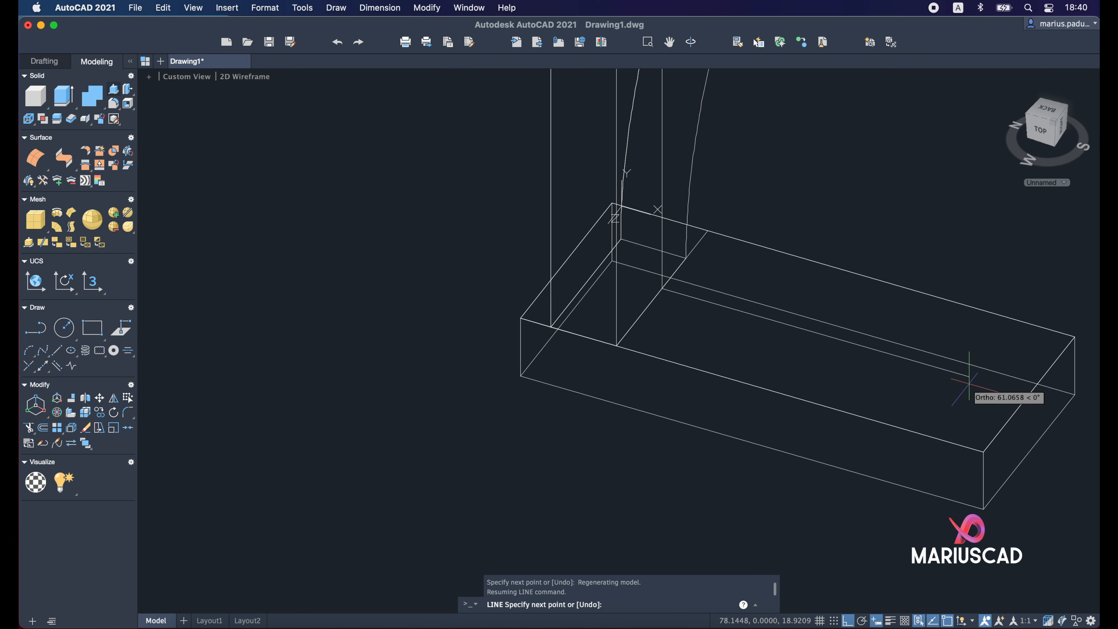
middle_click_drag(789, 154, 779, 335)
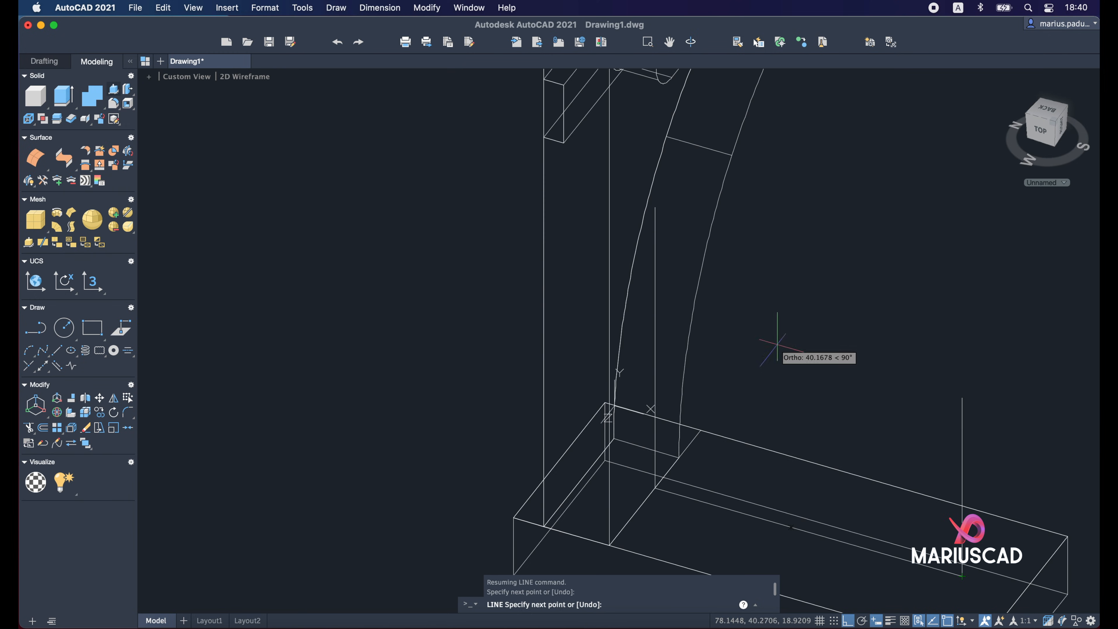
left_click(655, 207)
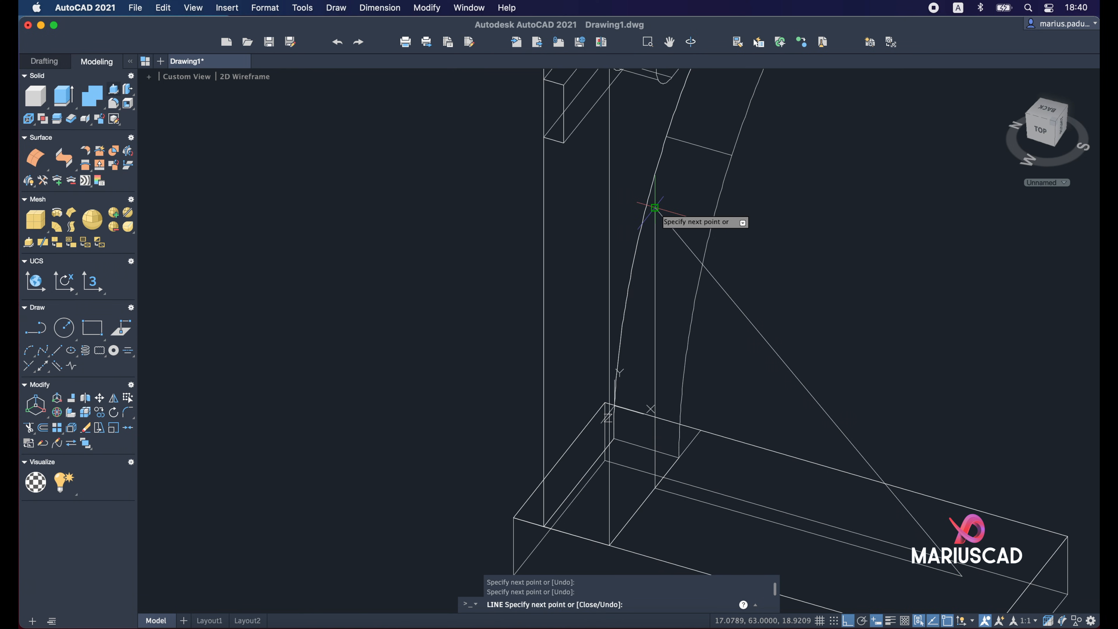
key("Escape")
Step: Join the rib's vertical, sloping and lower lines into a single closed triangular polyline
left_click(865, 371)
left_click(760, 352)
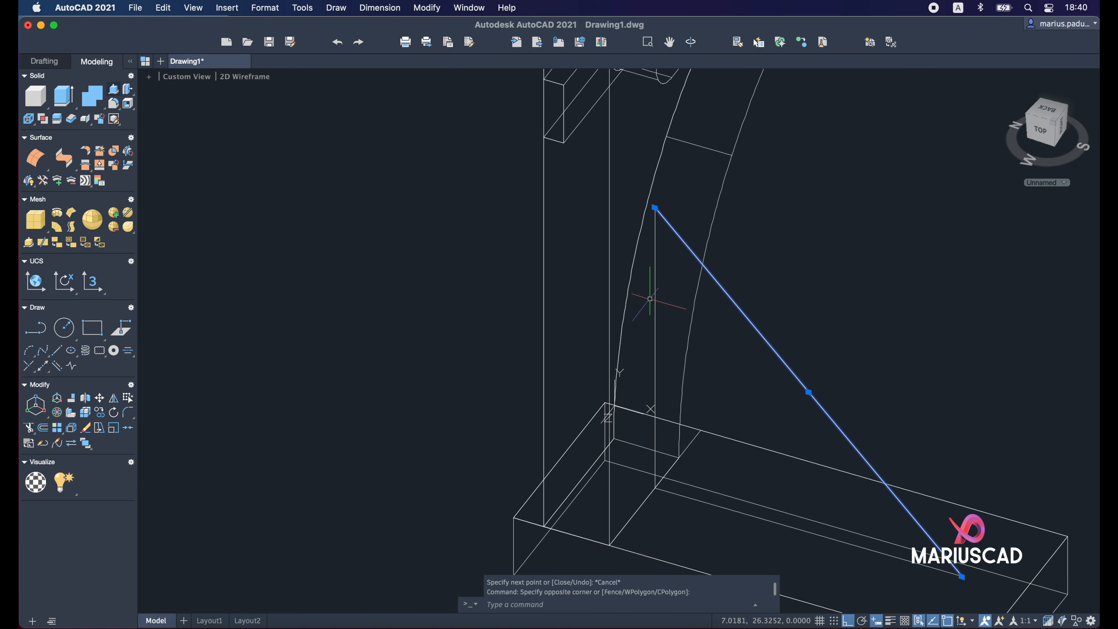
left_click(657, 295)
left_click(652, 292)
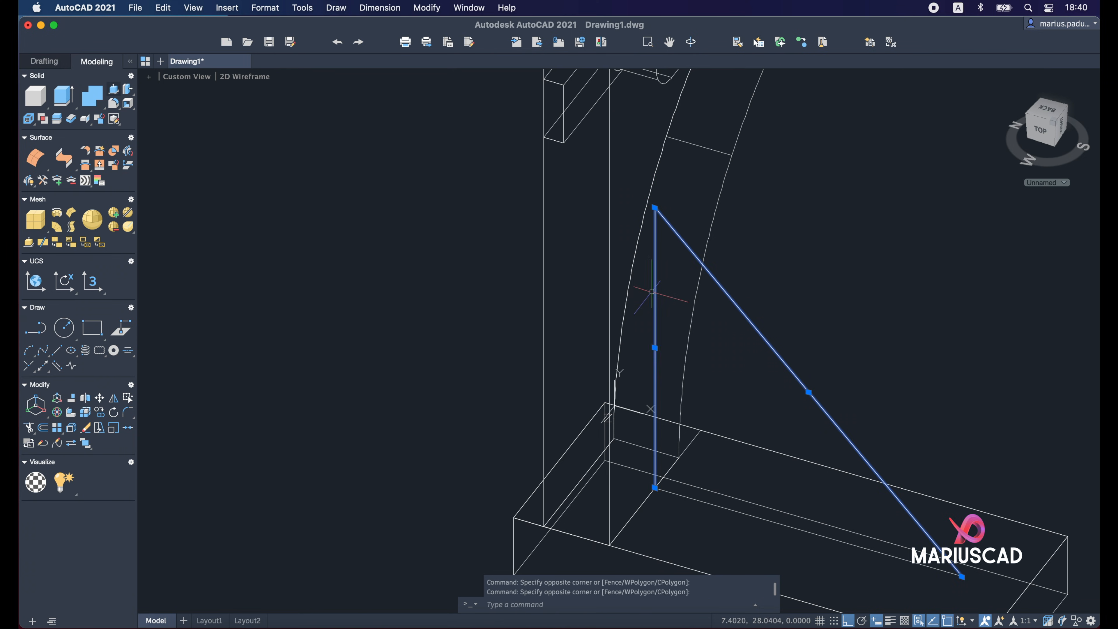
left_click(802, 531)
type("join")
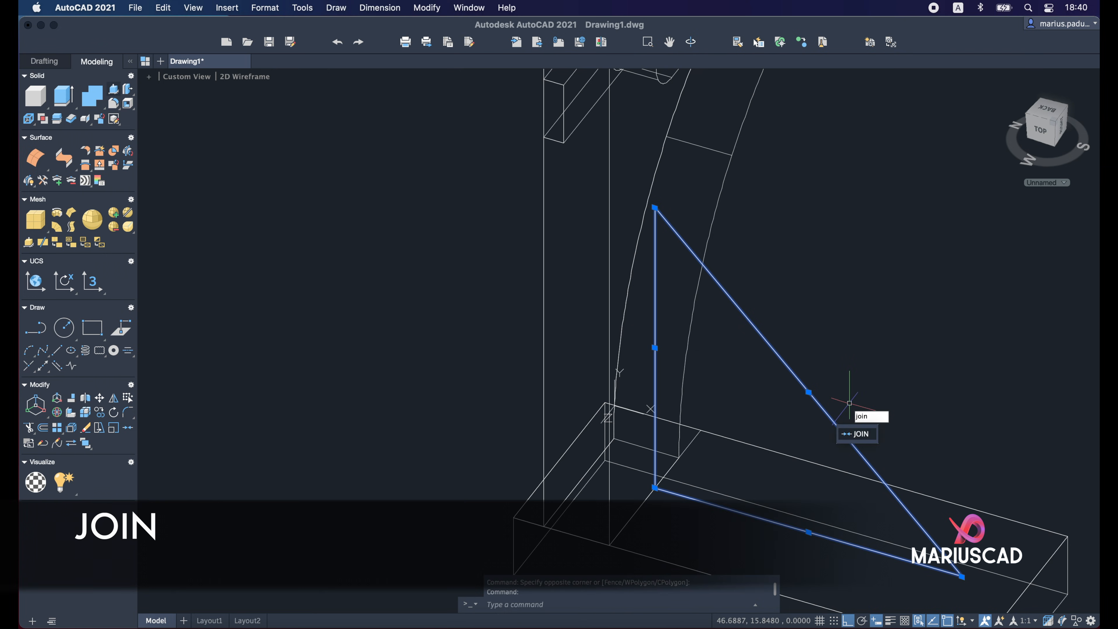
key("Return")
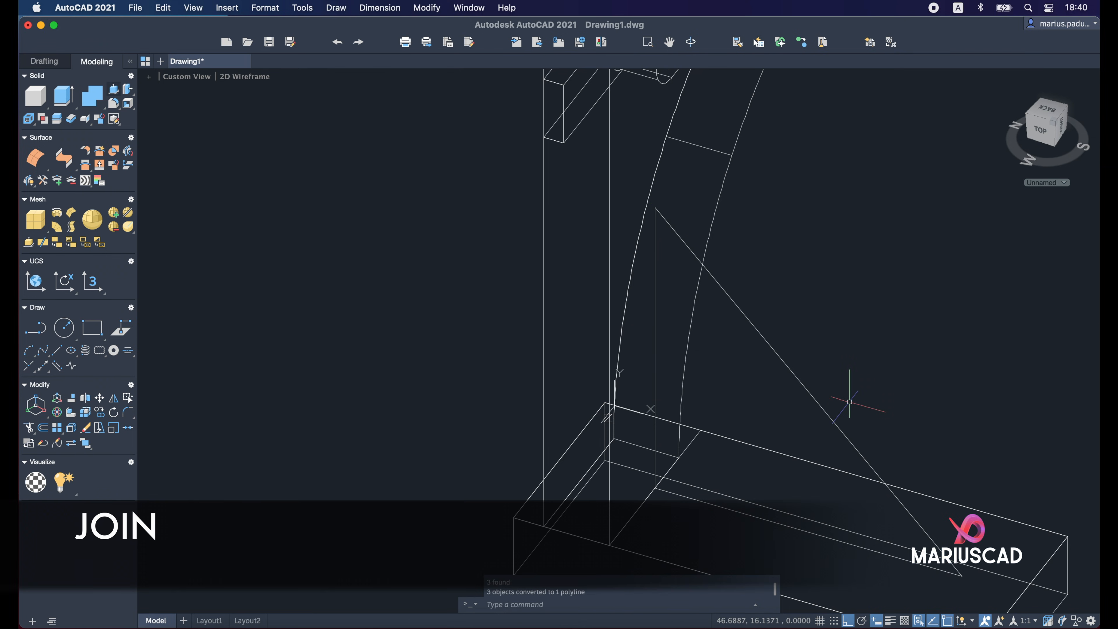
left_click(847, 399)
left_click(812, 387)
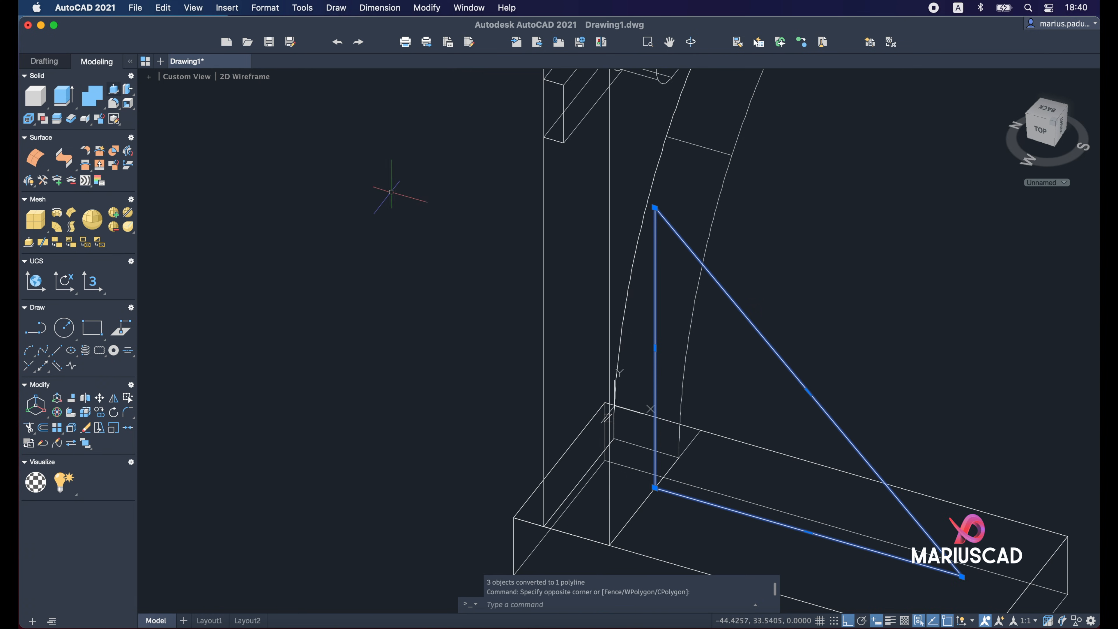
key("Escape")
Step: Presspull the triangular outline 6 to form the solid rib
left_click(116, 91)
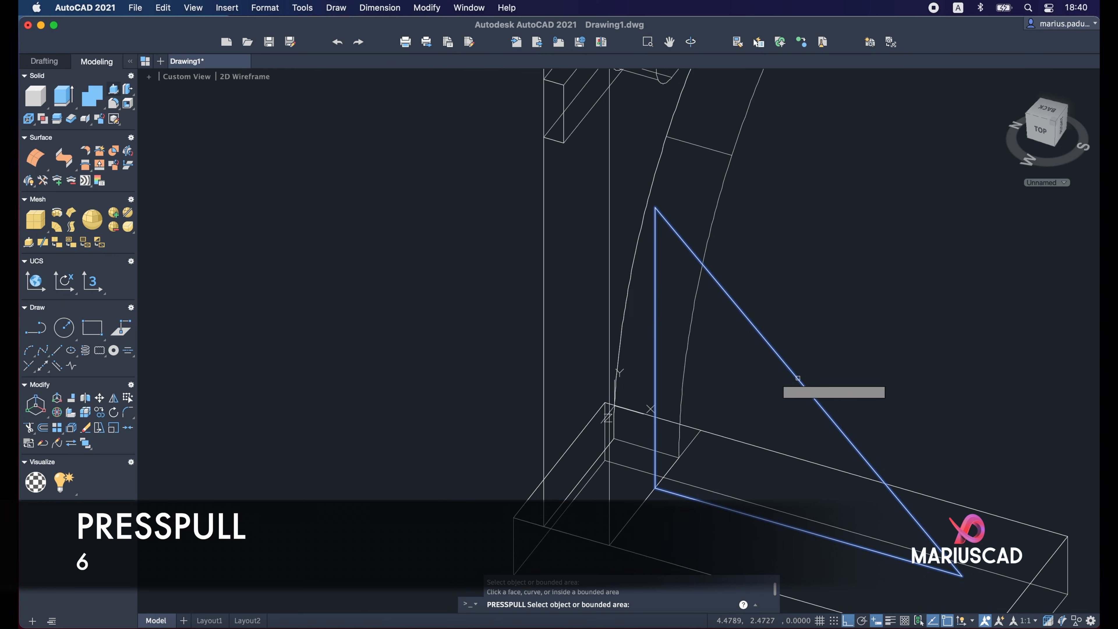
left_click(792, 375)
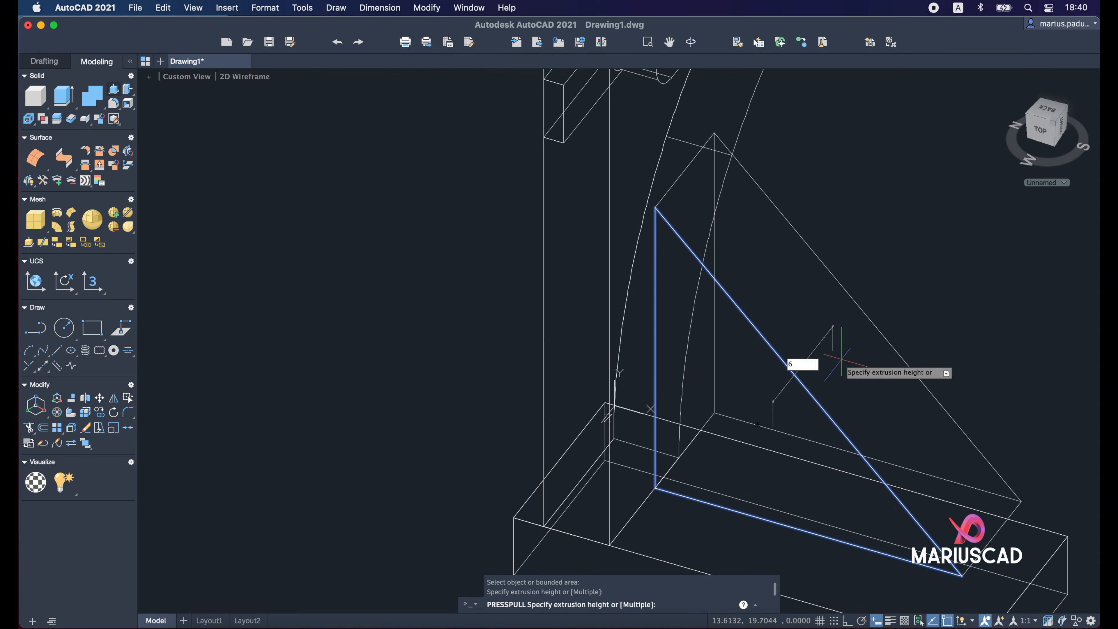
key("Return")
key("Return")
Step: Move the rib together with its outline 3 along the +Z direction to centre it on the base
left_click(879, 389)
left_click(798, 366)
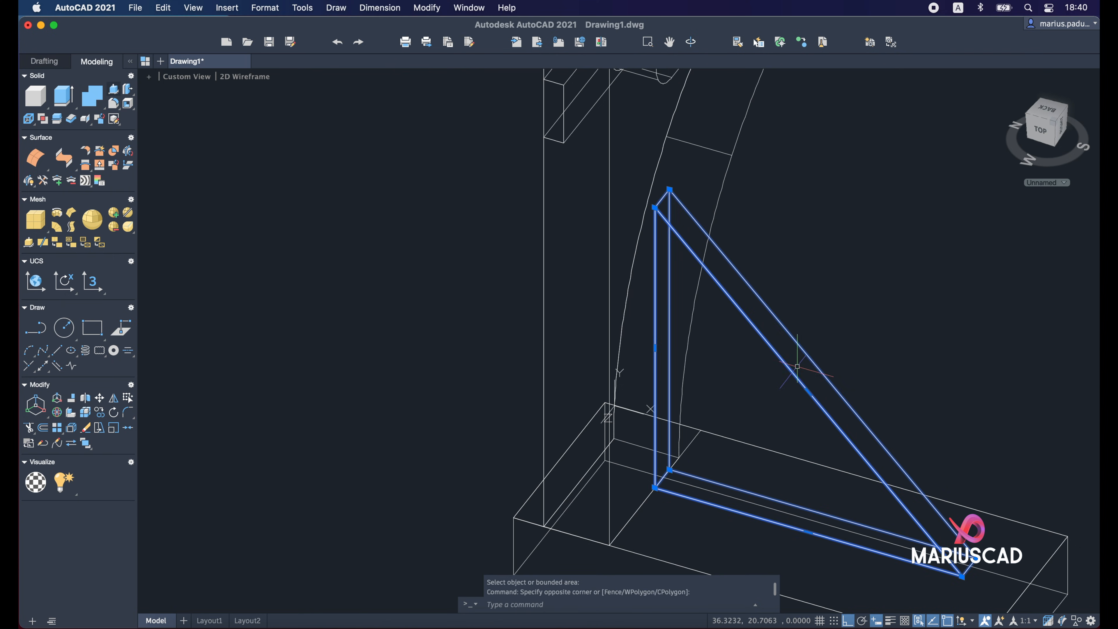
type("m")
key("Return")
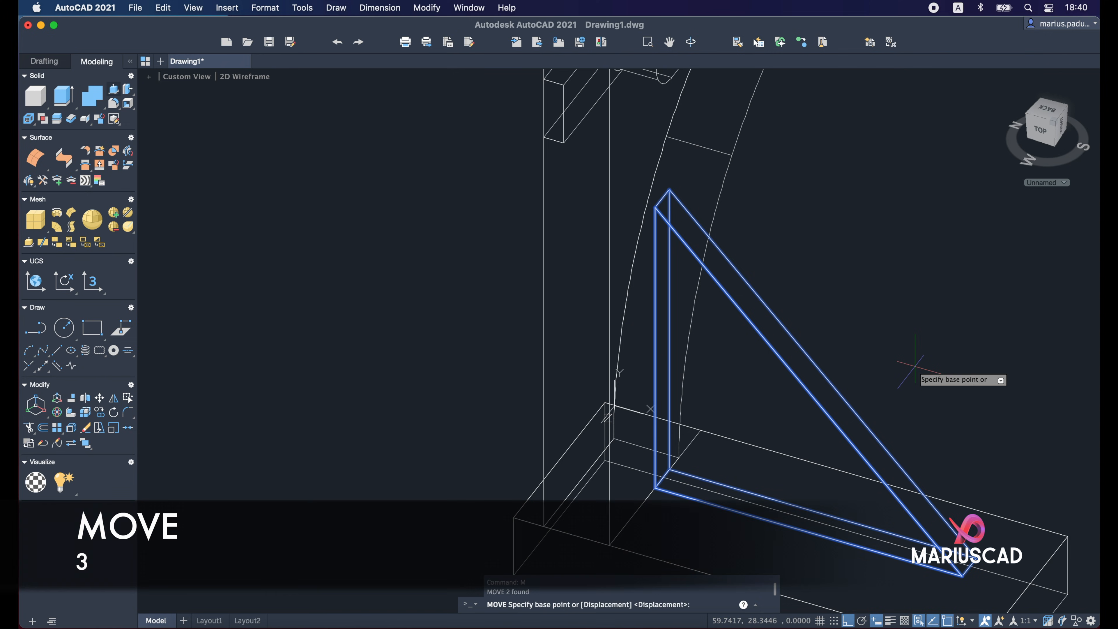
middle_click_drag(915, 366, 669, 375, "shift")
middle_click_drag(865, 446, 857, 258, "shift")
left_click(1018, 366)
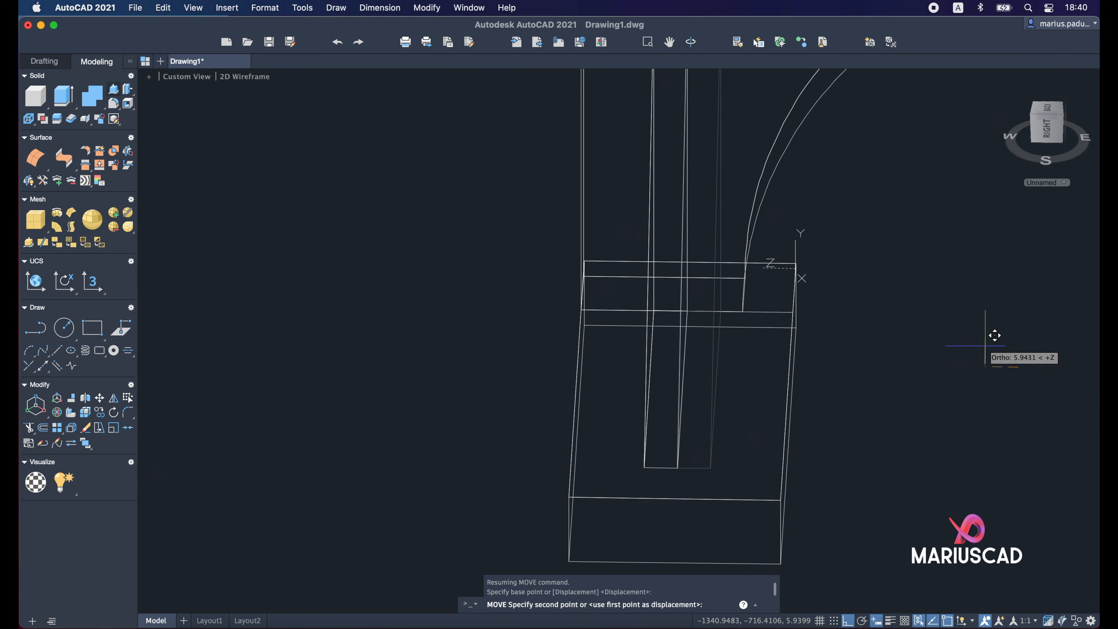
type("3")
key("Return")
key("Escape")
Step: Display the model in the Shaded with edges visual style
middle_click_drag(927, 312, 800, 333, "shift")
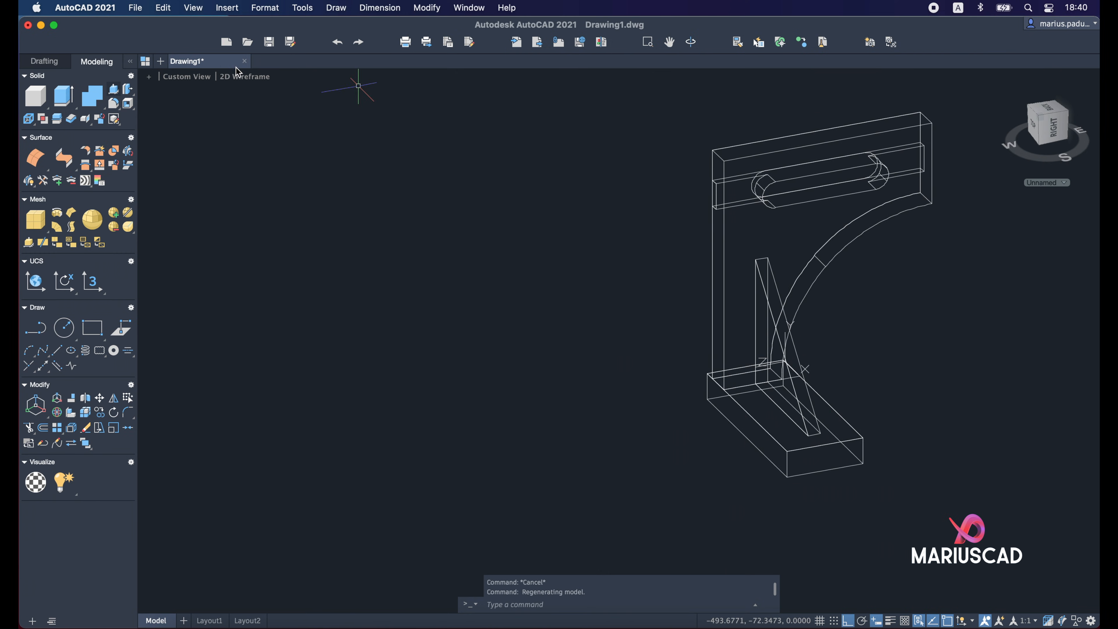
left_click(244, 77)
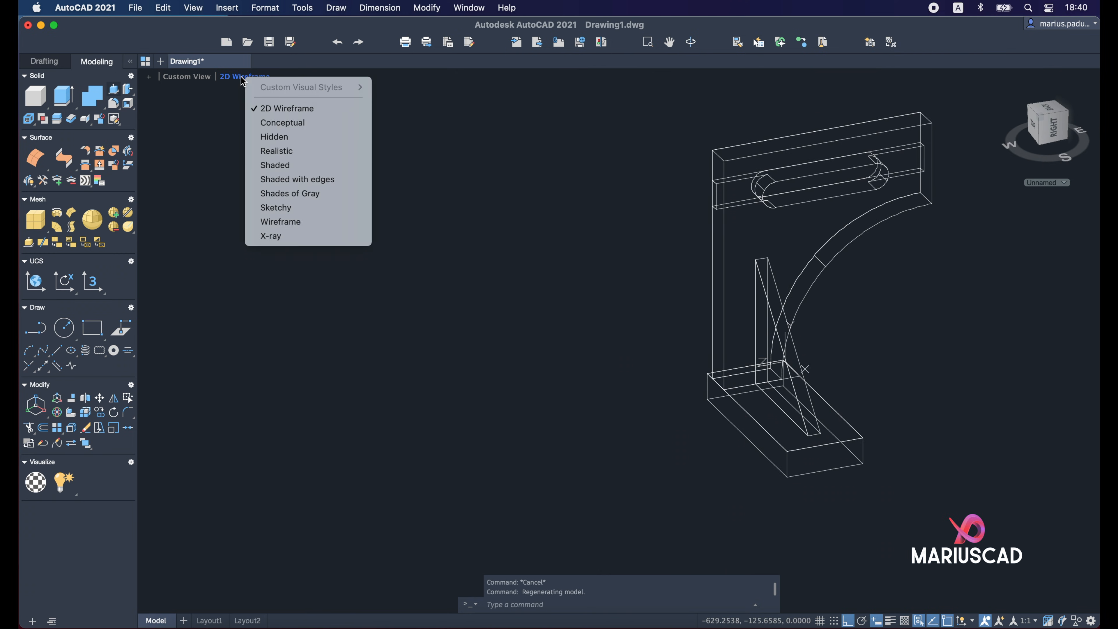
left_click(322, 179)
mouse_move(891, 364)
middle_mouse_down("shift")
mouse_move(1013, 375)
mouse_move(993, 365)
mouse_move(839, 374)
mouse_move(917, 407)
mouse_move(994, 352)
middle_mouse_up("shift")
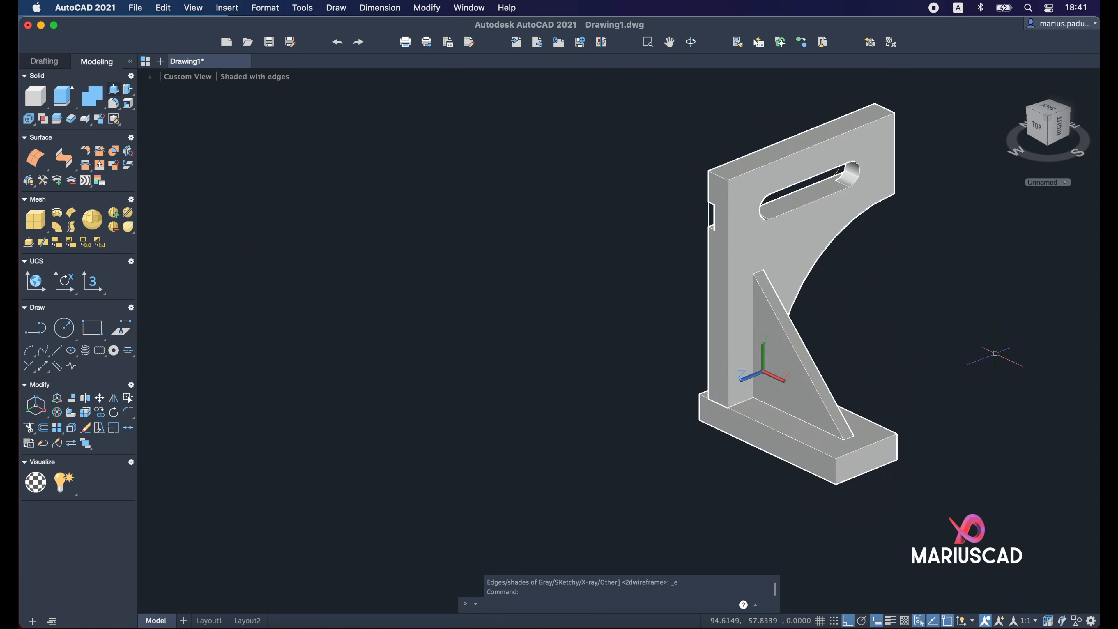
Step: Union the base, the upright plate and the rib into one solid
middle_click_drag(991, 203, 890, 291)
left_click(101, 98)
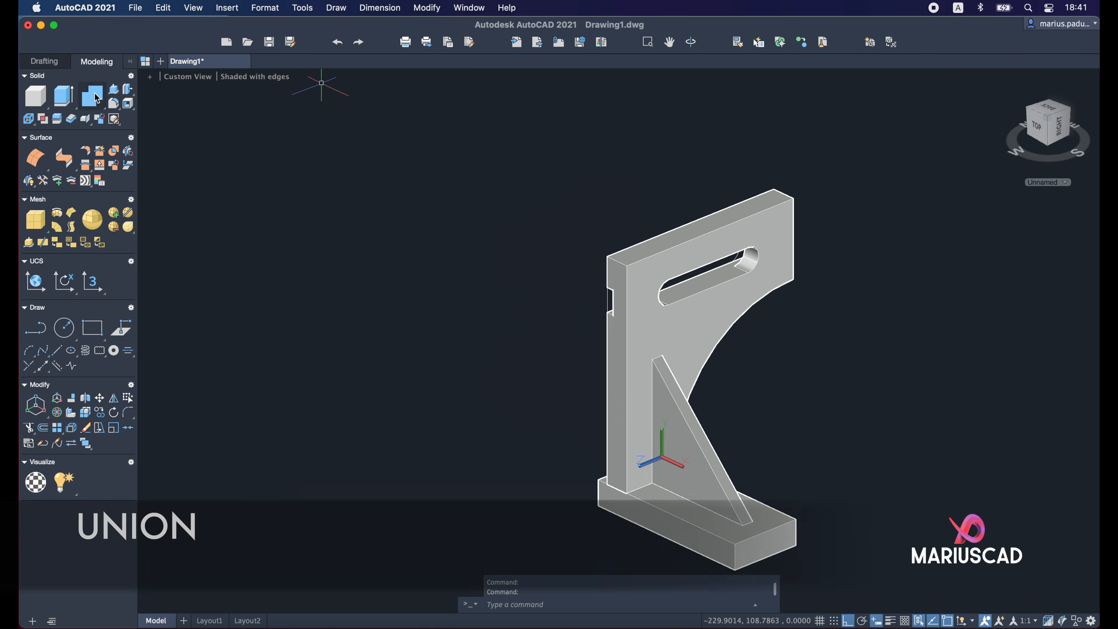
scroll(339, 209, "down", 3)
left_click(732, 493)
left_click(372, 156)
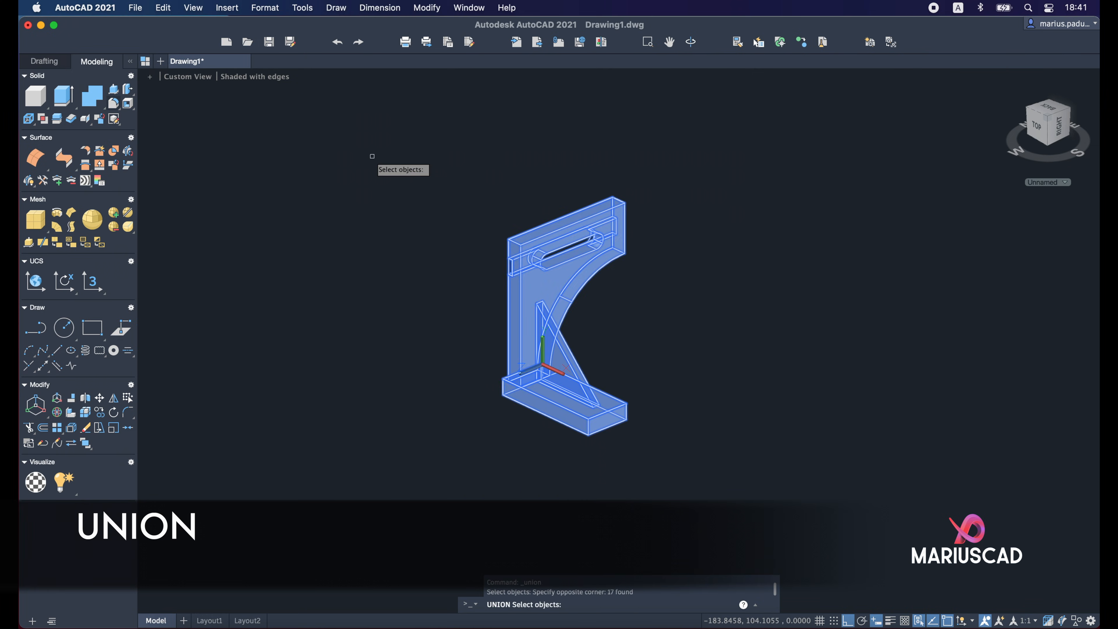
key("Return")
Step: Move the united bracket solid clear of the leftover construction outlines
left_click(564, 284)
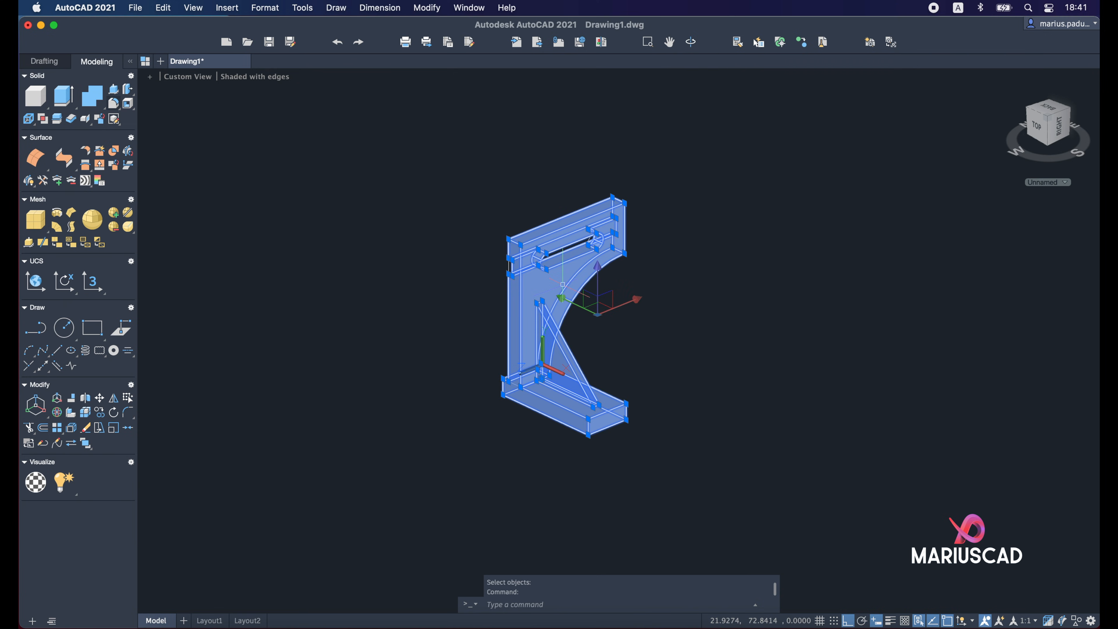
type("m")
key("Return")
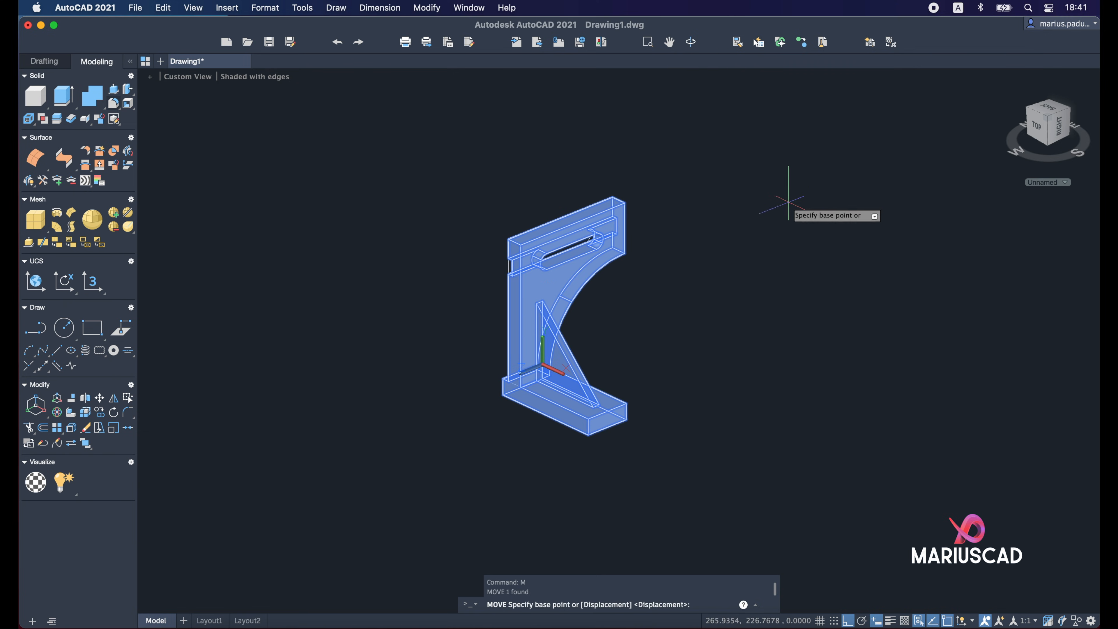
left_click(753, 297)
left_click(633, 330)
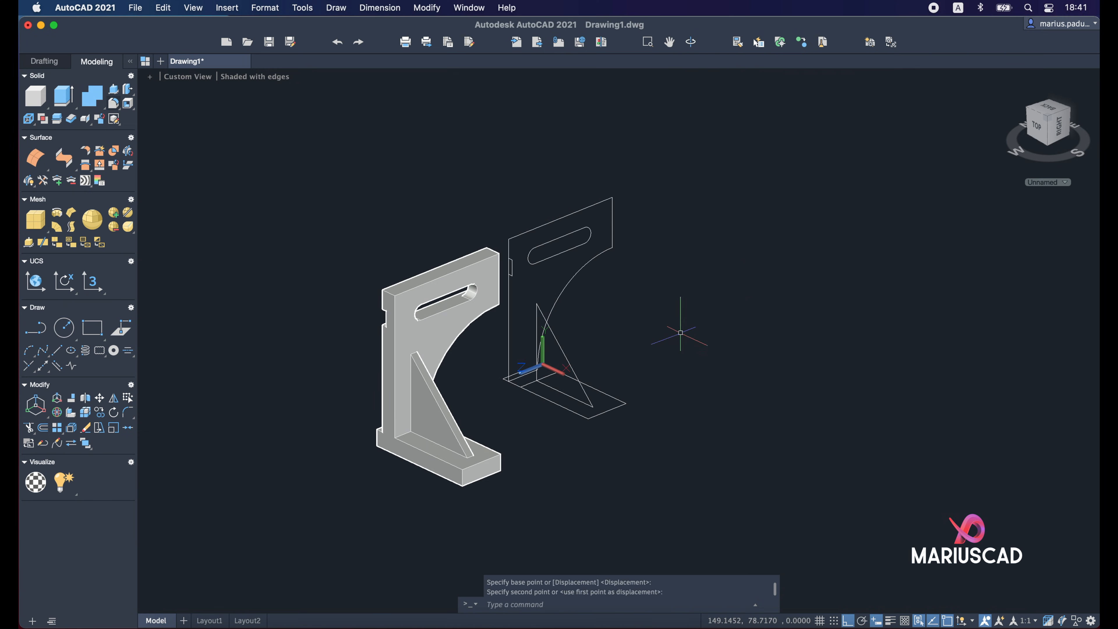
Step: Erase all the leftover construction outlines beside the bracket
middle_click_drag(679, 343, 639, 372, "shift")
left_click(767, 488)
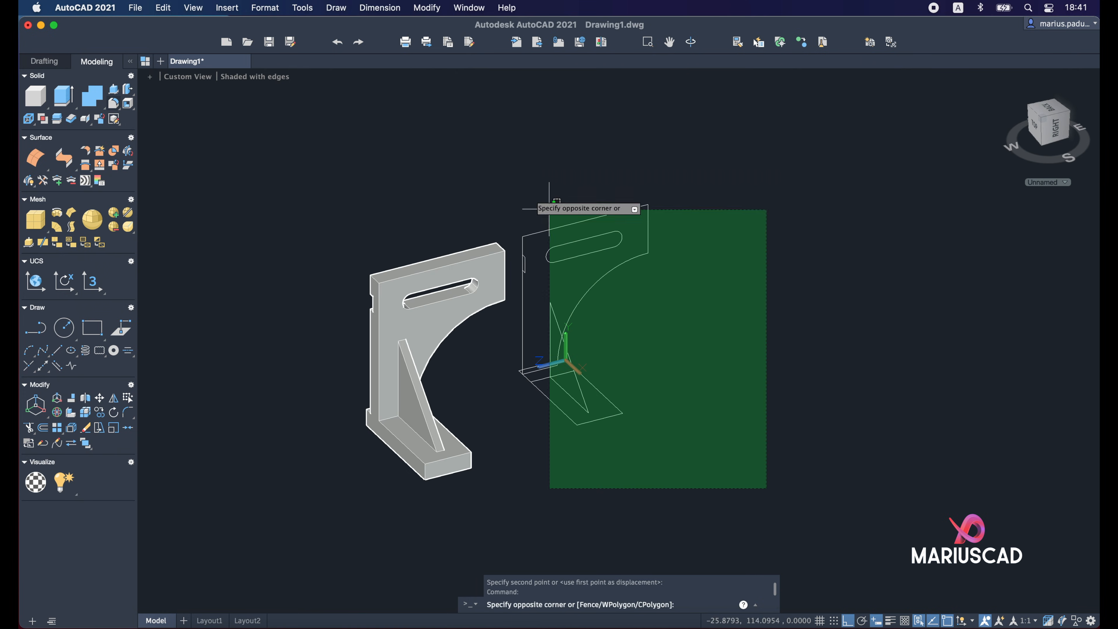
left_click(520, 179)
key("Delete")
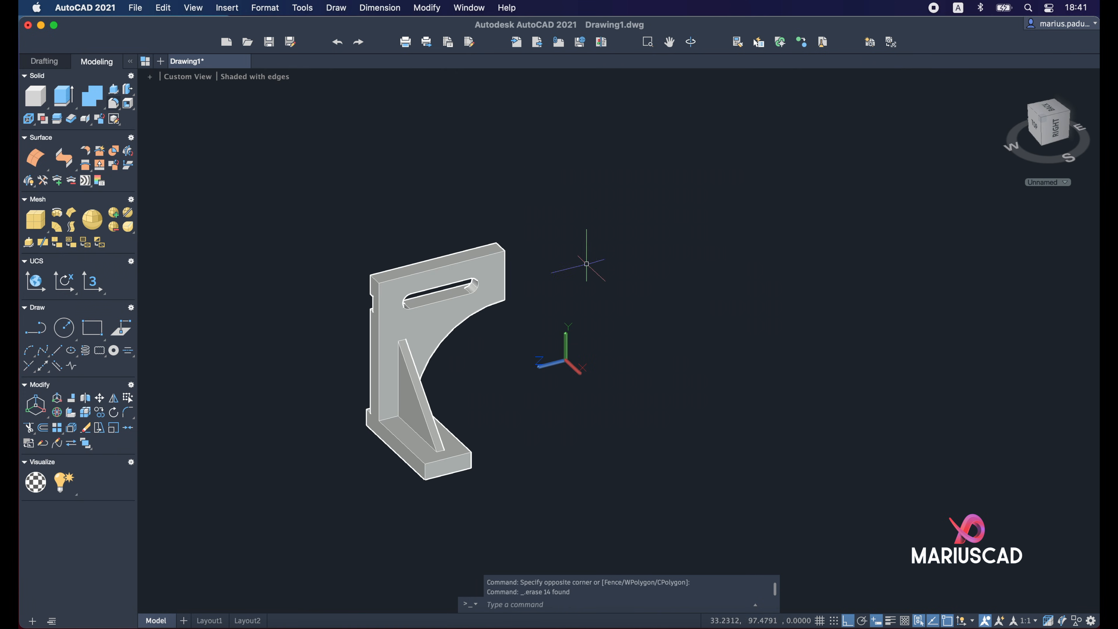
mouse_move(498, 445)
middle_mouse_down()
mouse_move(683, 390)
mouse_move(890, 384)
mouse_move(744, 418)
mouse_move(723, 368)
mouse_move(748, 357)
mouse_move(777, 418)
middle_mouse_up()
scroll(599, 234, "up", 3)
middle_click_drag(729, 364, 796, 369, "shift")
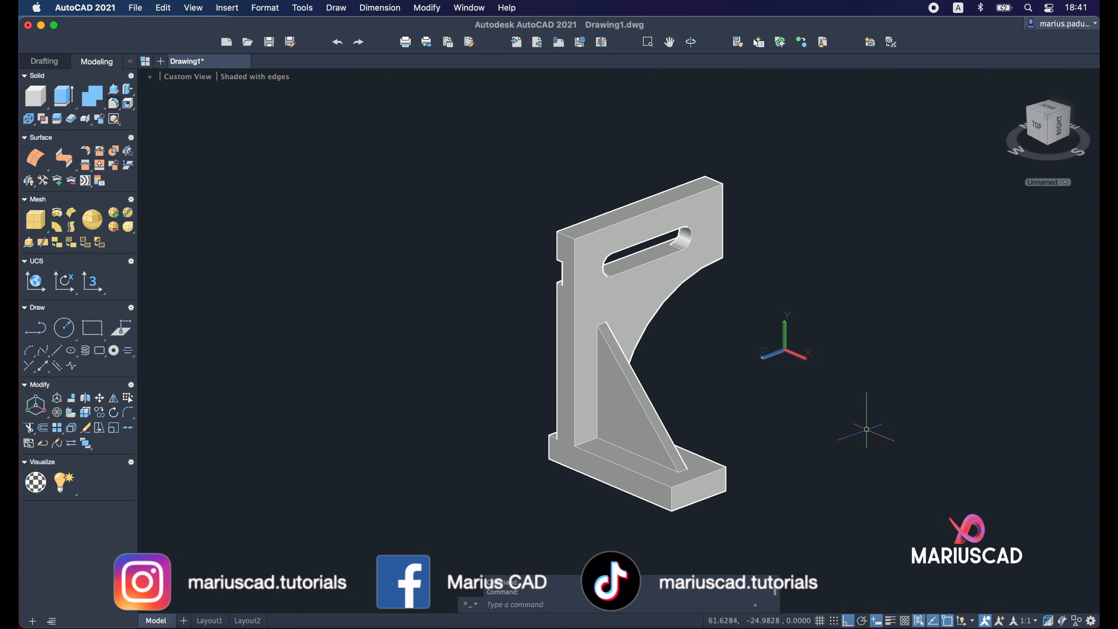